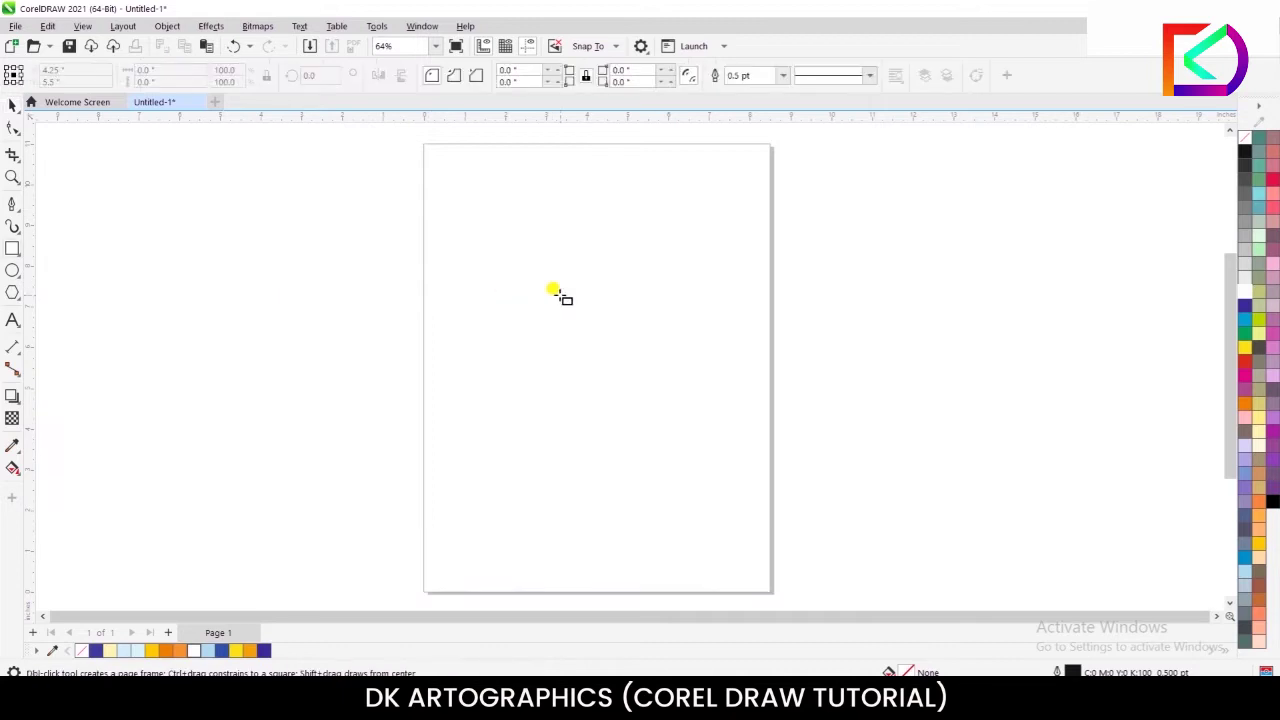
Draw a square about 6.09 inches wide from its centre in the page's upper half and fill it with dark blue
{"action": "mouse_move", "coordinate": [588, 324]}
{"action": "left_mouse_down"}
{"action": "mouse_move", "coordinate": [640, 386]}
{"action": "mouse_move", "coordinate": [709, 431]}
{"action": "left_mouse_up"}
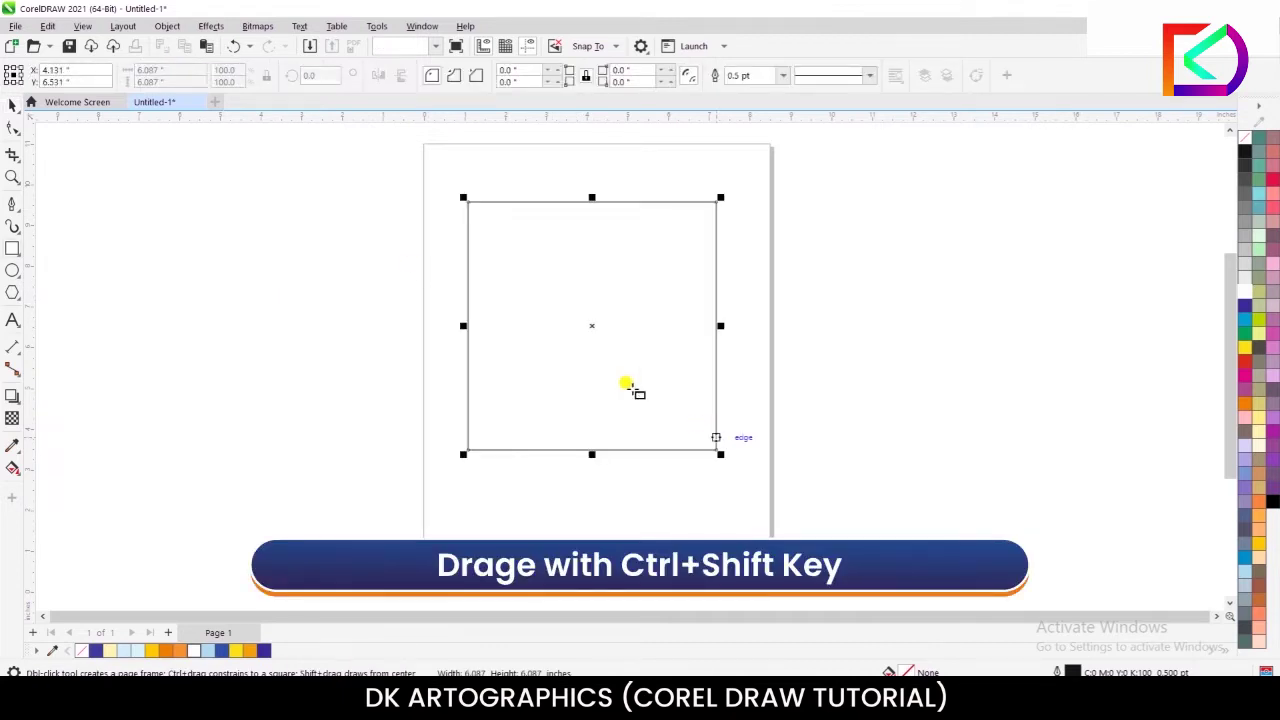
{"action": "left_click", "coordinate": [13, 106]}
{"action": "scroll", "coordinate": [580, 240], "scroll_direction": "up", "scroll_amount": 1}
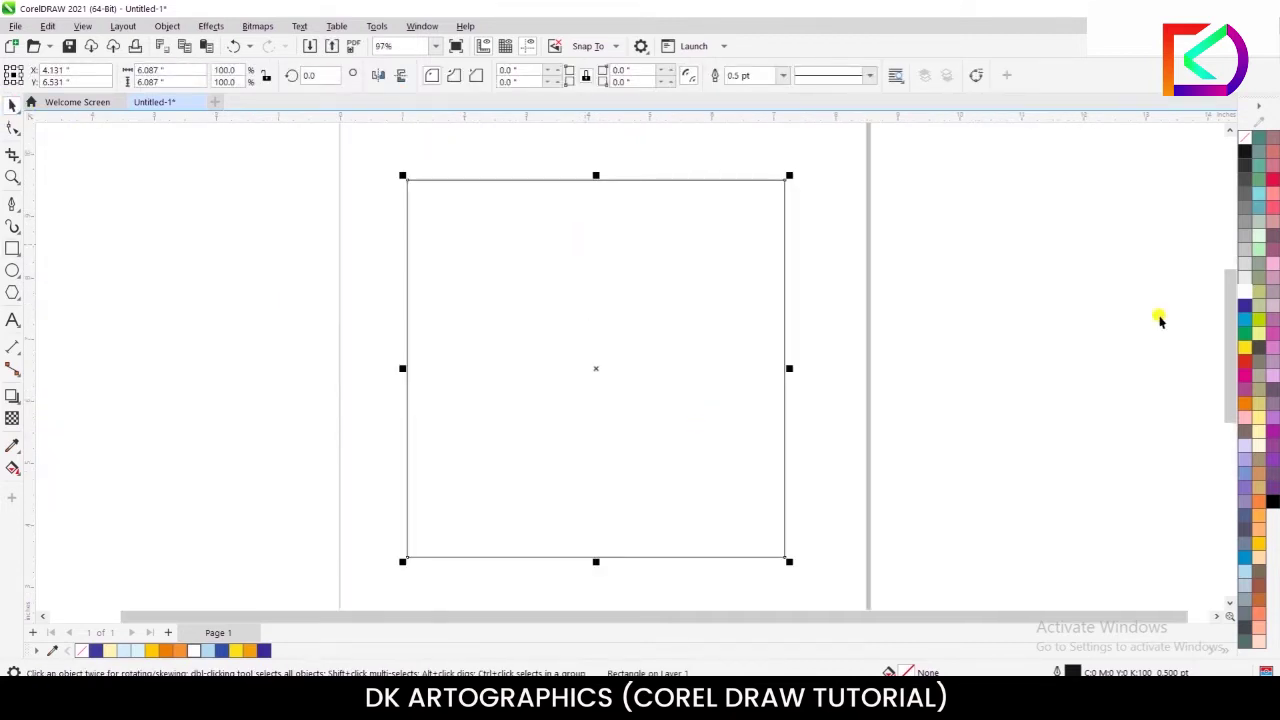
{"action": "left_click", "coordinate": [1245, 307]}
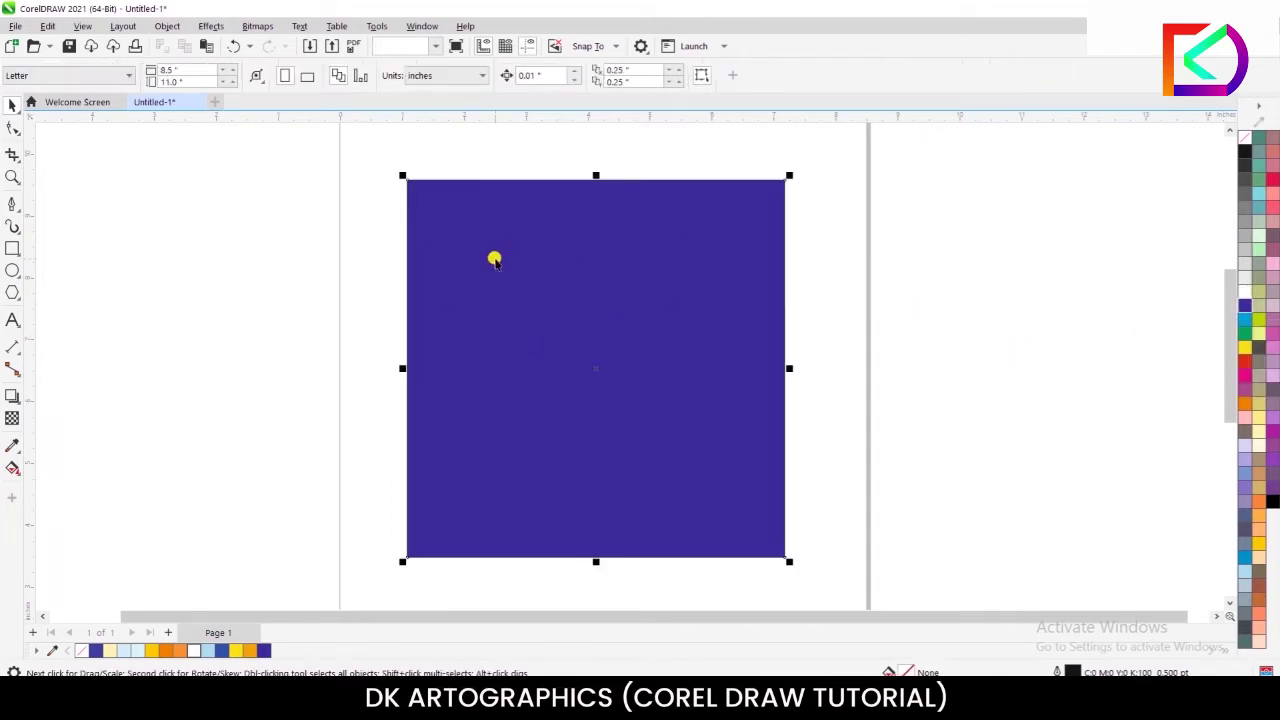
Duplicate the dark blue square in place, fill the copy light blue and shrink it about its centre to about 5.79 inches
{"action": "key", "text": "ctrl+c"}
{"action": "key", "text": "ctrl+v"}
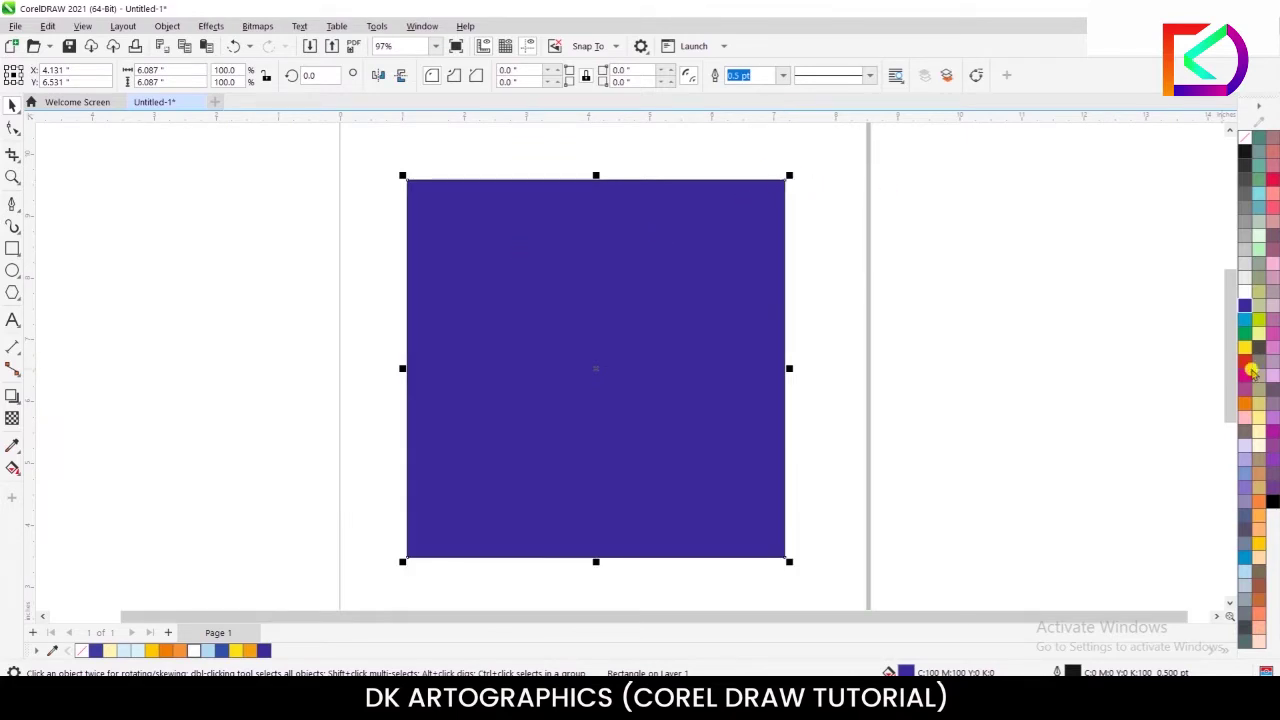
{"action": "left_click", "coordinate": [1245, 571]}
{"action": "left_click_drag", "start_coordinate": [792, 175], "coordinate": [783, 178]}
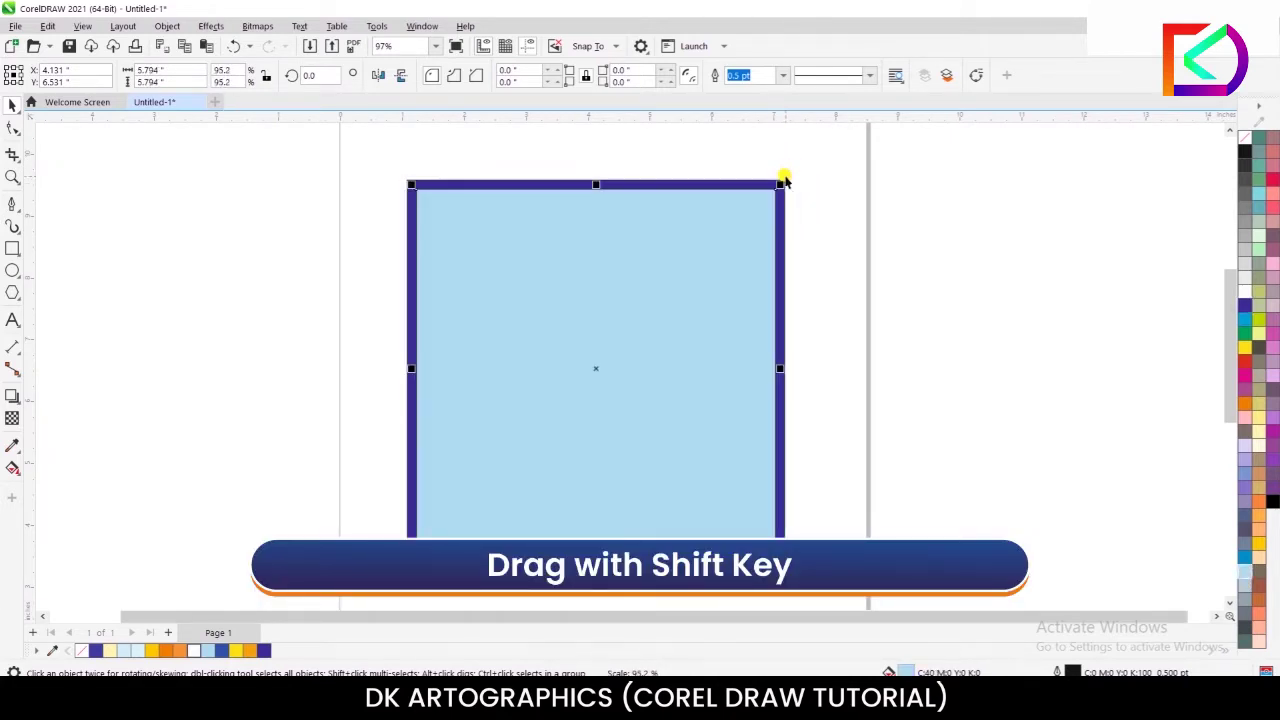
Change the inner square's fill to a paler blue (C:24) and lower its upper edge to widen the dark blue header band
{"action": "scroll", "coordinate": [573, 200], "scroll_direction": "up", "scroll_amount": 2}
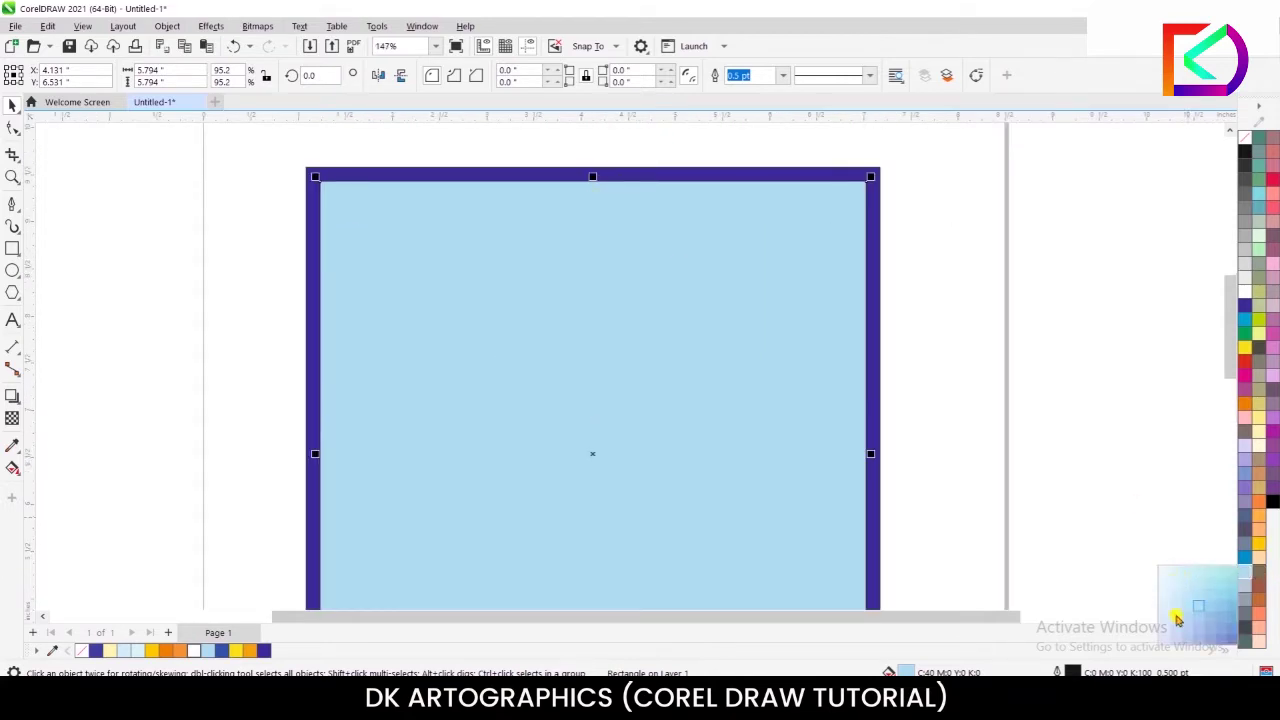
{"action": "left_click", "coordinate": [1176, 598]}
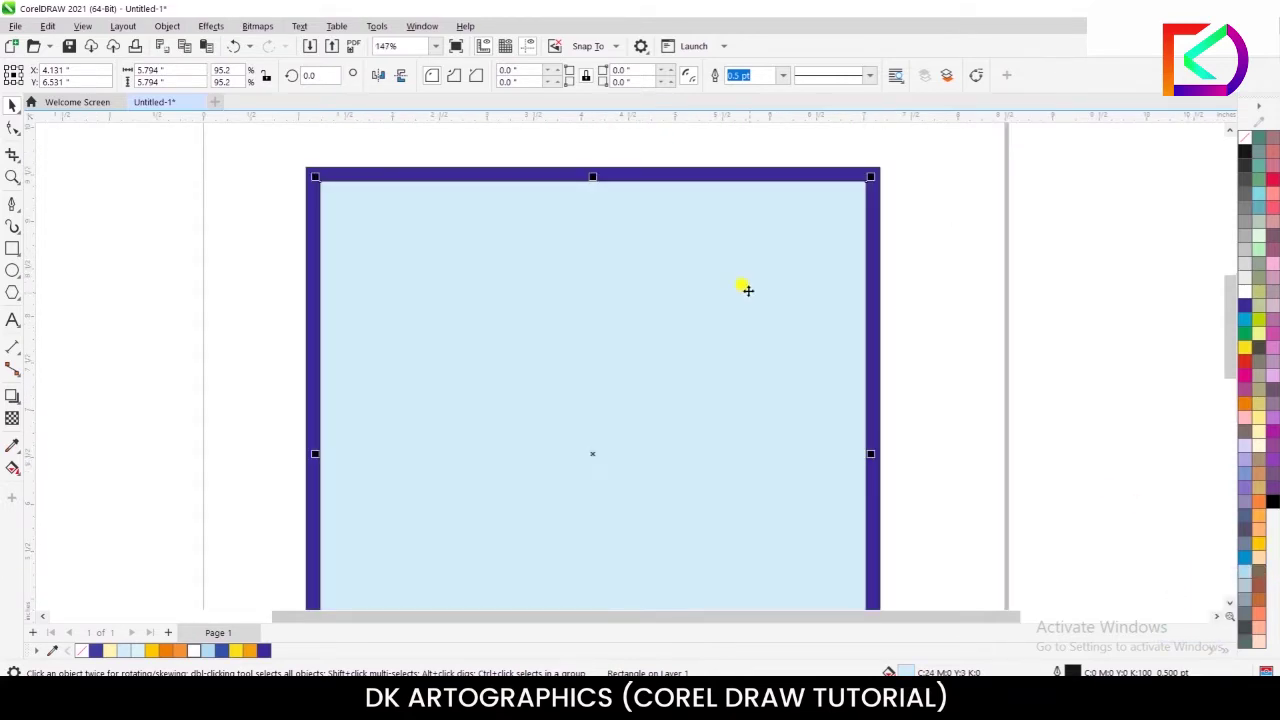
{"action": "left_click_drag", "start_coordinate": [592, 177], "coordinate": [592, 215]}
{"action": "left_click", "coordinate": [143, 205]}
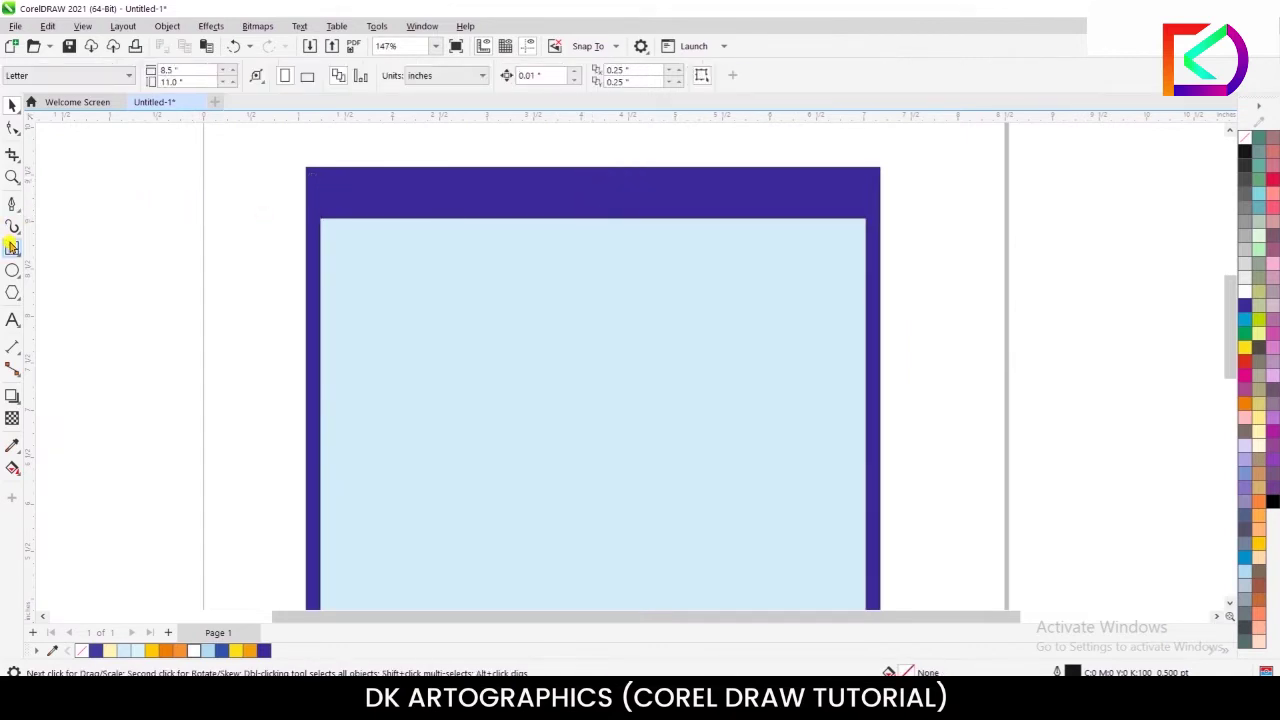
Draw a rectangle about 2.89 × 0.55 inches across the header band's lower edge and fill it with orange (M:60 Y:100)
{"action": "left_click", "coordinate": [12, 250]}
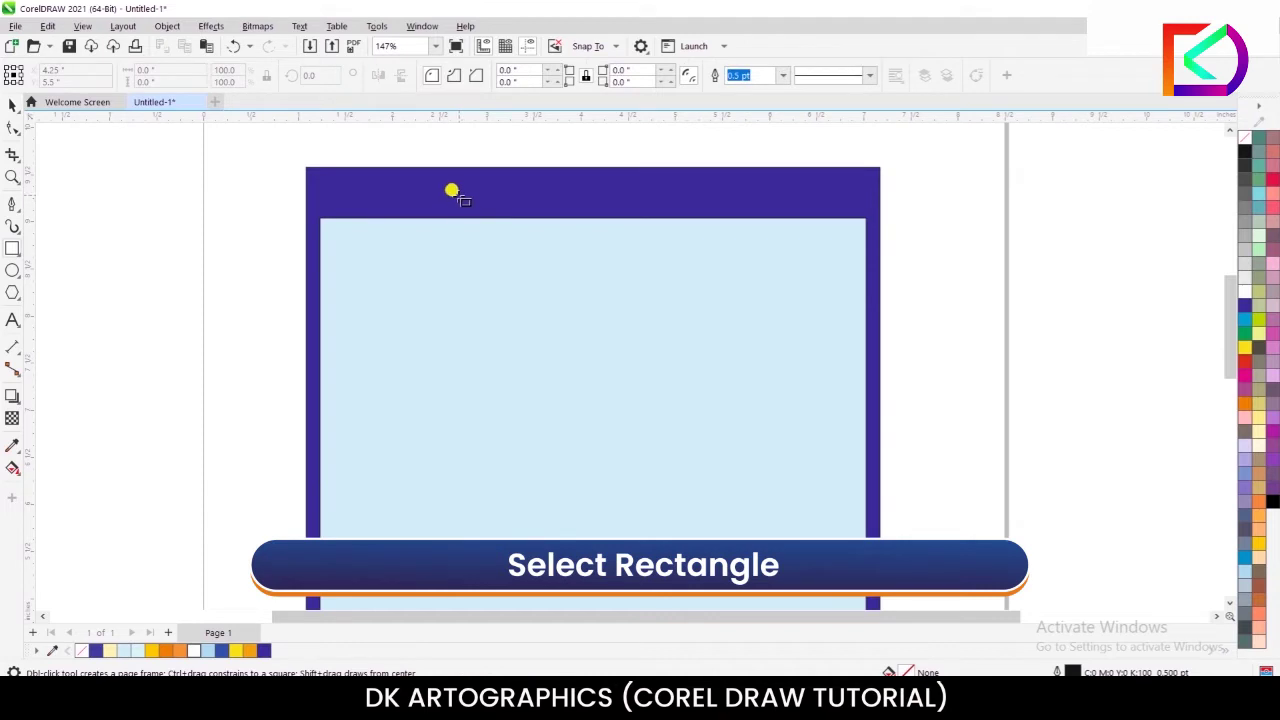
{"action": "left_click_drag", "start_coordinate": [457, 192], "coordinate": [728, 242]}
{"action": "left_click", "coordinate": [1244, 404]}
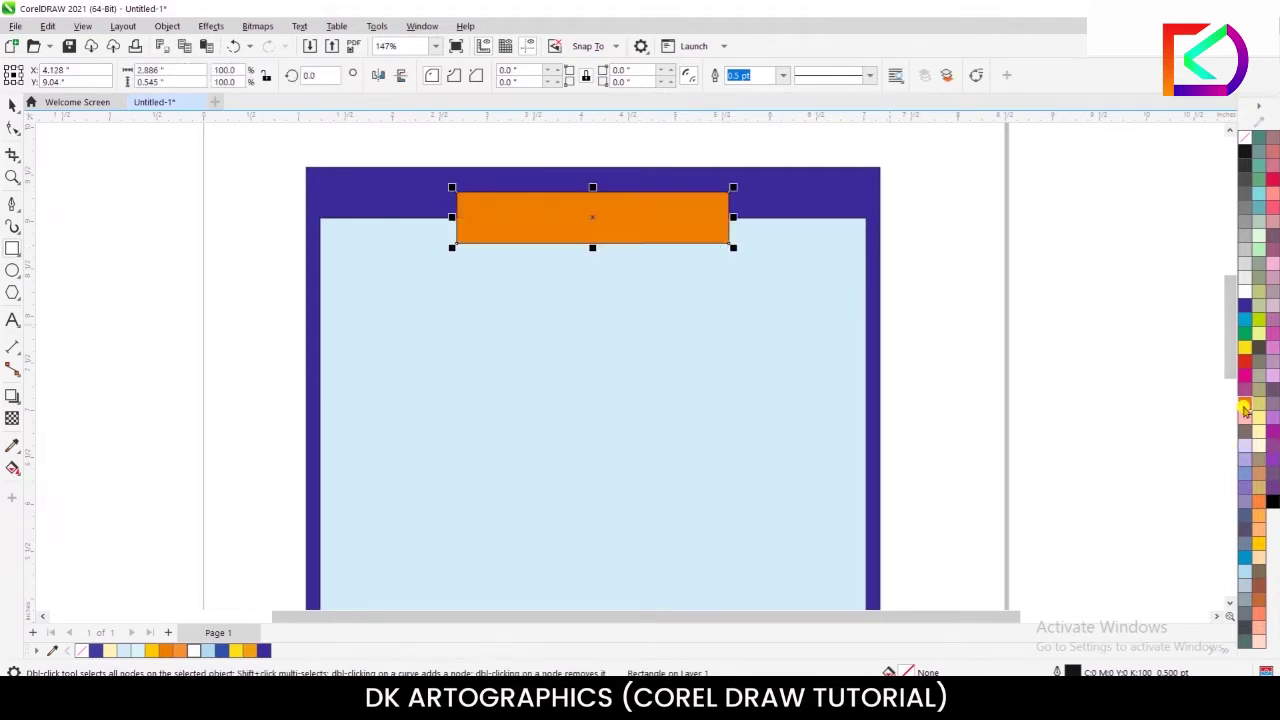
{"action": "left_click", "coordinate": [13, 104]}
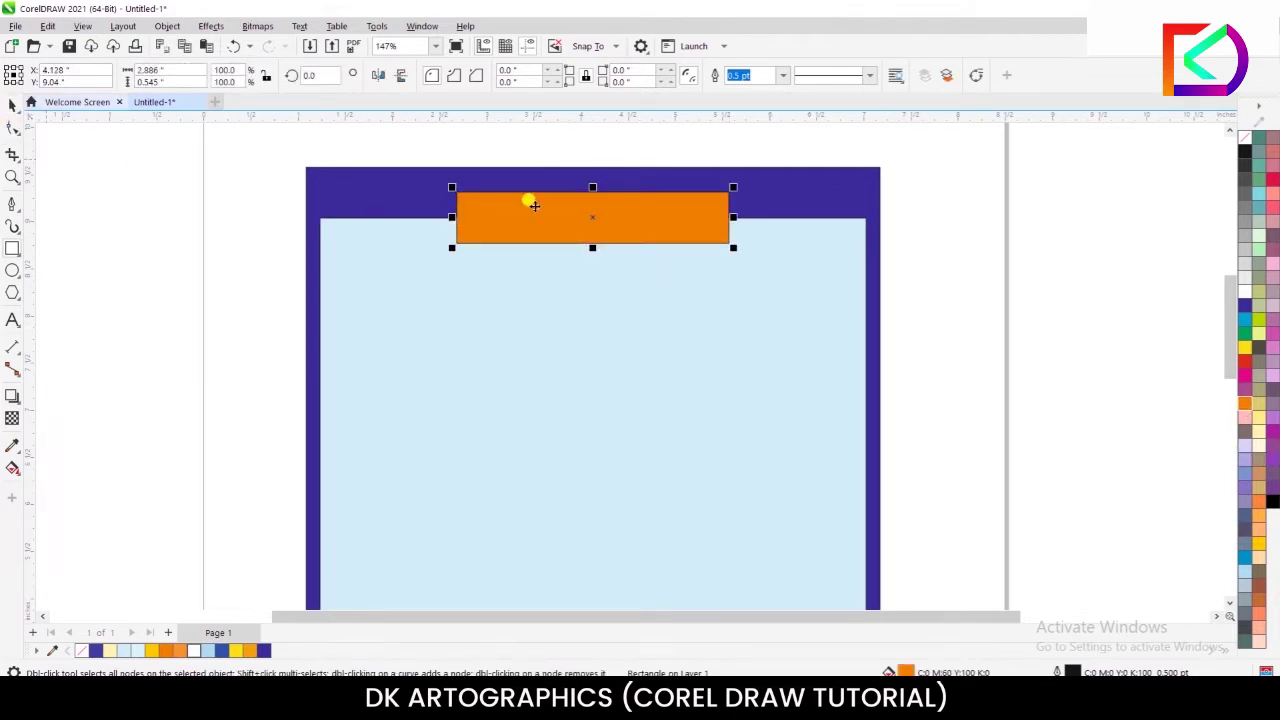
Enlarge the orange rectangle to about 3.29 × 0.65 inches and reposition it over the edge between header band and pale blue panel
{"action": "scroll", "coordinate": [590, 216], "scroll_direction": "up", "scroll_amount": 3}
{"action": "left_click_drag", "start_coordinate": [832, 226], "coordinate": [895, 216]}
{"action": "left_click_drag", "start_coordinate": [493, 240], "coordinate": [477, 241]}
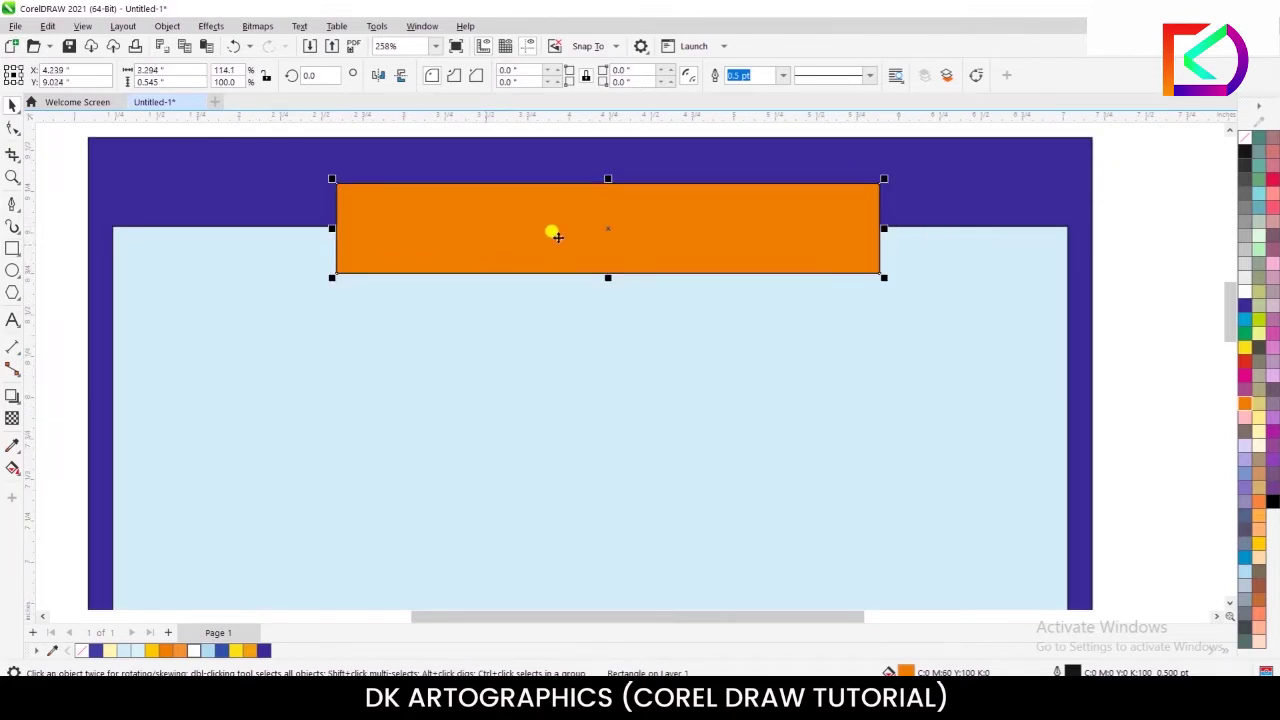
{"action": "left_click_drag", "start_coordinate": [607, 281], "coordinate": [603, 291]}
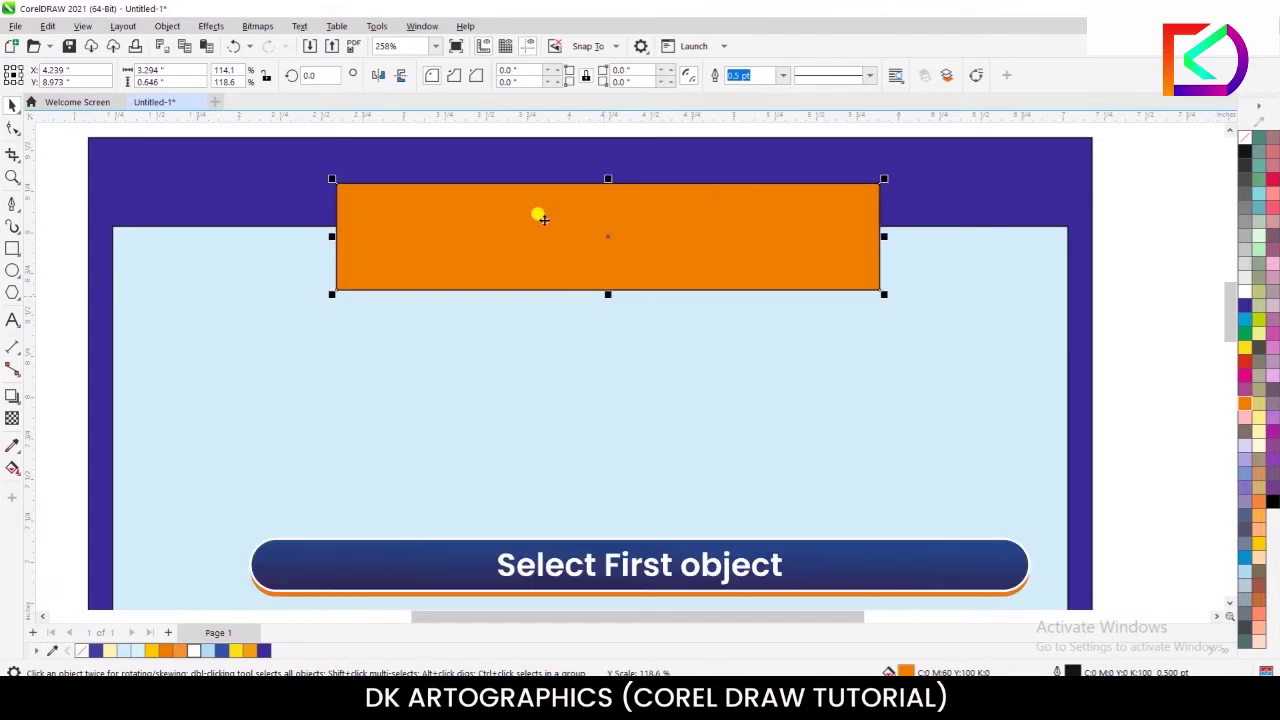
{"action": "mouse_move", "coordinate": [514, 240]}
{"action": "left_mouse_down"}
{"action": "mouse_move", "coordinate": [525, 241]}
{"action": "mouse_move", "coordinate": [517, 231]}
{"action": "left_mouse_up"}
{"action": "scroll", "coordinate": [517, 231], "scroll_direction": "down", "scroll_amount": 2}
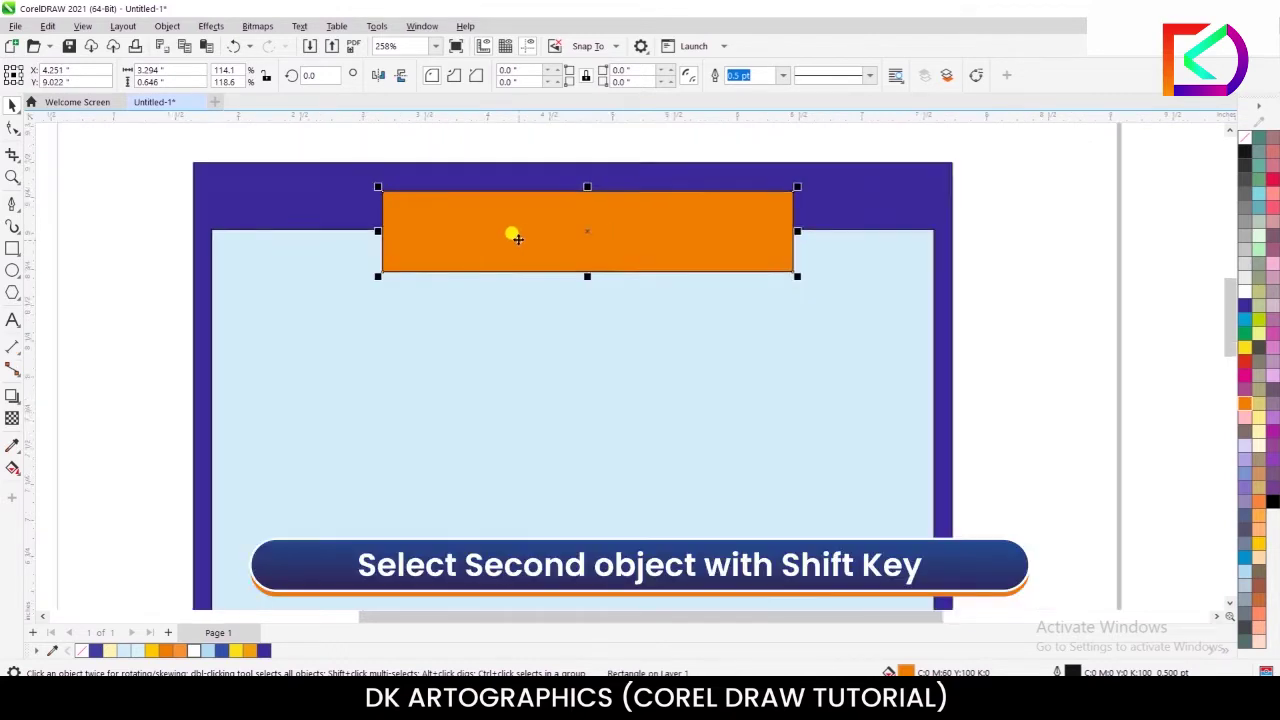
Align the orange rectangle's centre horizontally with the pale blue panel using Align and Distribute
{"action": "left_click", "coordinate": [331, 254], "text": "shift"}
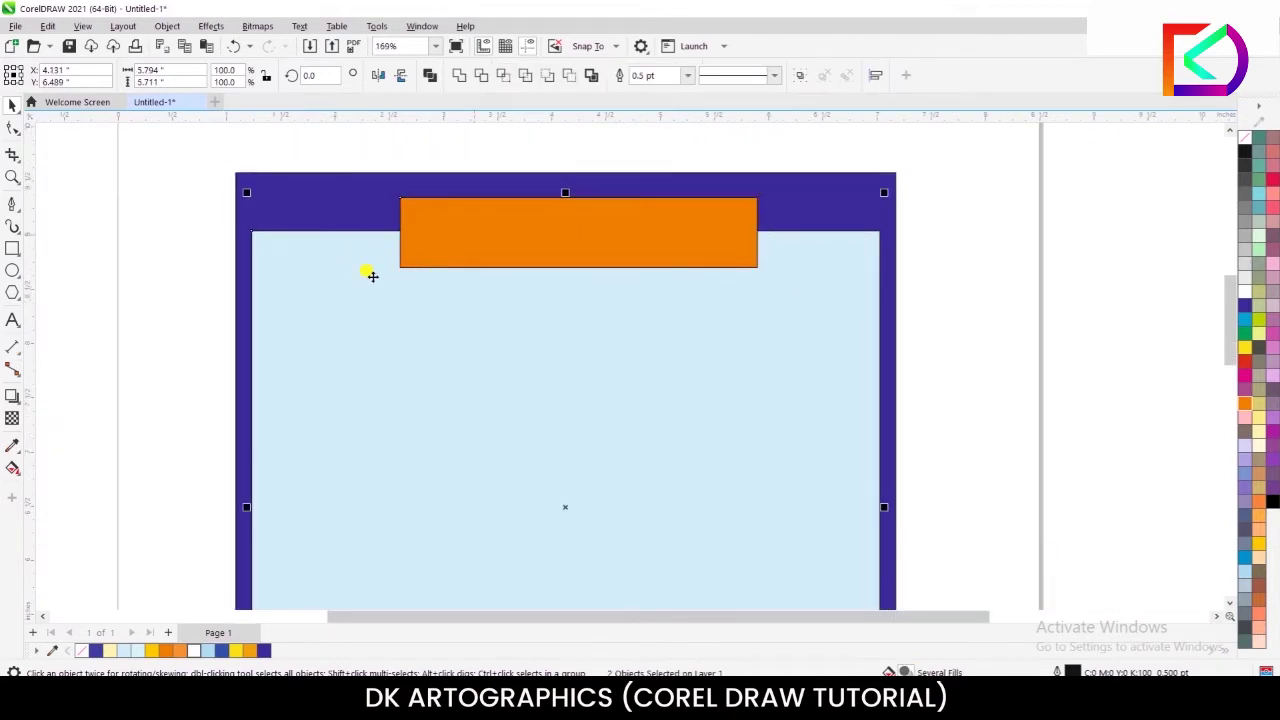
{"action": "left_click", "coordinate": [167, 26]}
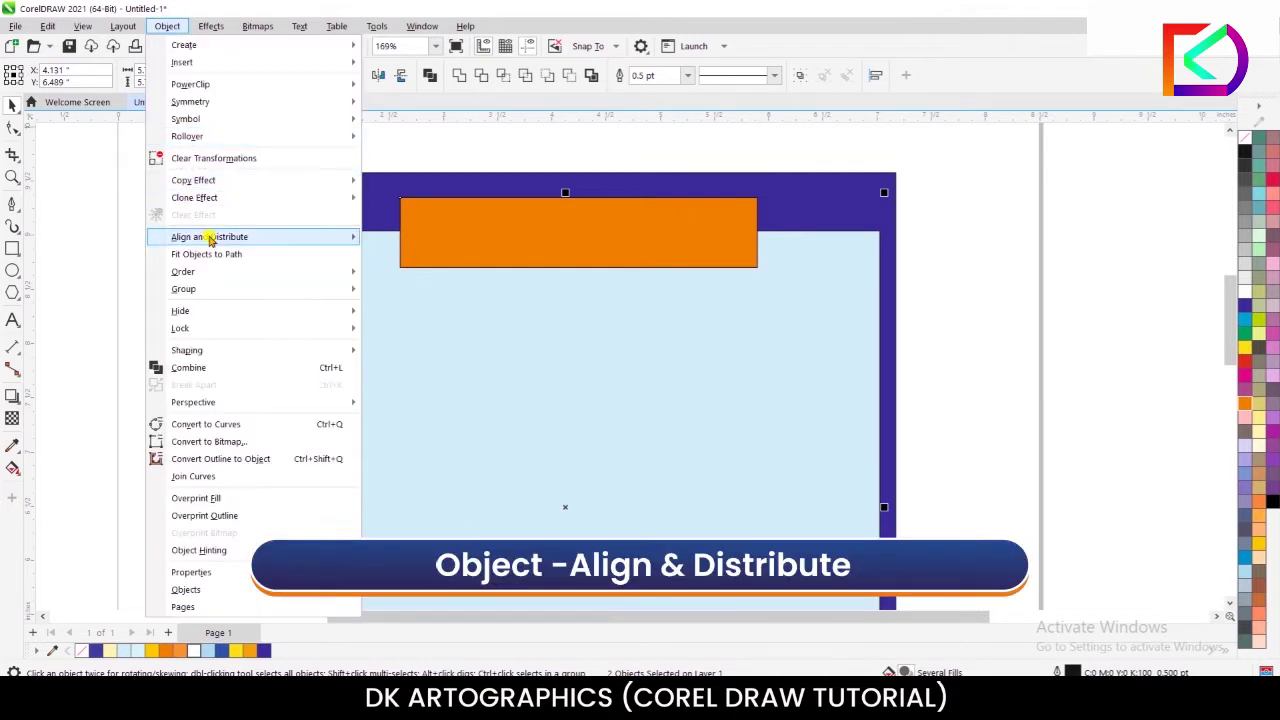
{"action": "mouse_move", "coordinate": [262, 237]}
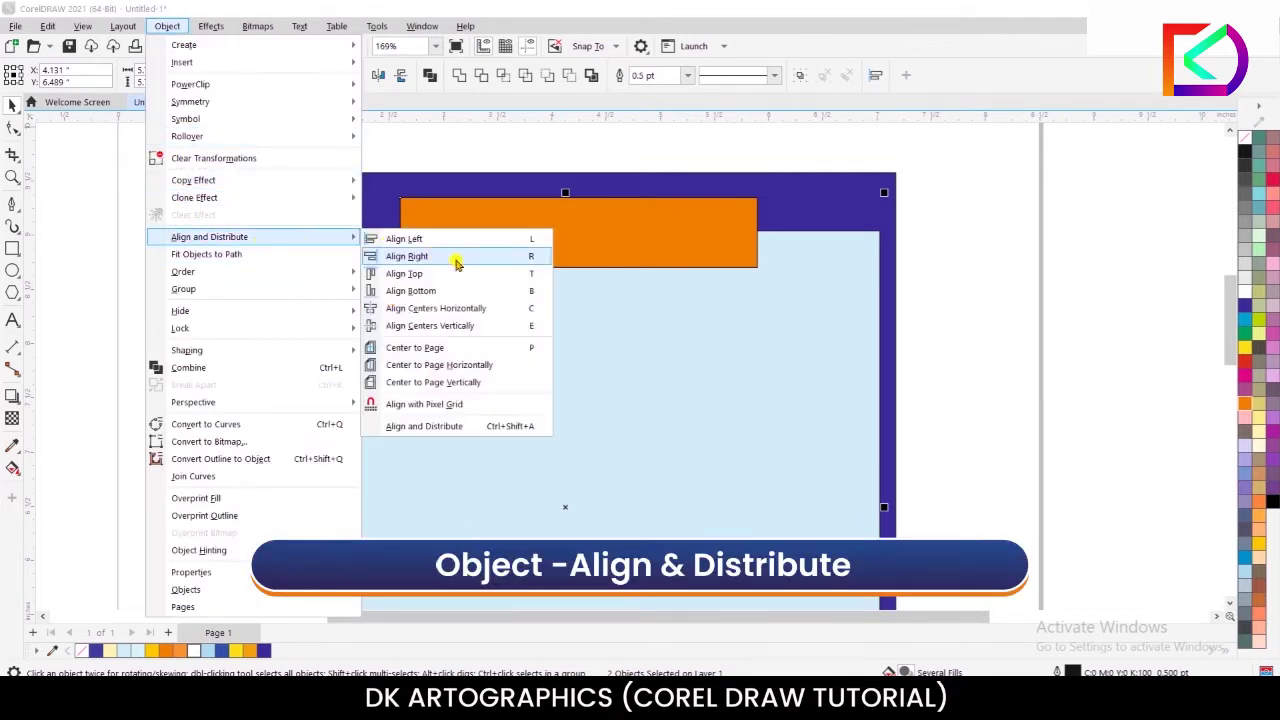
{"action": "left_click", "coordinate": [457, 426]}
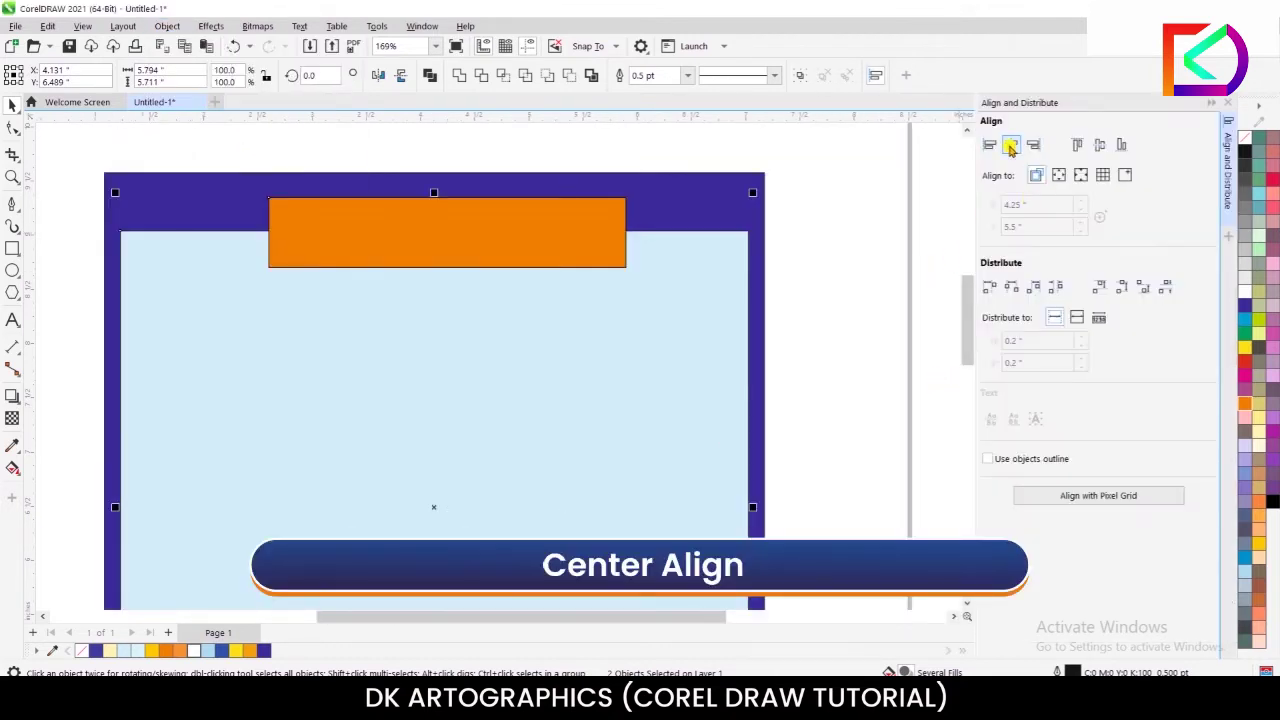
{"action": "left_click", "coordinate": [1011, 145]}
{"action": "scroll", "coordinate": [457, 240], "scroll_direction": "down", "scroll_amount": 2}
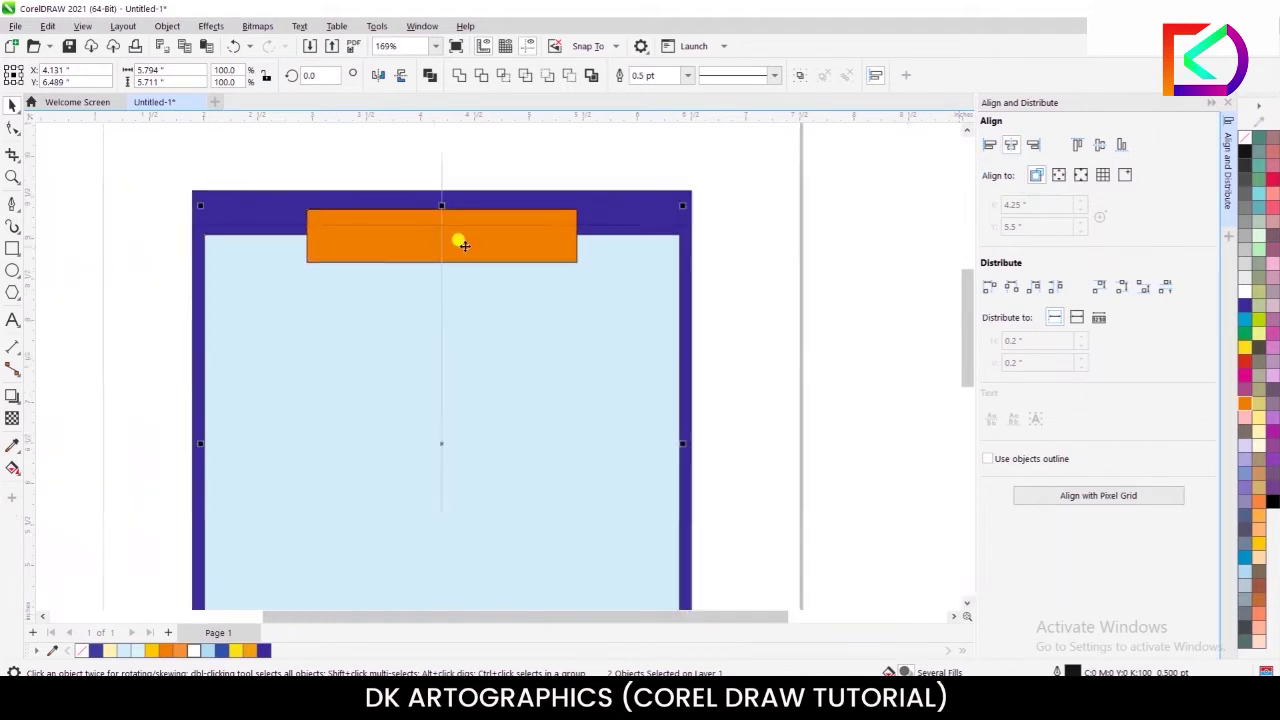
{"action": "left_click", "coordinate": [131, 243]}
{"action": "scroll", "coordinate": [305, 238], "scroll_direction": "up", "scroll_amount": 1}
{"action": "scroll", "coordinate": [305, 238], "scroll_direction": "up", "scroll_amount": 1}
{"action": "left_click", "coordinate": [389, 243]}
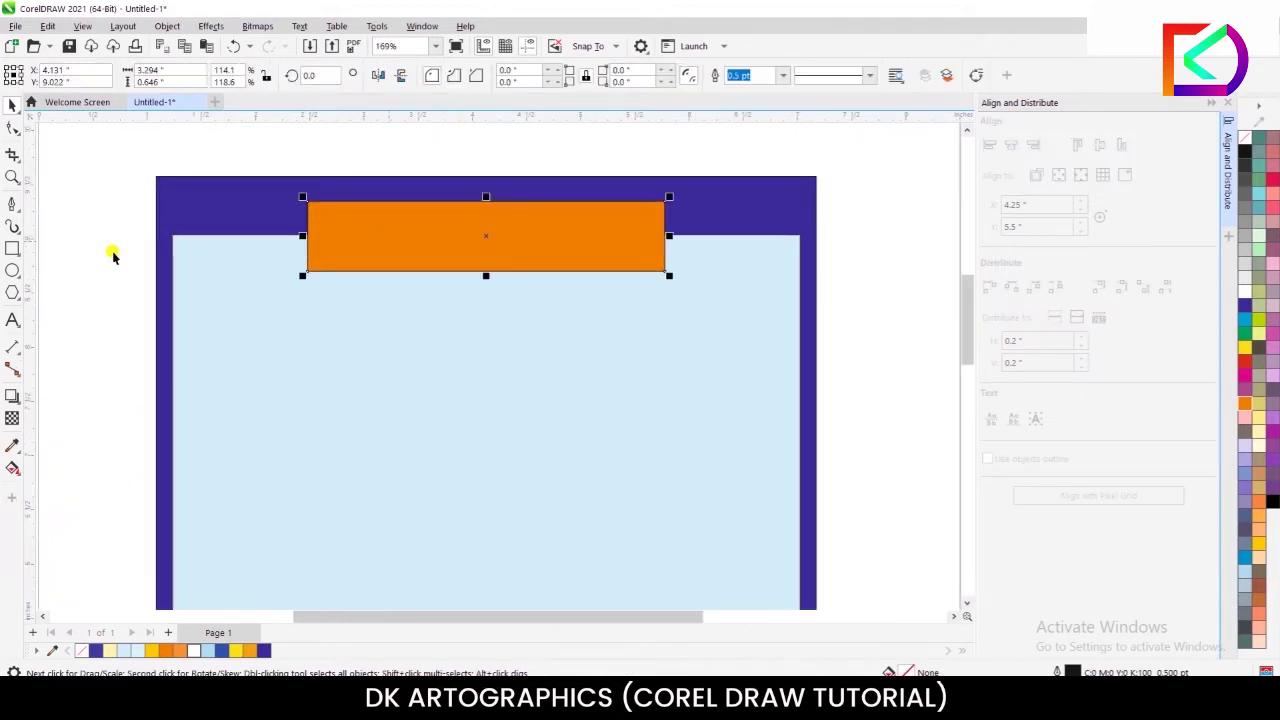
{"action": "left_click", "coordinate": [109, 251]}
Add the text "WE ARE HIRING!" in bold Arial 24 pt on the pale blue panel
{"action": "left_click", "coordinate": [12, 322]}
{"action": "left_click", "coordinate": [251, 348]}
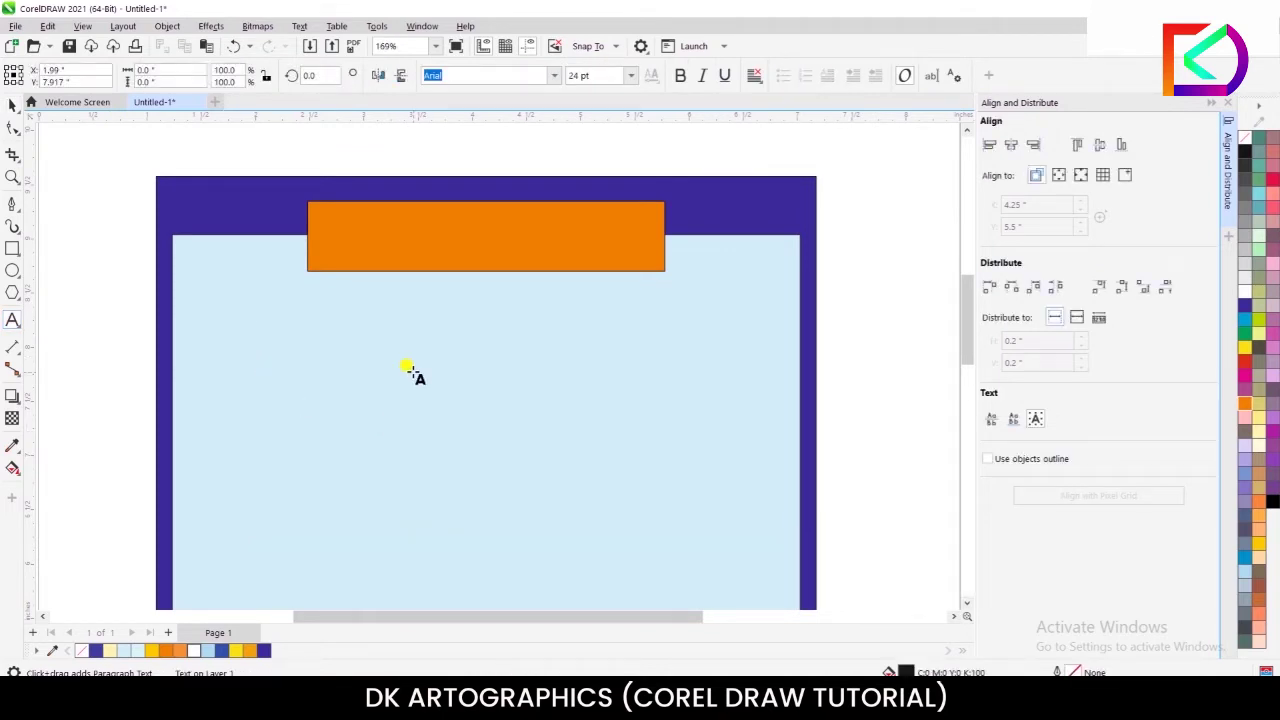
{"action": "type", "text": "WE ARE "}
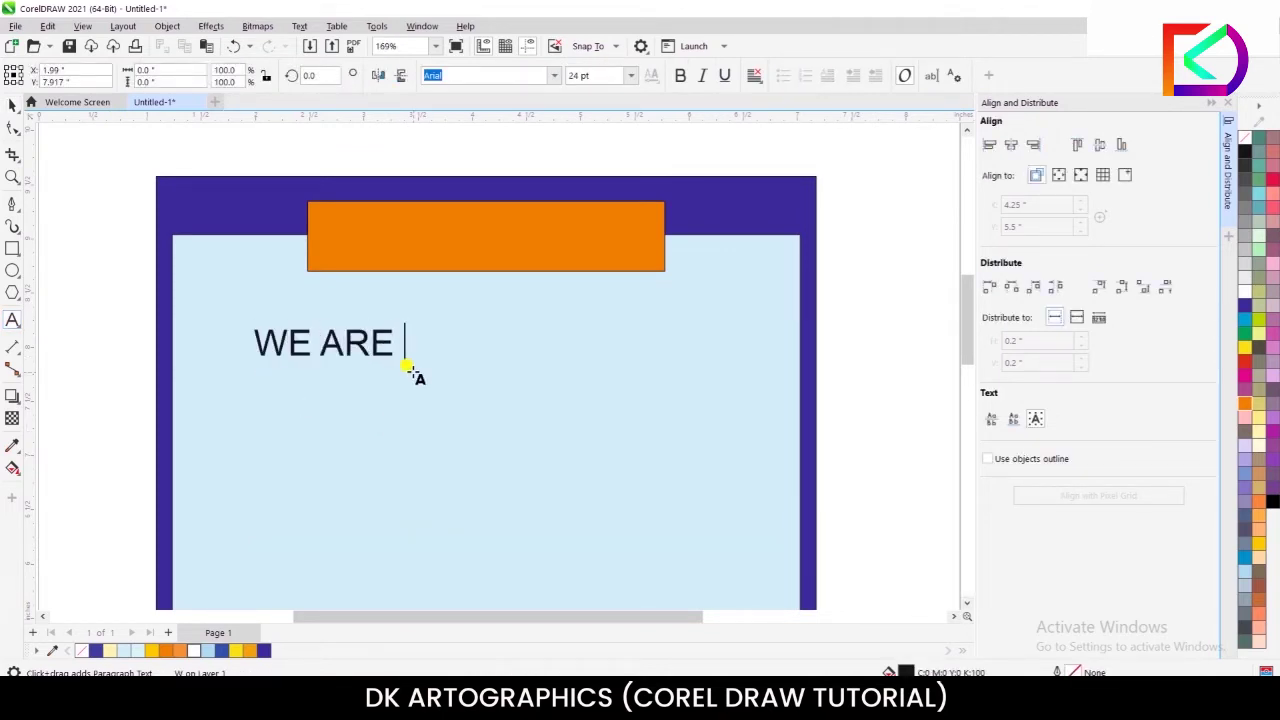
{"action": "type", "text": "HIRING"}
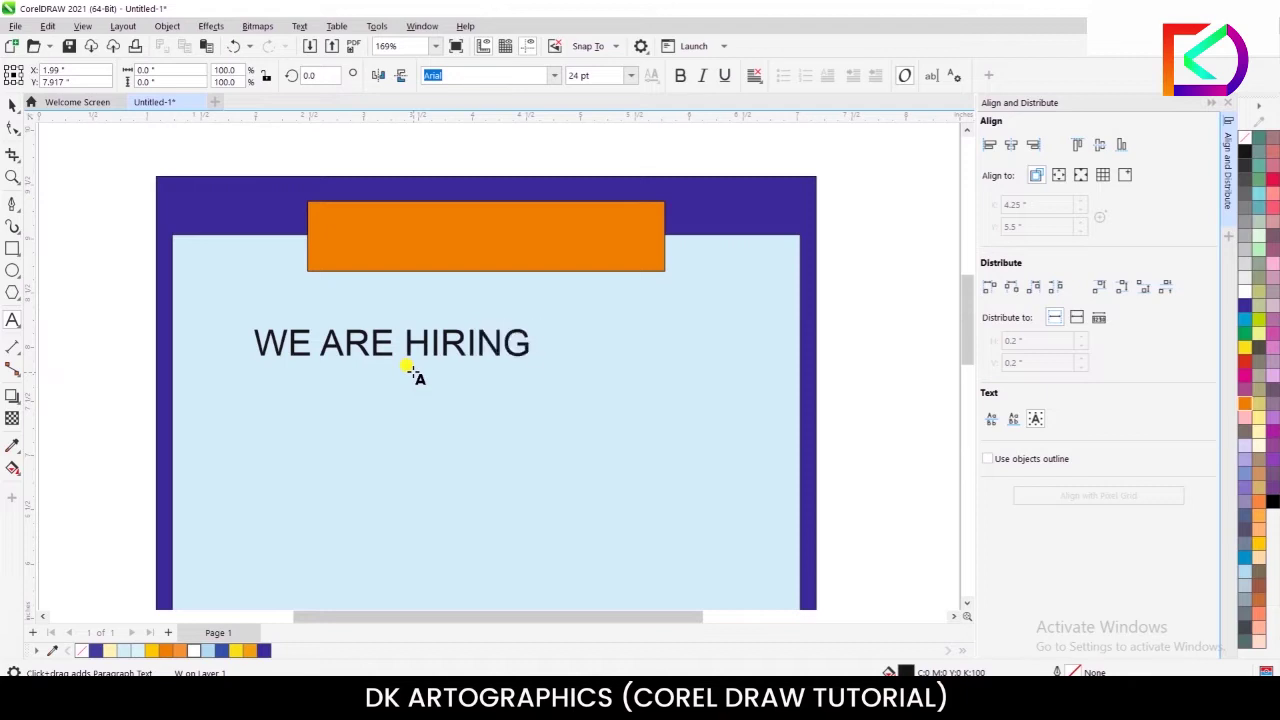
{"action": "key", "text": "BackSpace"}
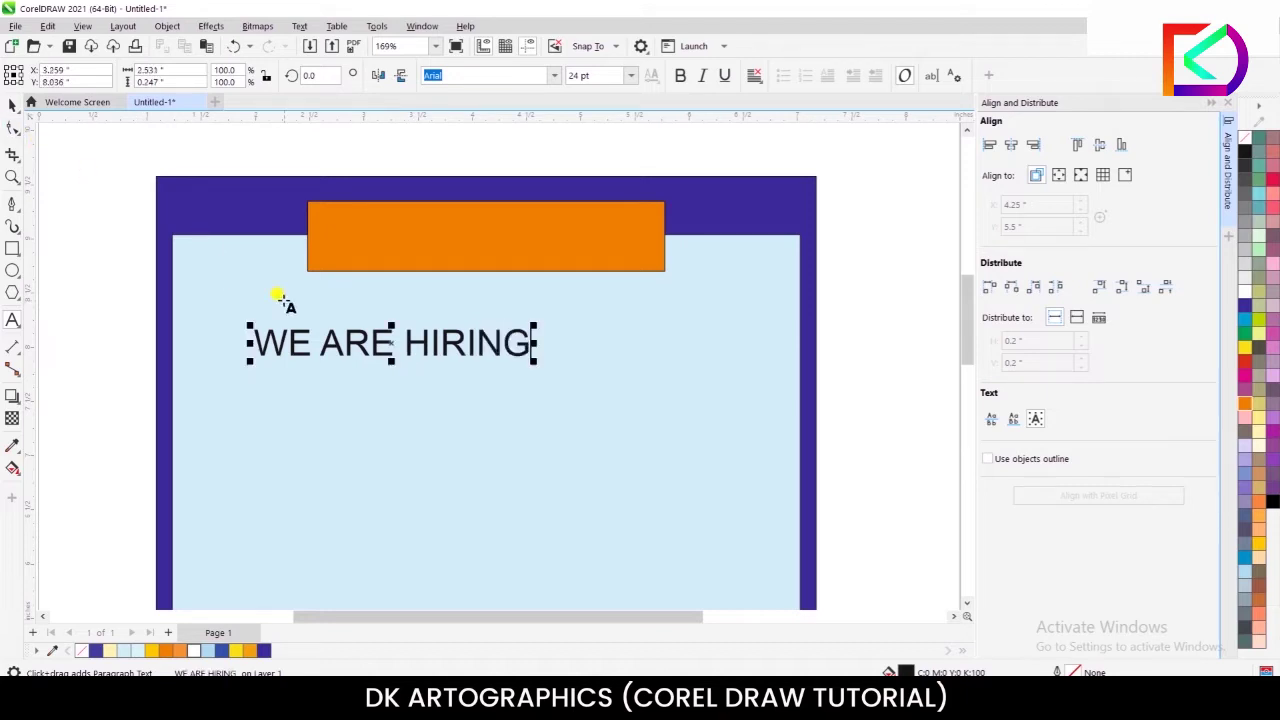
{"action": "type", "text": "!"}
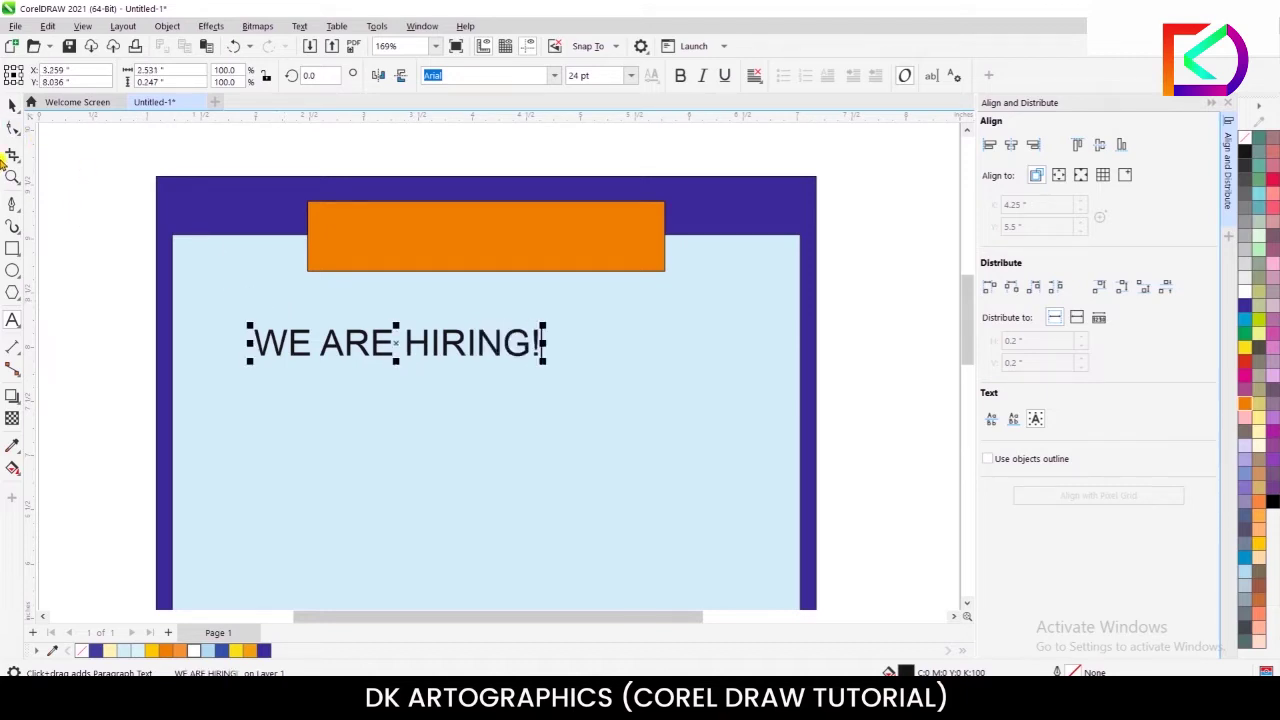
{"action": "key", "text": "ctrl+space"}
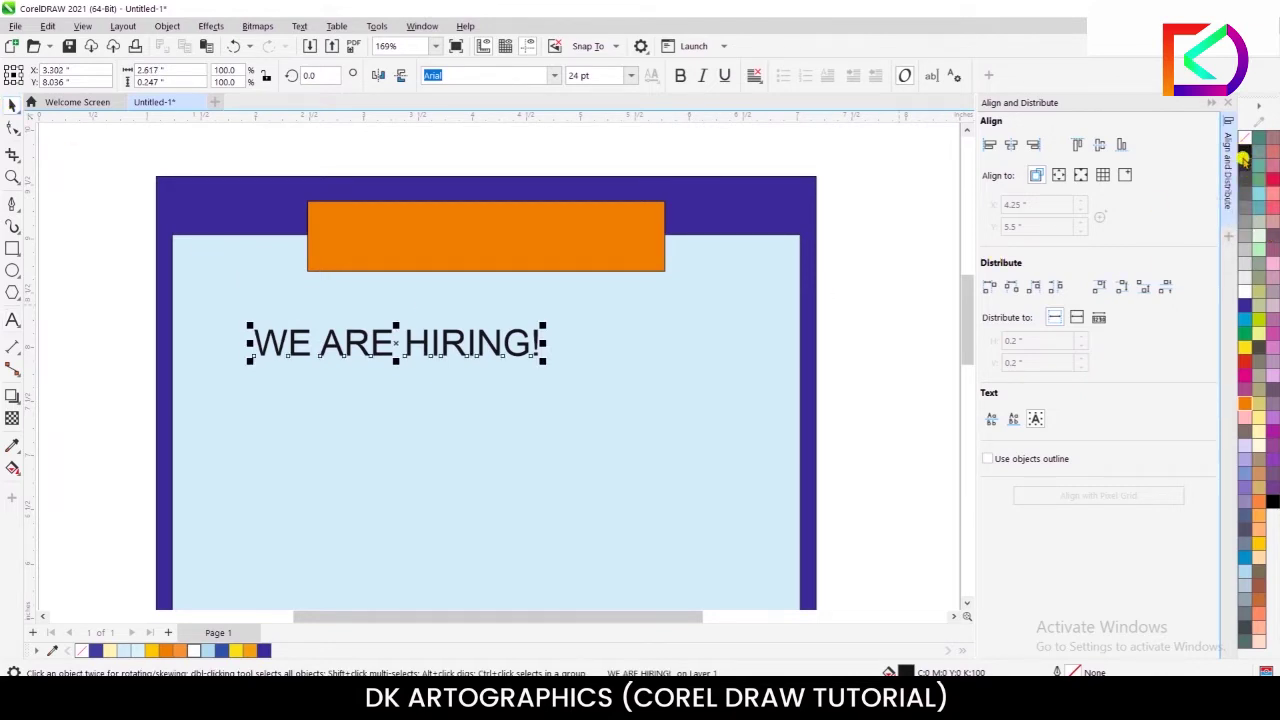
{"action": "left_click", "coordinate": [679, 75]}
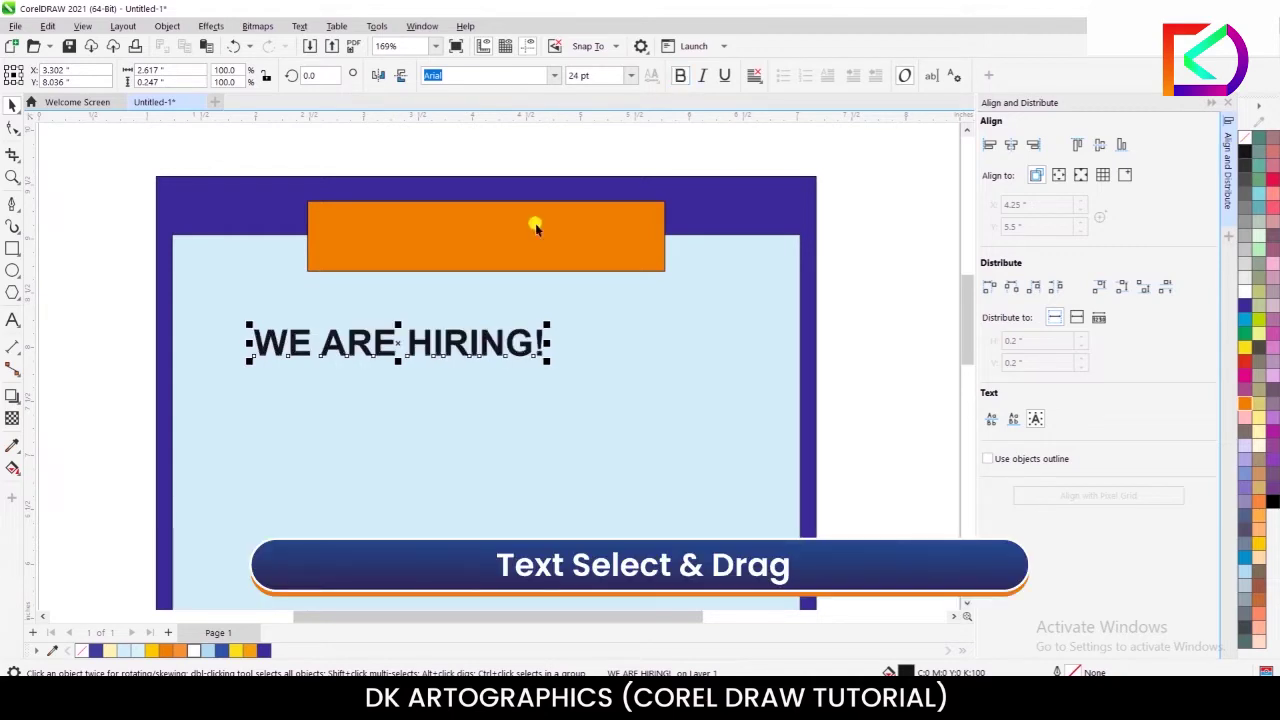
Move the "WE ARE HIRING!" text onto the orange rectangle and centre it there horizontally and vertically
{"action": "left_click", "coordinate": [350, 340]}
{"action": "left_click_drag", "start_coordinate": [350, 340], "coordinate": [446, 246]}
{"action": "left_click", "coordinate": [315, 228], "text": "shift"}
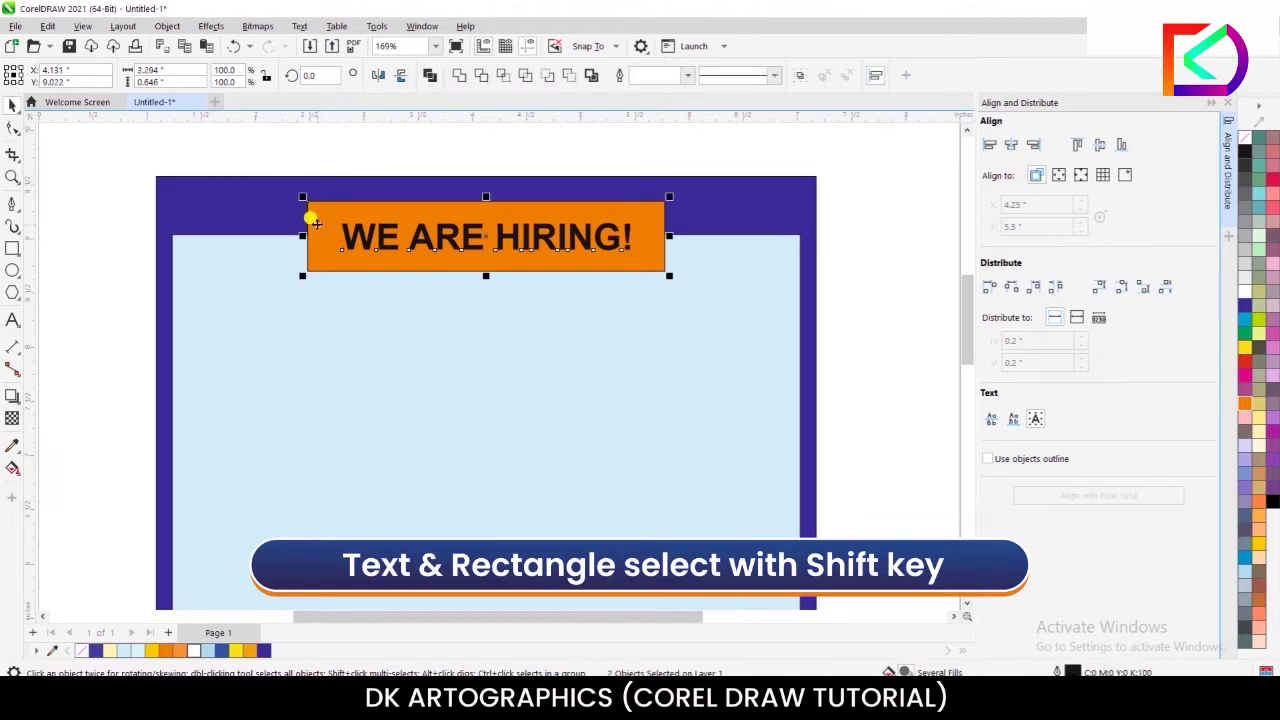
{"action": "left_click", "coordinate": [1015, 146]}
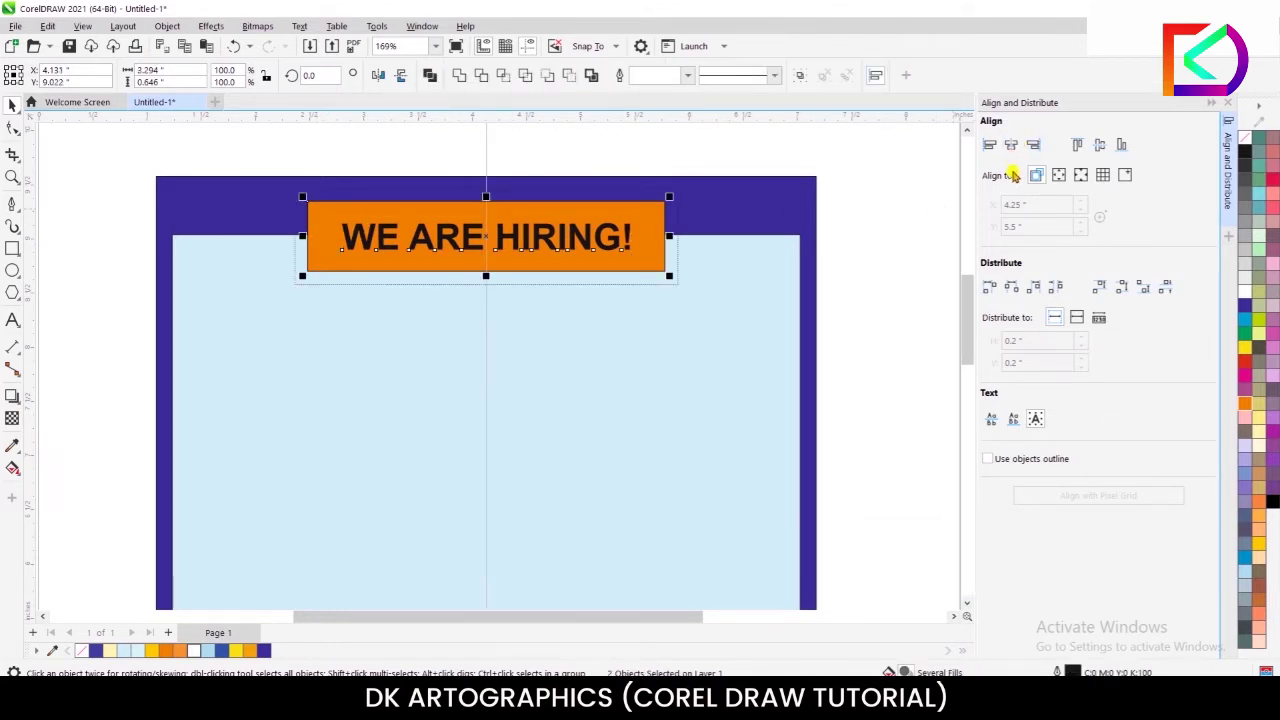
{"action": "left_click", "coordinate": [1098, 148]}
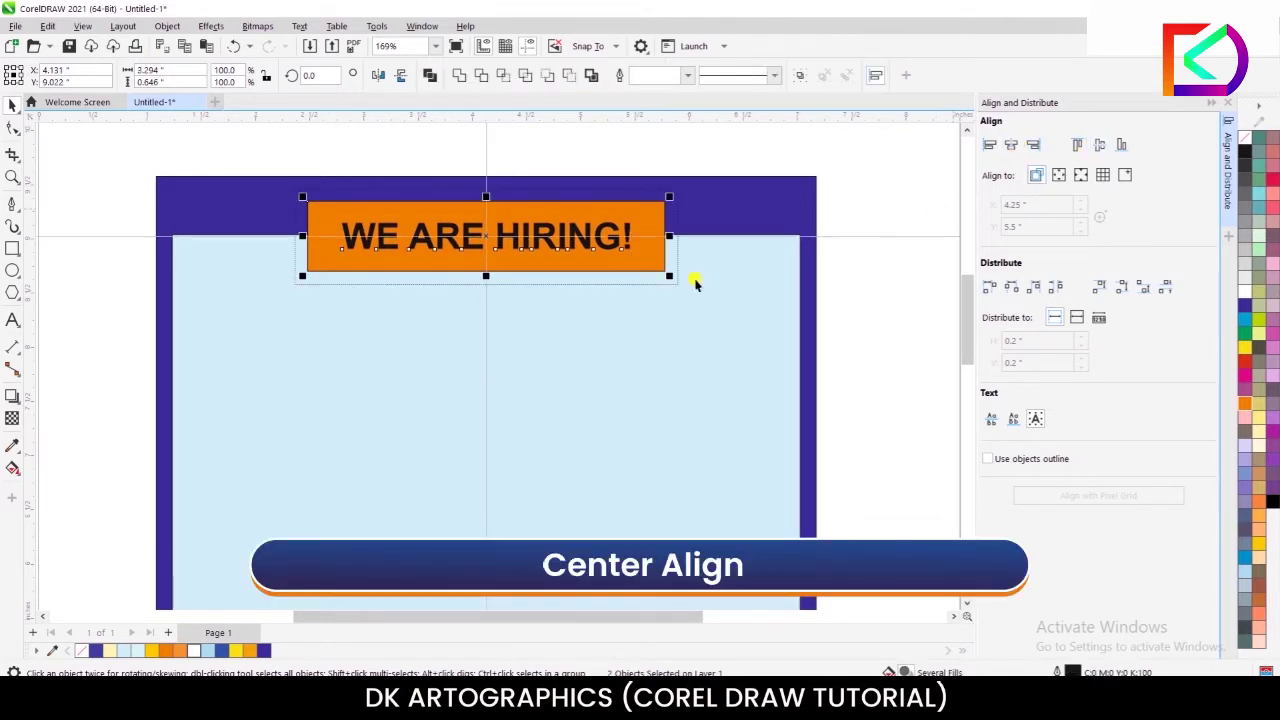
{"action": "left_click", "coordinate": [118, 193]}
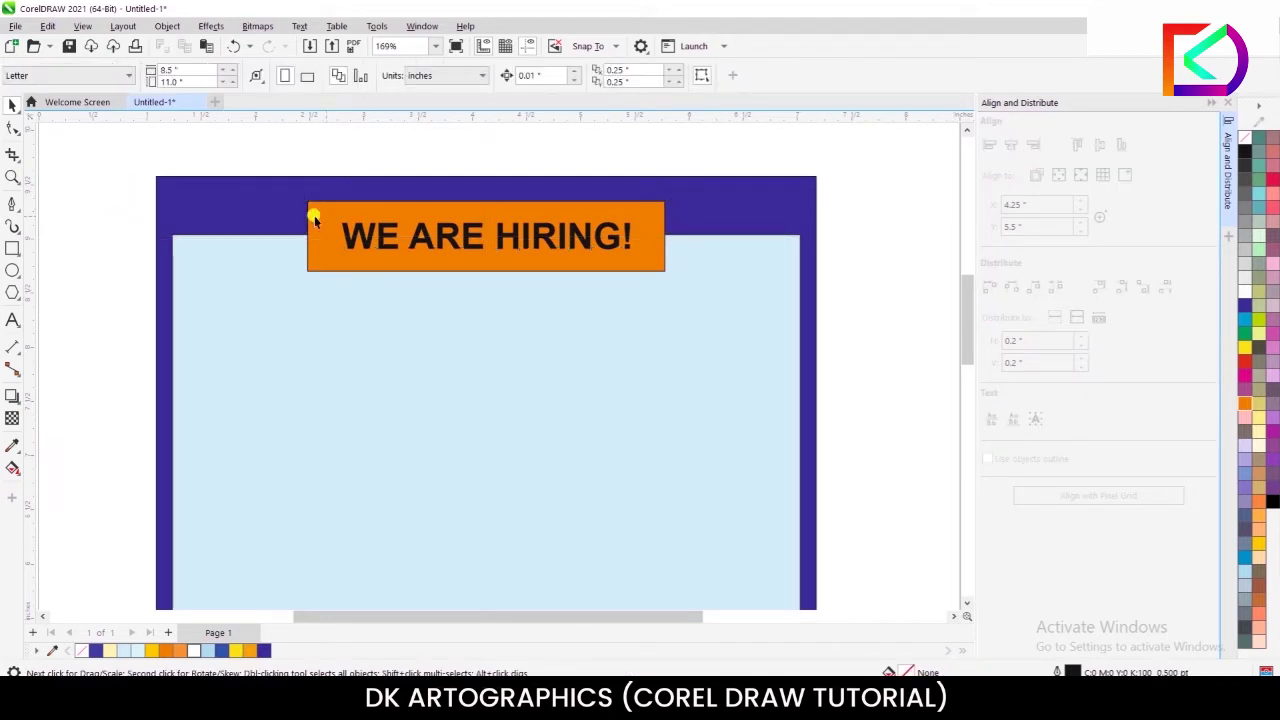
Fill the "WE ARE HIRING!" text with white and scale it up about its centre to about 25.5 pt
{"action": "scroll", "coordinate": [452, 217], "scroll_direction": "down", "scroll_amount": 2}
{"action": "left_click", "coordinate": [453, 230]}
{"action": "scroll", "coordinate": [453, 228], "scroll_direction": "up", "scroll_amount": 2}
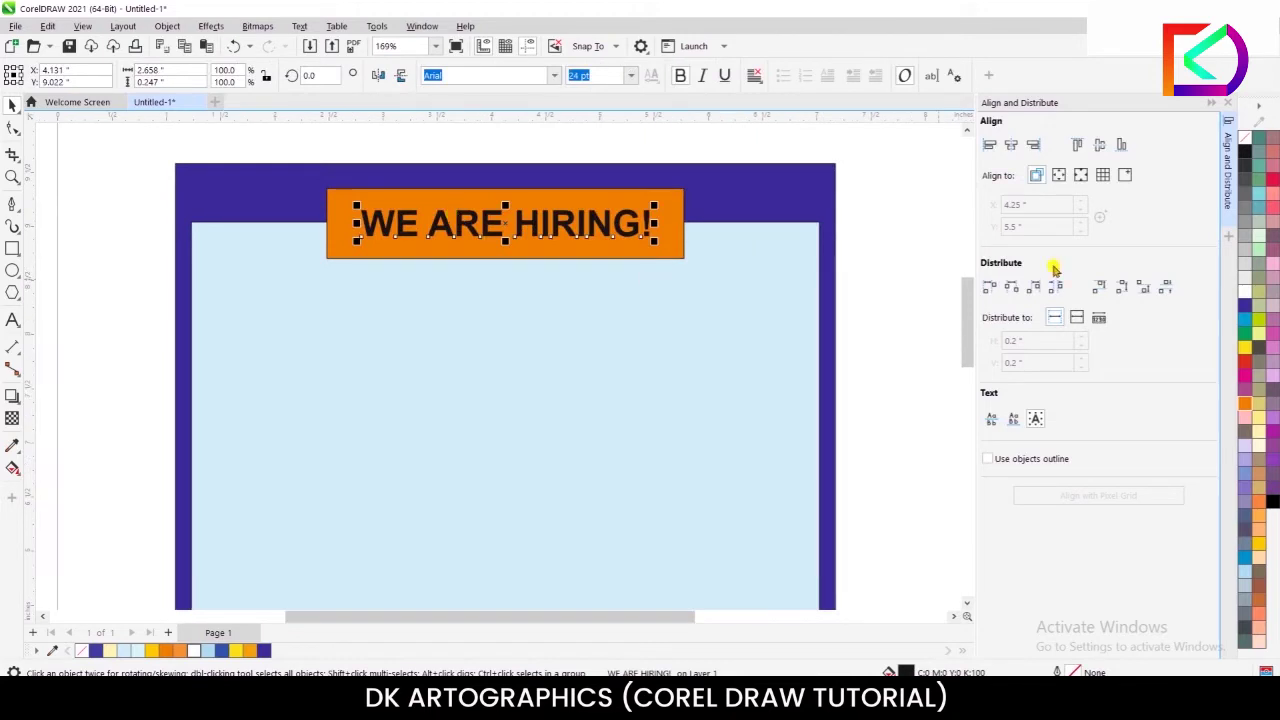
{"action": "left_click", "coordinate": [1245, 291]}
{"action": "scroll", "coordinate": [540, 230], "scroll_direction": "down", "scroll_amount": 1}
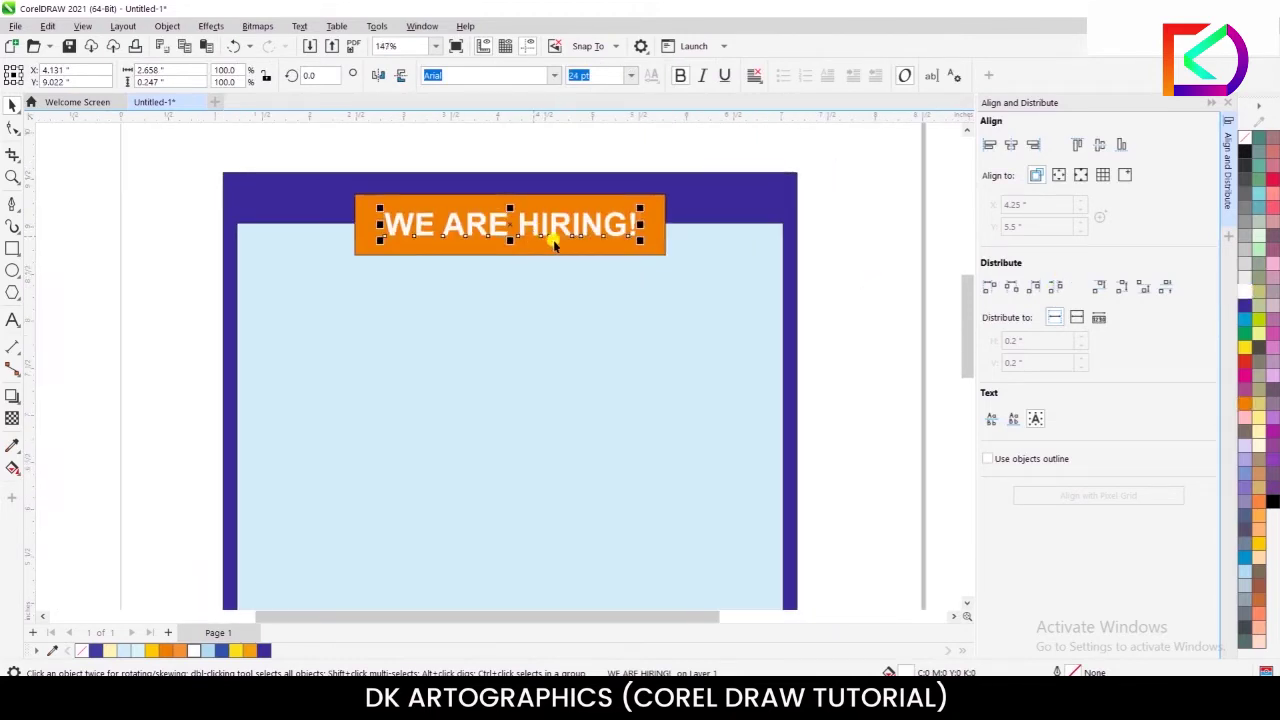
{"action": "left_click_drag", "start_coordinate": [643, 210], "coordinate": [650, 206]}
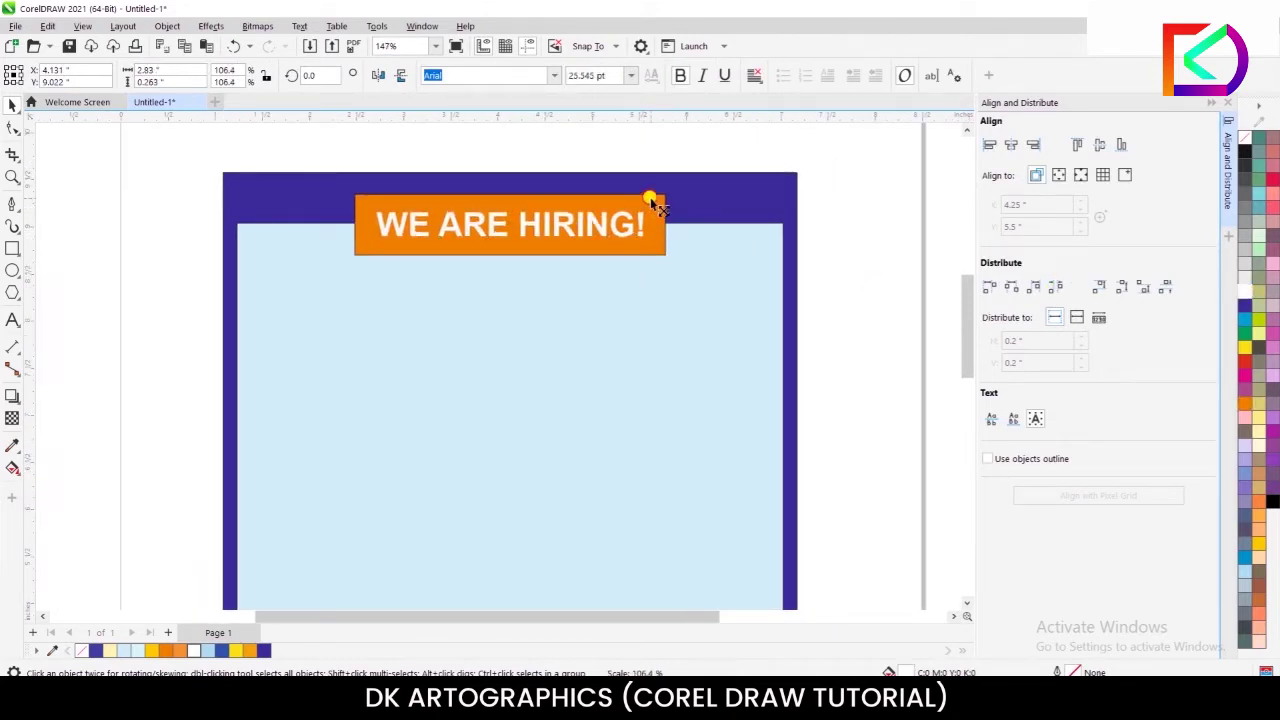
{"action": "left_click", "coordinate": [116, 247]}
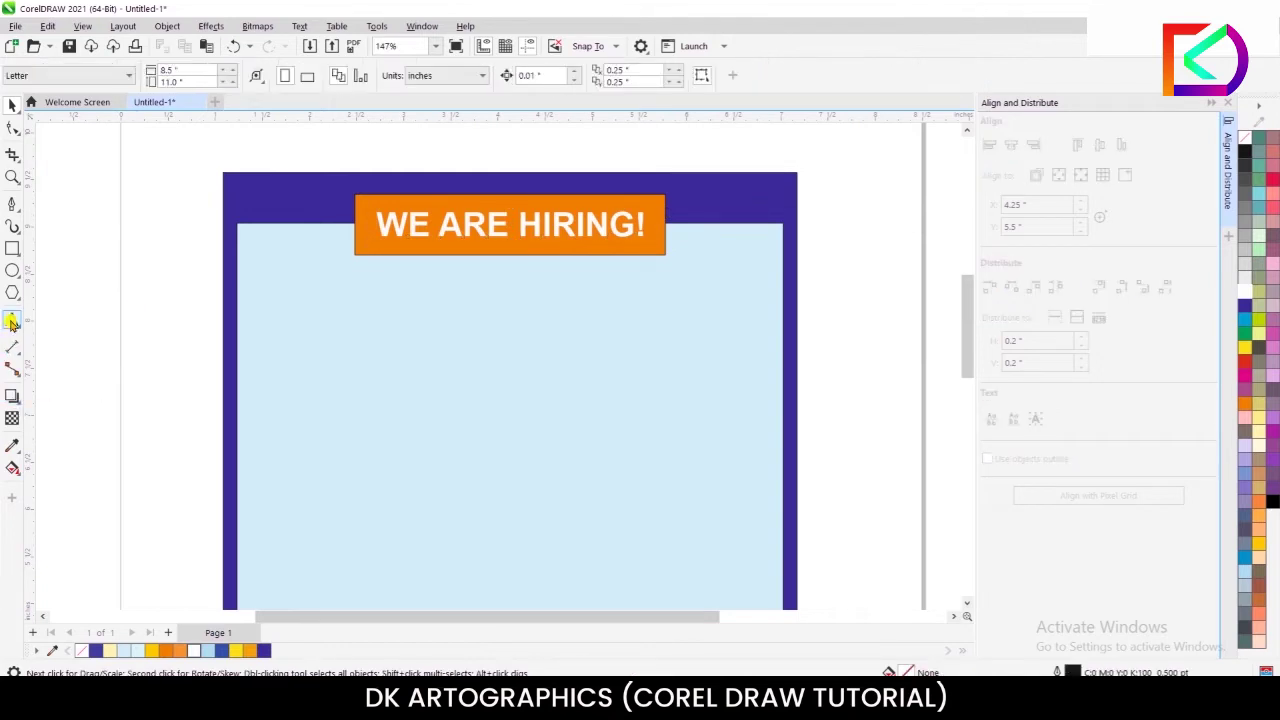
Add the text "GRAPHIC DESIGNER" on two lines in the upper part of the pale blue panel
{"action": "left_click", "coordinate": [12, 322]}
{"action": "left_click", "coordinate": [344, 346]}
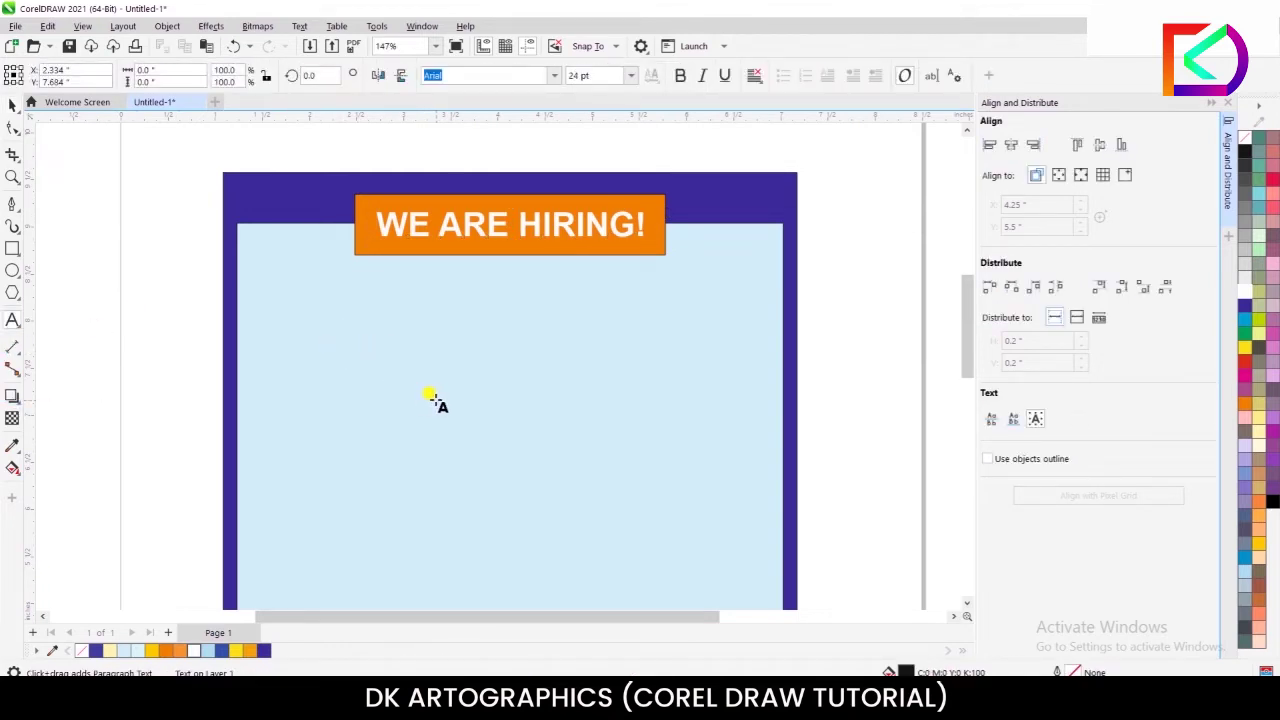
{"action": "type", "text": "GRAPHIC"}
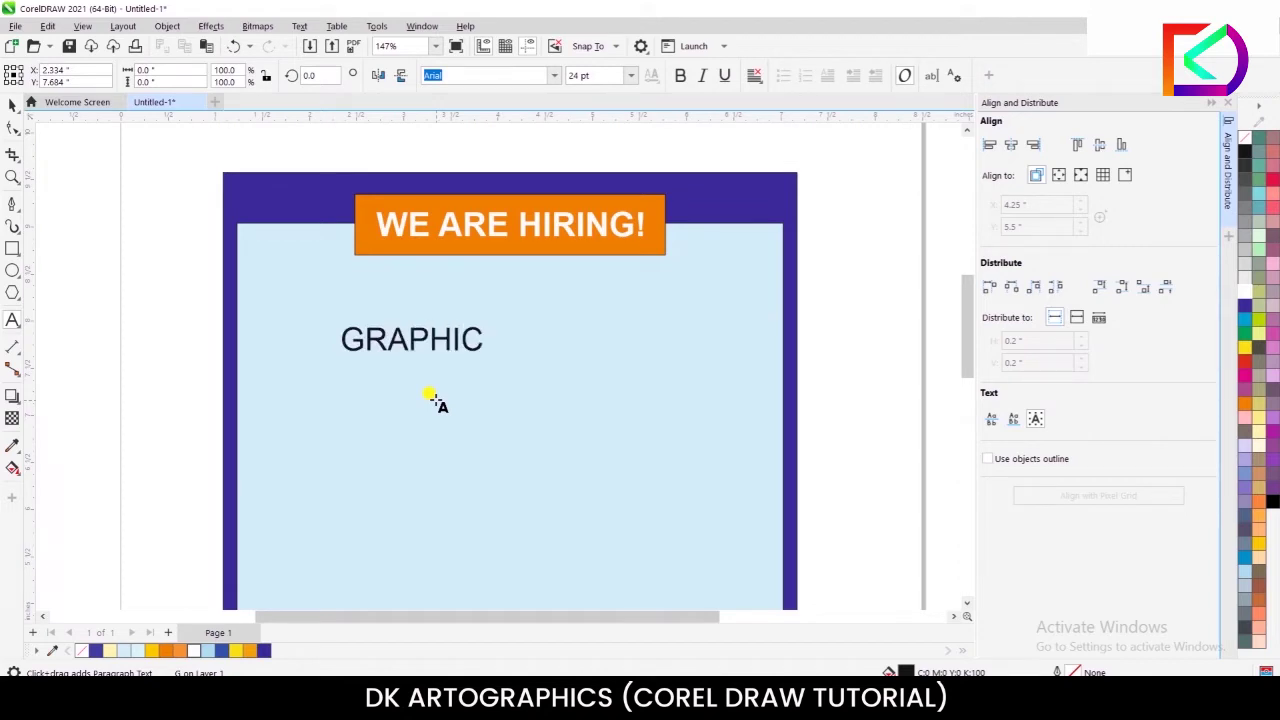
{"action": "type", "text": " DESIGNER"}
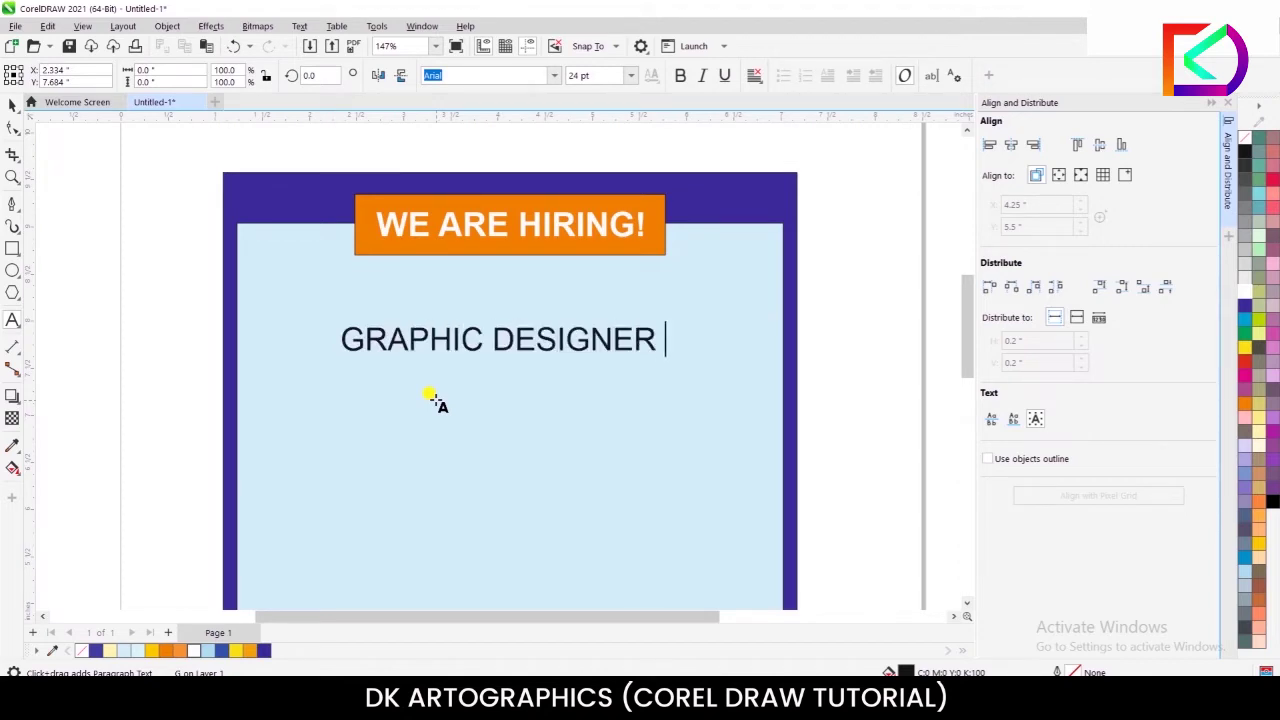
{"action": "key", "text": "ctrl+Left"}
{"action": "key", "text": "Return"}
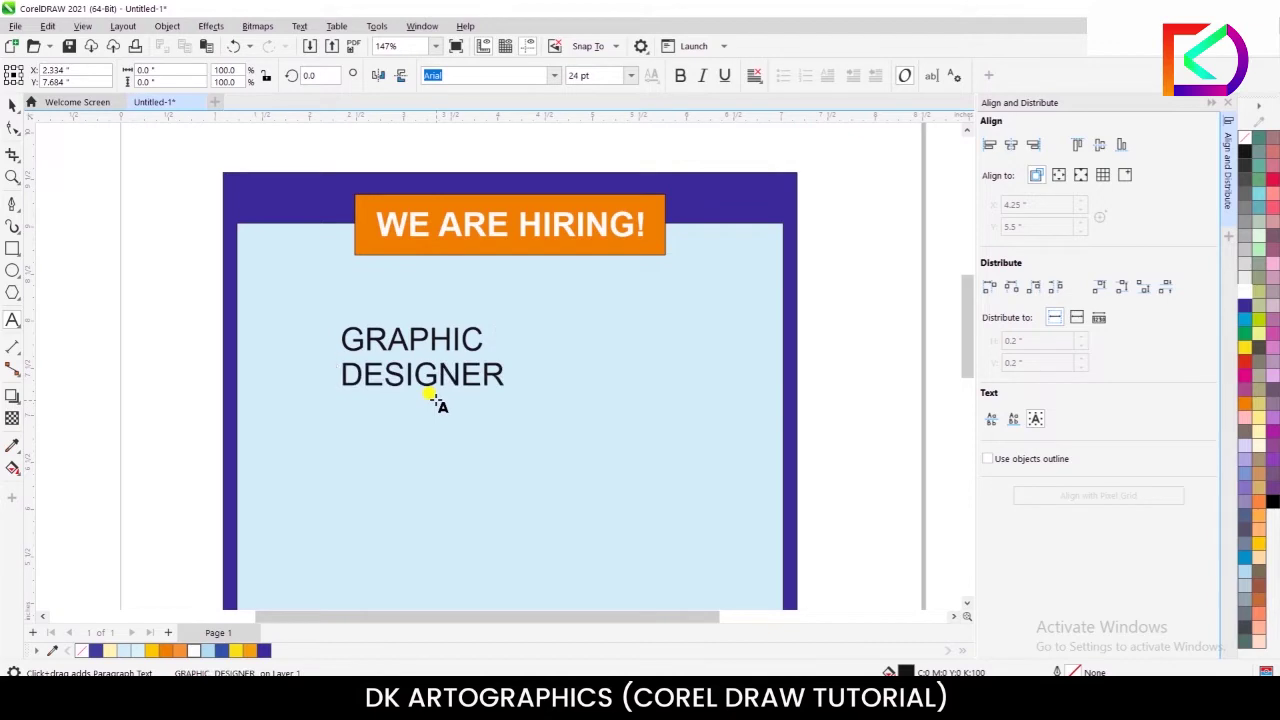
Make the "GRAPHIC DESIGNER" text bold, enlarge it to about 37.8 pt and set its font to Arial Black
{"action": "left_click", "coordinate": [7, 104]}
{"action": "left_click", "coordinate": [9, 110]}
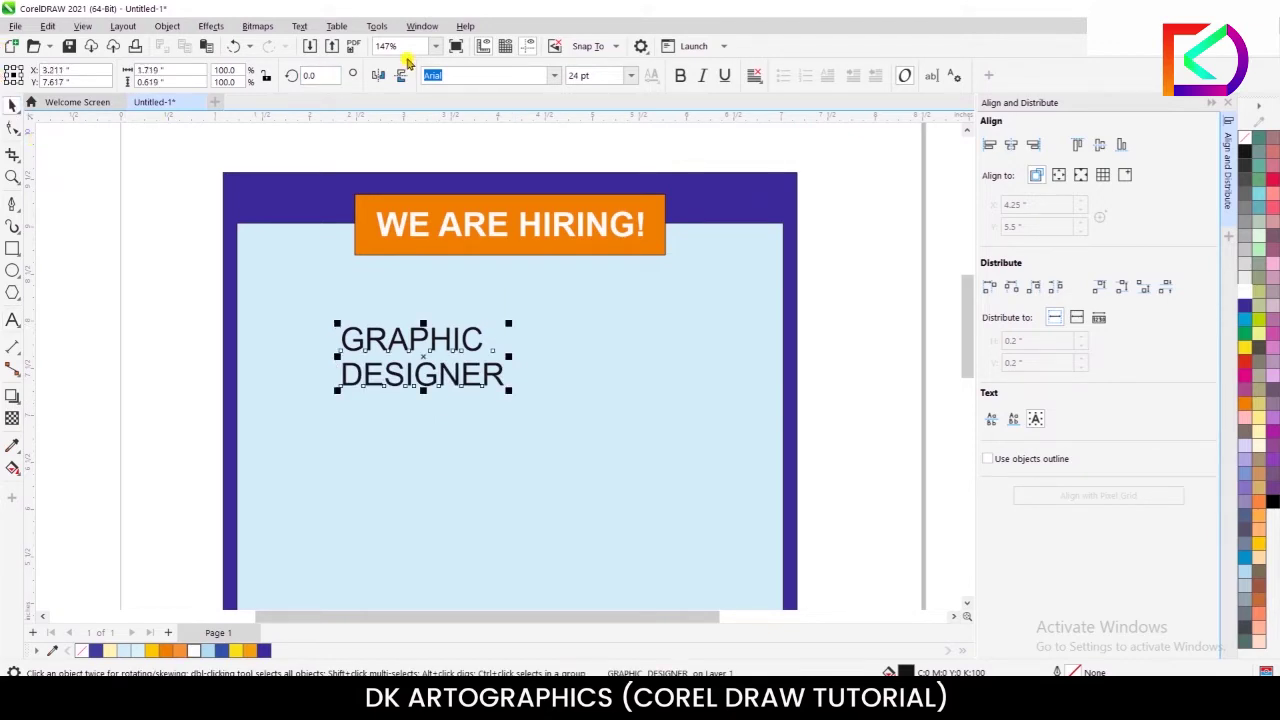
{"action": "left_click", "coordinate": [680, 75]}
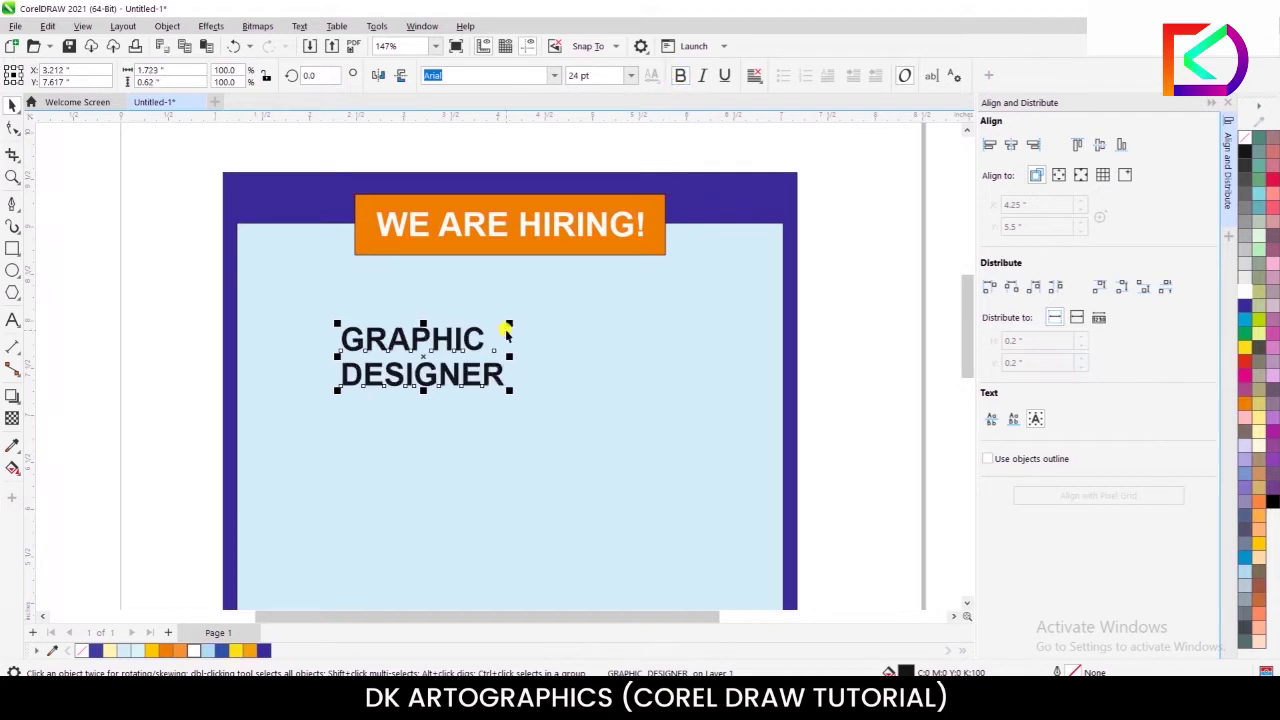
{"action": "left_click_drag", "start_coordinate": [509, 322], "coordinate": [602, 289]}
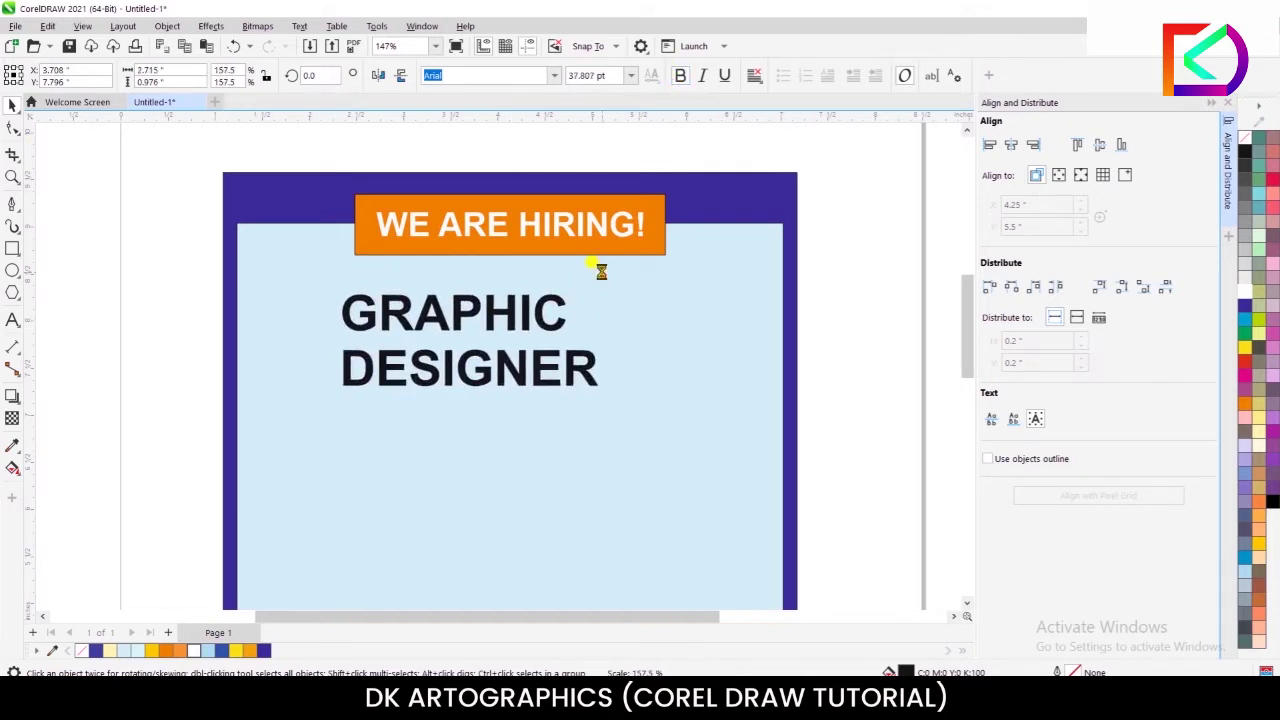
{"action": "left_click", "coordinate": [552, 76]}
{"action": "left_click", "coordinate": [482, 124]}
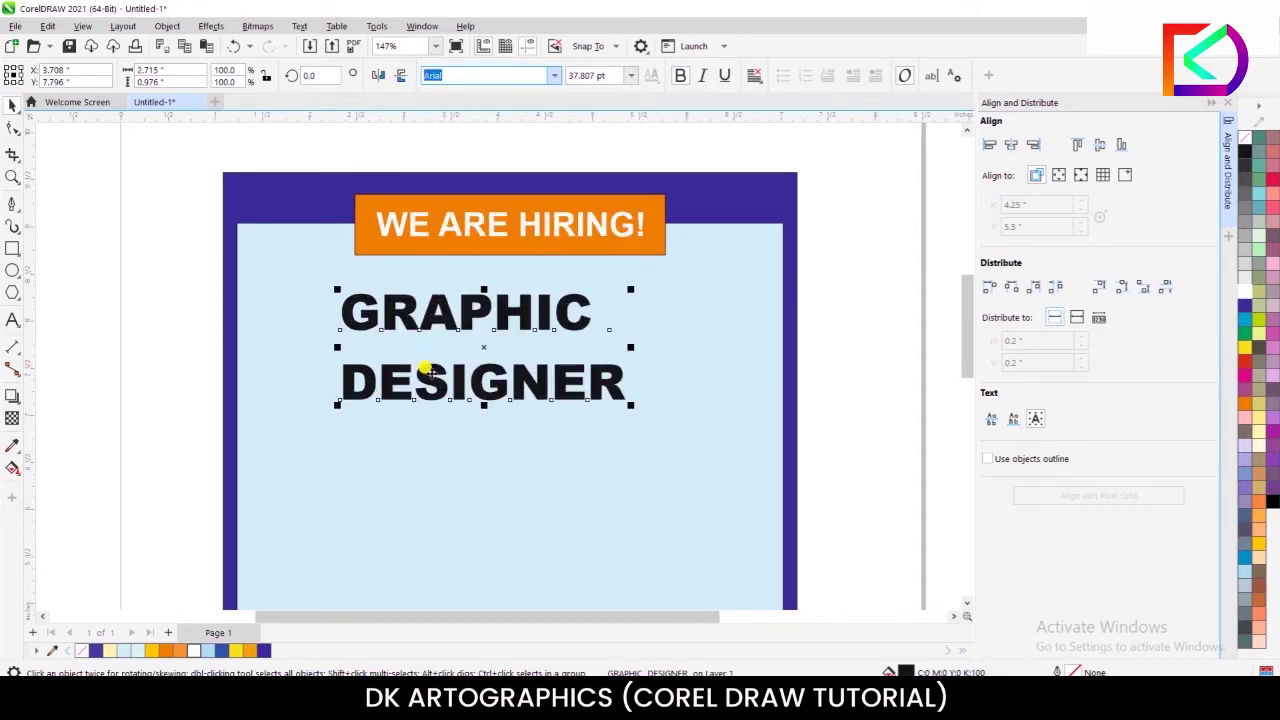
Tighten the line spacing between "GRAPHIC" and "DESIGNER" with the Shape tool
{"action": "left_click", "coordinate": [12, 128]}
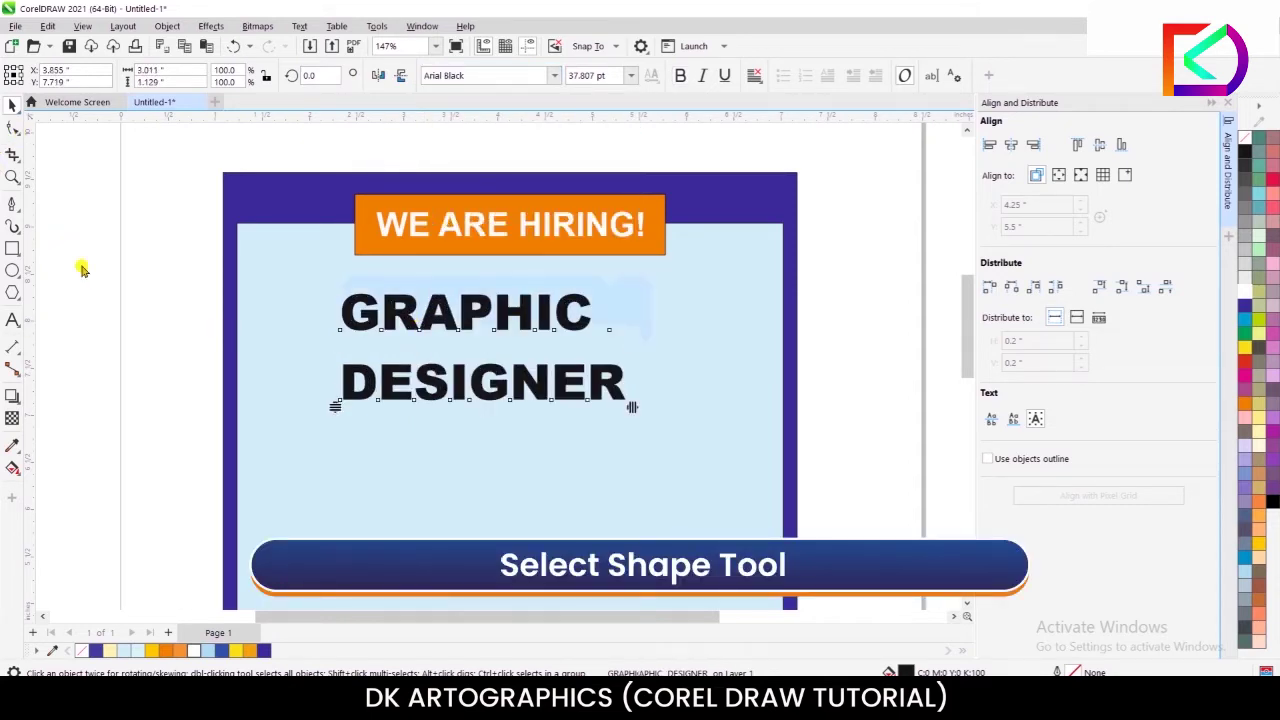
{"action": "left_click_drag", "start_coordinate": [334, 409], "coordinate": [329, 372]}
{"action": "scroll", "coordinate": [255, 183], "scroll_direction": "down", "scroll_amount": 1}
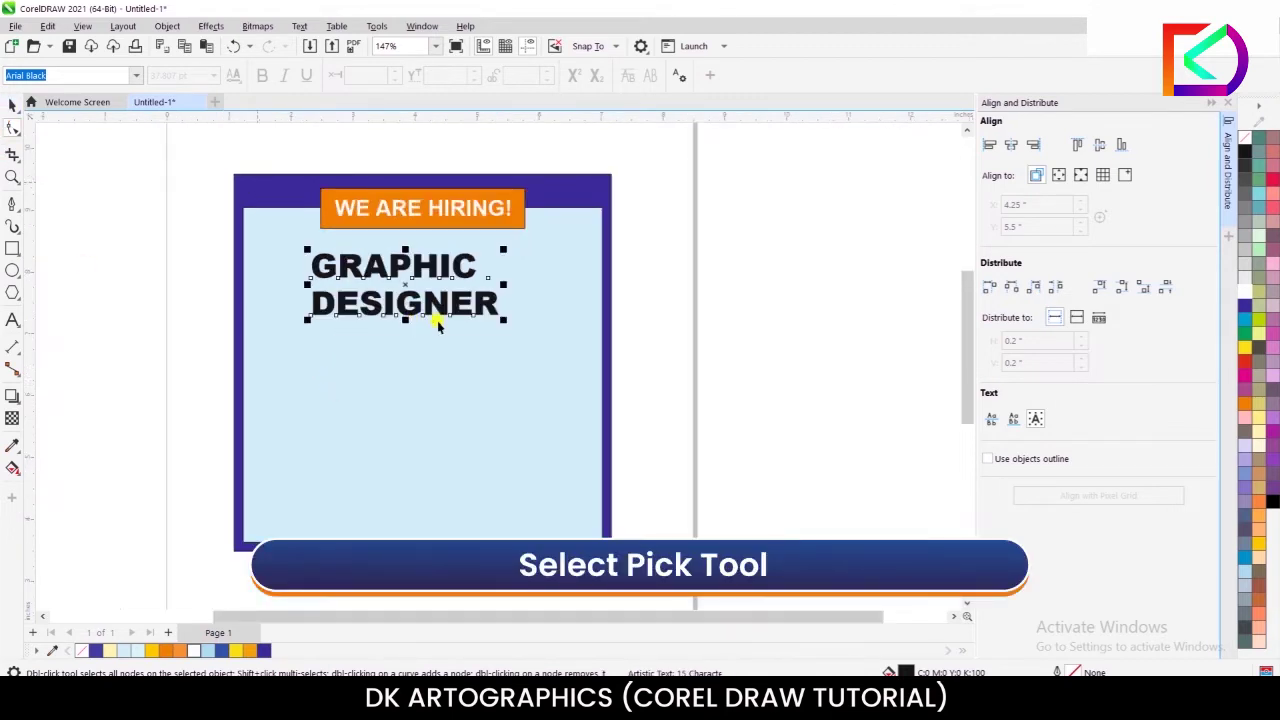
Scale the "GRAPHIC DESIGNER" text up to about 47.5 pt and shift it horizontally towards the panel's left edge
{"action": "key", "text": "space"}
{"action": "left_click_drag", "start_coordinate": [506, 323], "coordinate": [549, 340]}
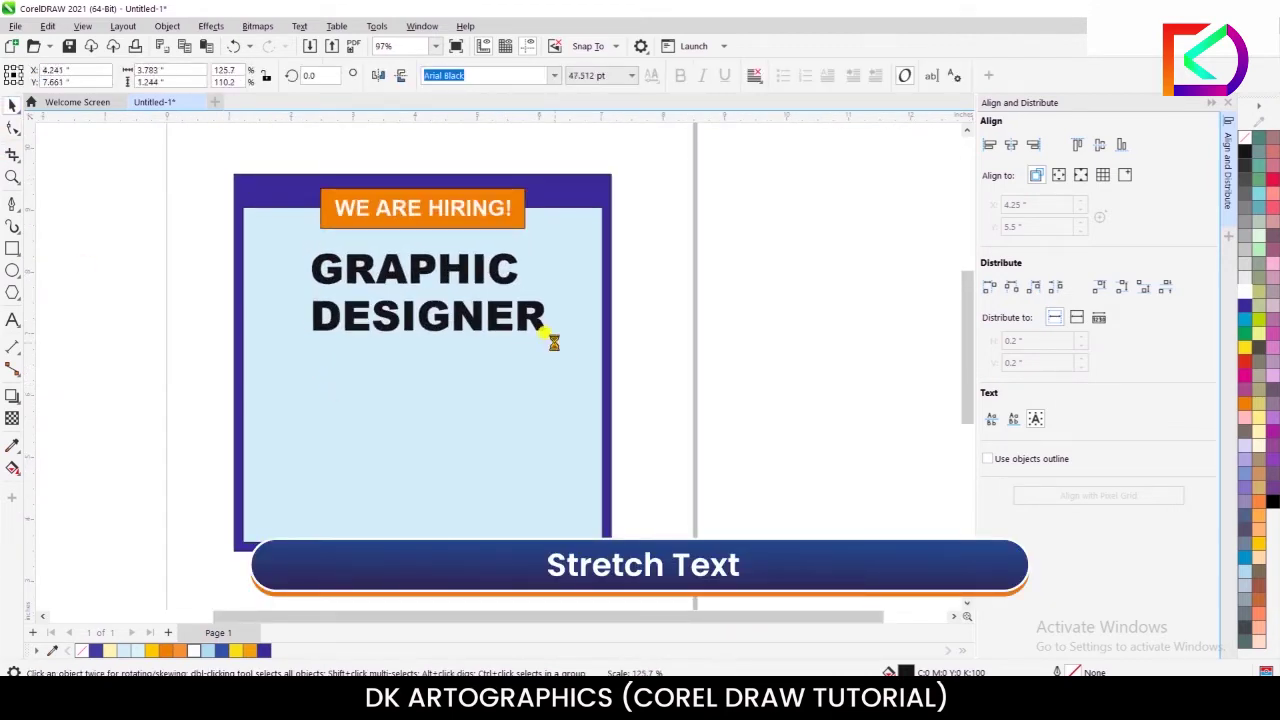
{"action": "left_click_drag", "start_coordinate": [414, 311], "coordinate": [397, 322]}
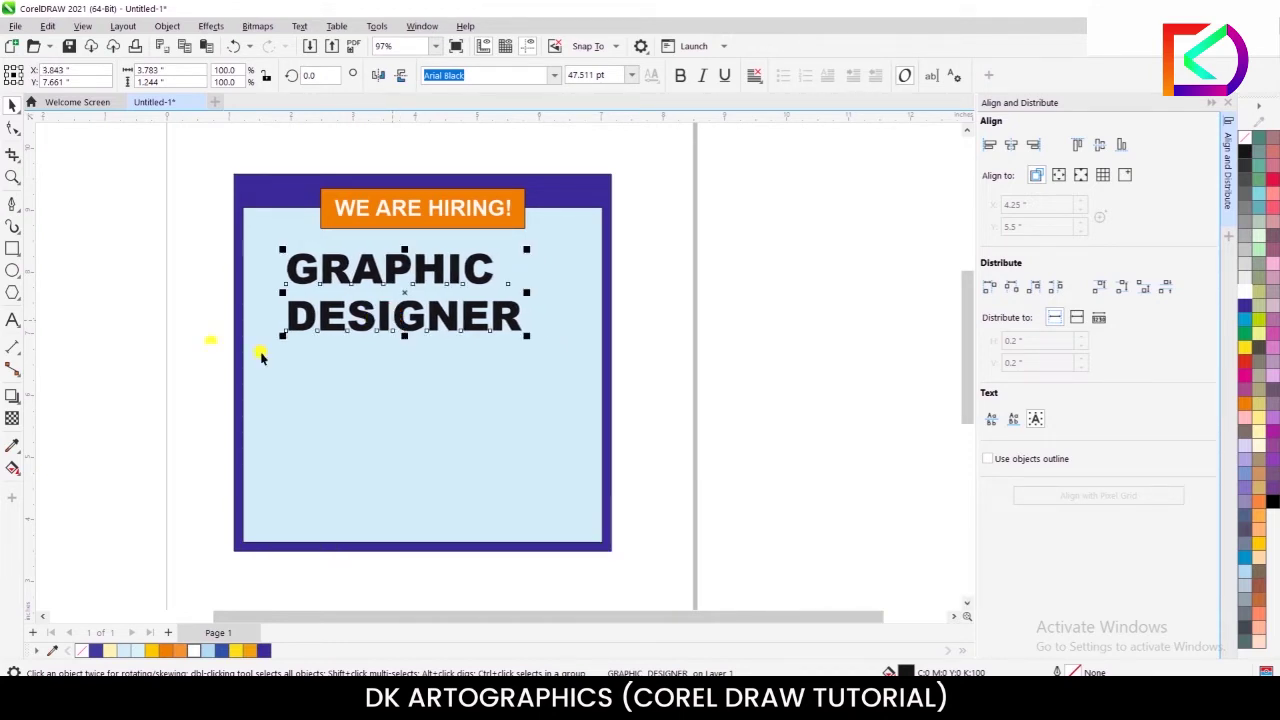
Duplicate the "GRAPHIC DESIGNER" text straight below the original, leaving a gap between the two blocks
{"action": "left_click", "coordinate": [223, 306]}
{"action": "left_click", "coordinate": [365, 320]}
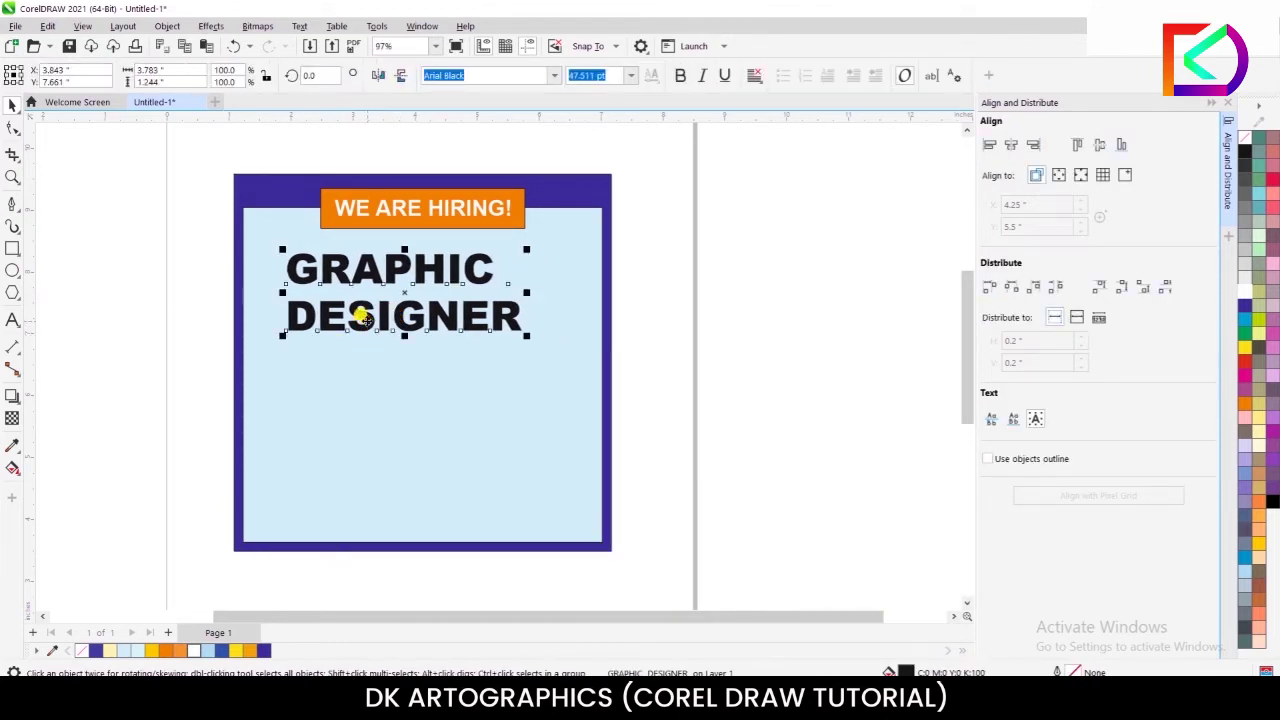
{"action": "left_click_drag", "start_coordinate": [360, 312], "coordinate": [366, 409]}
{"action": "right_click", "coordinate": [366, 409]}
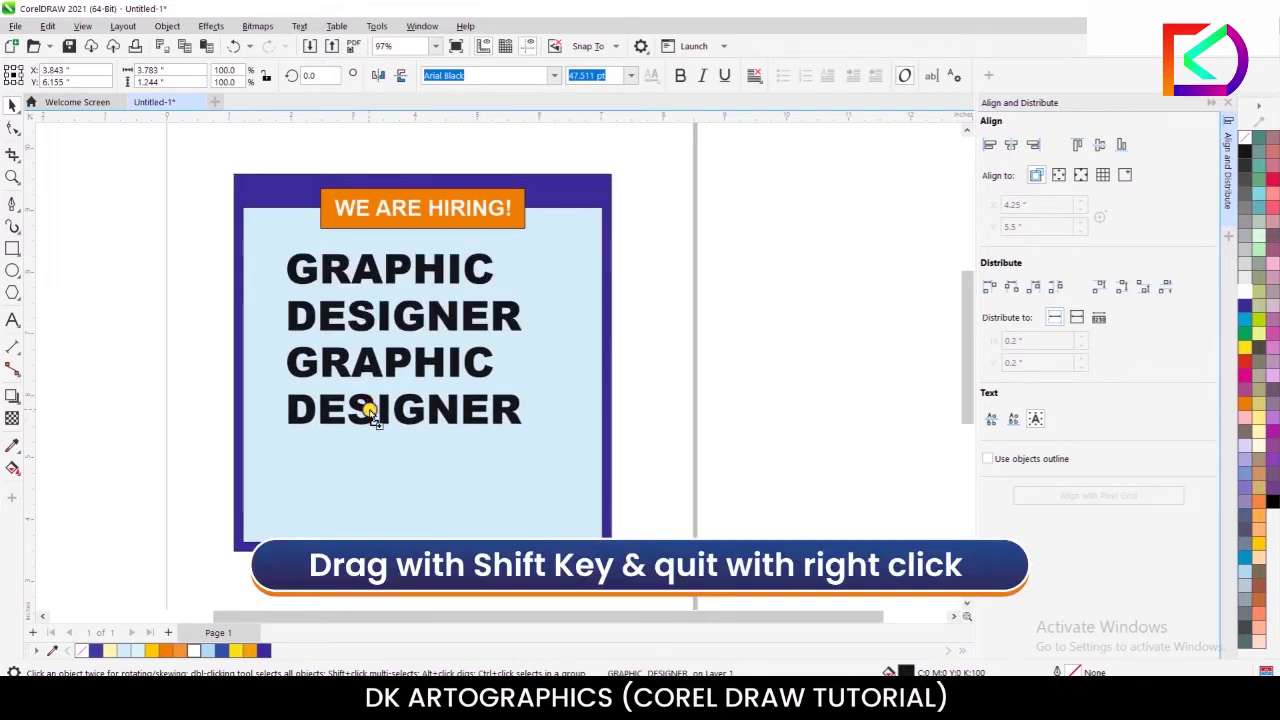
{"action": "left_click_drag", "start_coordinate": [358, 366], "coordinate": [363, 396]}
Replace the word "GRAPHIC" in the lower text copy with "VIDEO"
{"action": "double_click", "coordinate": [363, 398]}
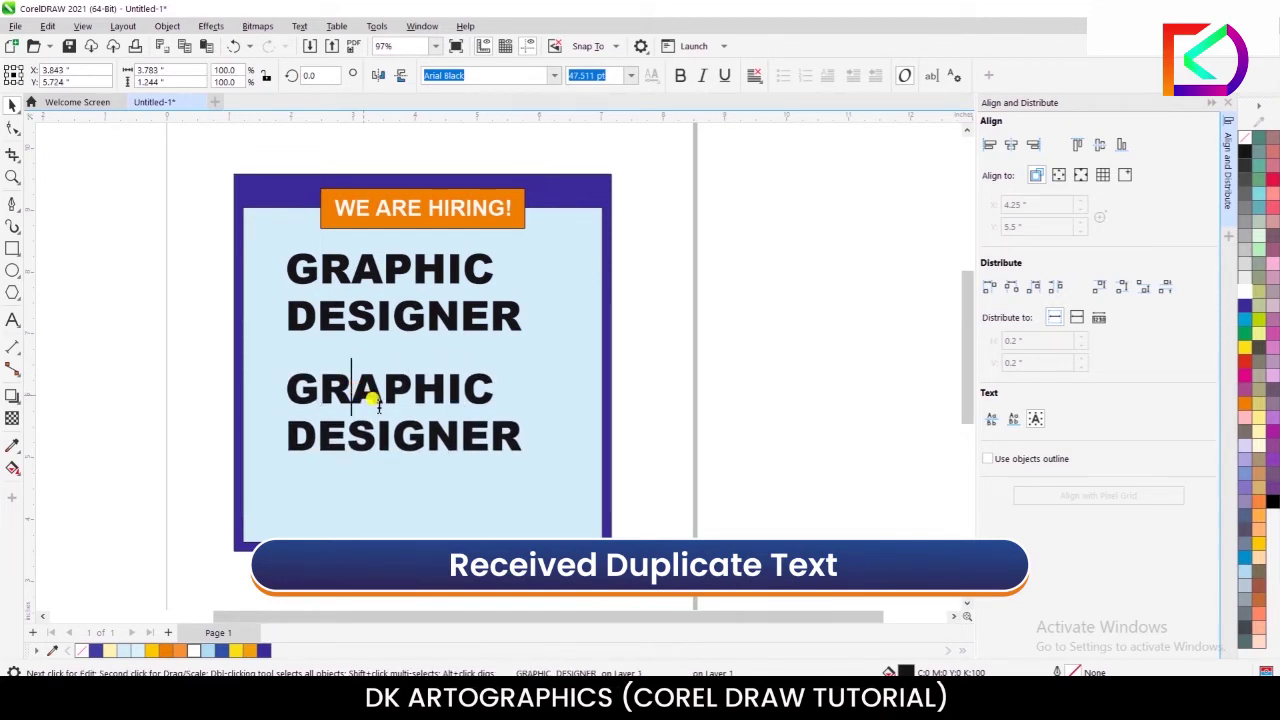
{"action": "left_click", "coordinate": [491, 383]}
{"action": "key", "text": "Delete"}
{"action": "key", "text": "Delete"}
{"action": "key", "text": "Delete"}
{"action": "key", "text": "Delete"}
{"action": "key", "text": "Delete"}
{"action": "key", "text": "Delete"}
{"action": "key", "text": "Delete"}
{"action": "key", "text": "Delete"}
{"action": "key", "text": "Delete"}
{"action": "left_click_drag", "start_coordinate": [491, 383], "coordinate": [284, 395]}
{"action": "key", "text": "ctrl+z"}
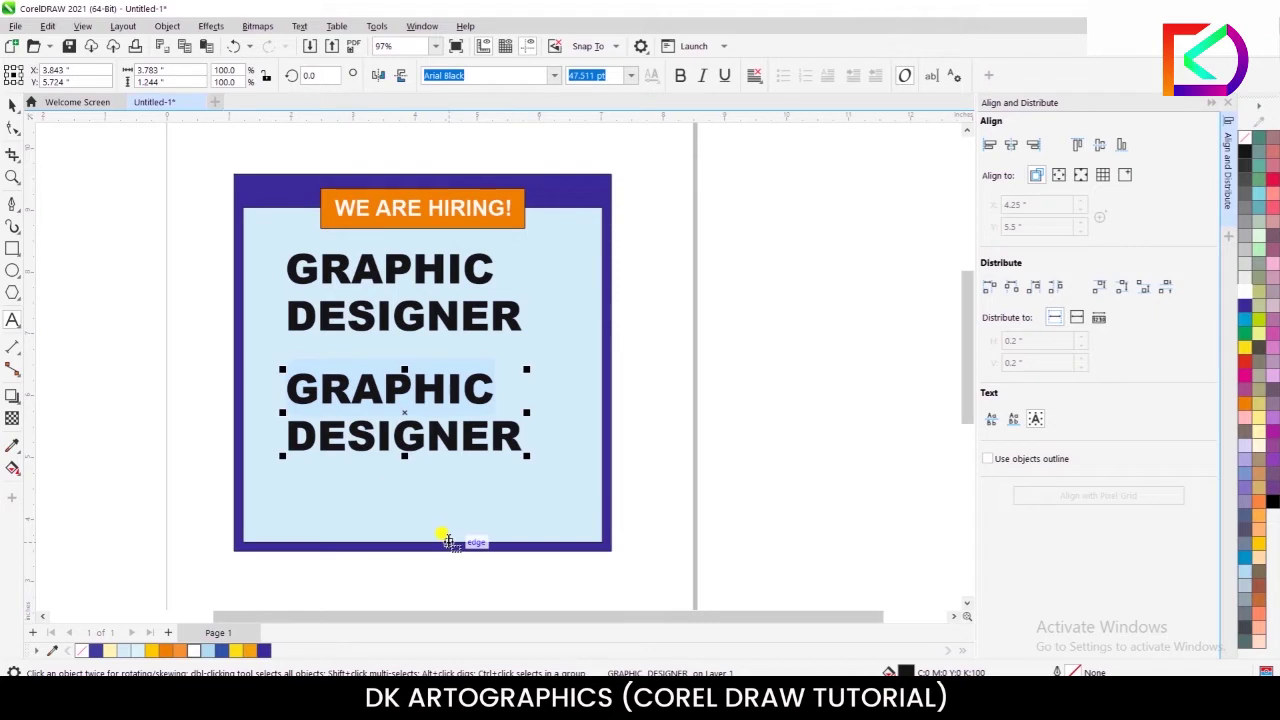
{"action": "type", "text": "VIDEO"}
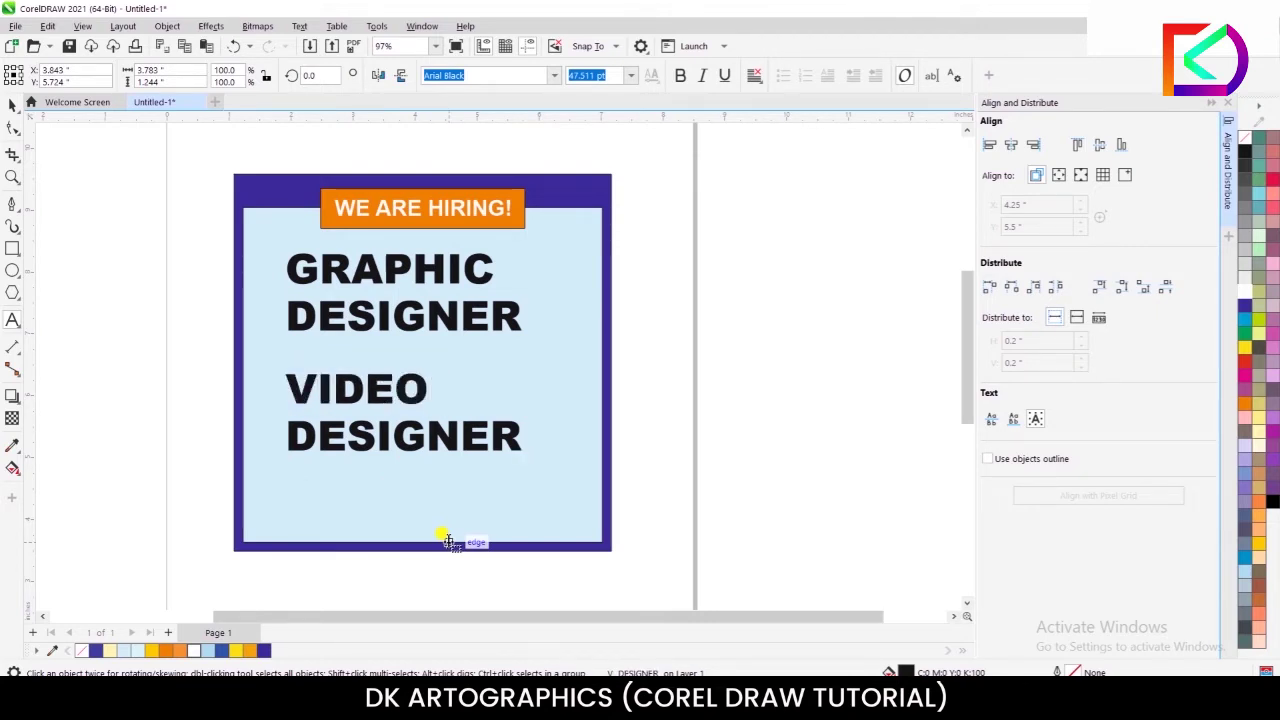
Replace "DESIGNER" with "EDITOR" on the second line of the lower text block
{"action": "key", "text": "Return"}
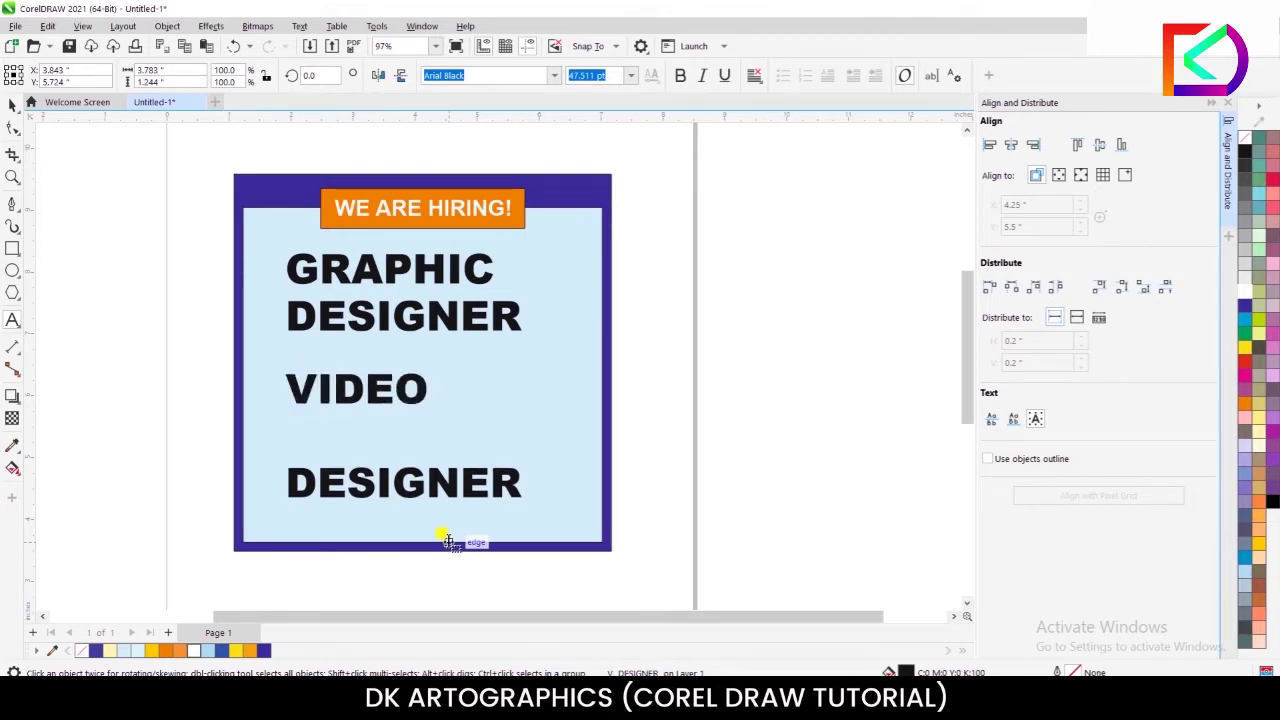
{"action": "type", "text": "EDITOR"}
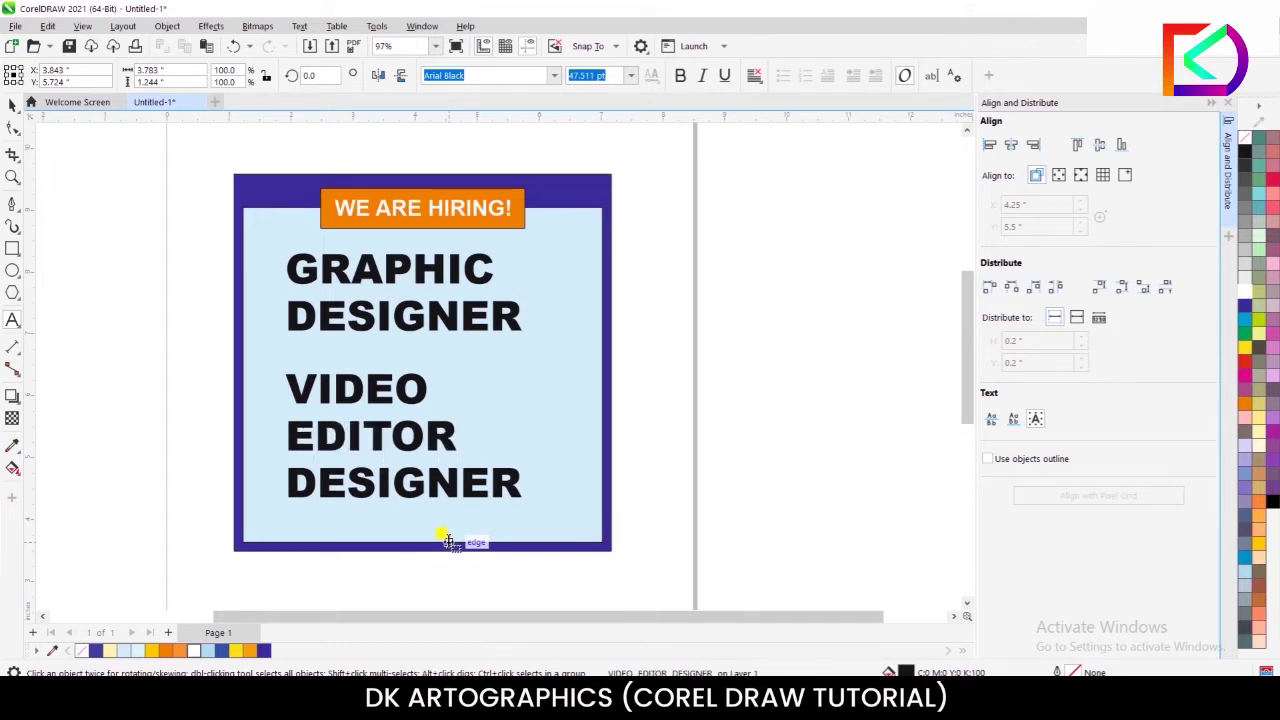
{"action": "key", "text": "Delete"}
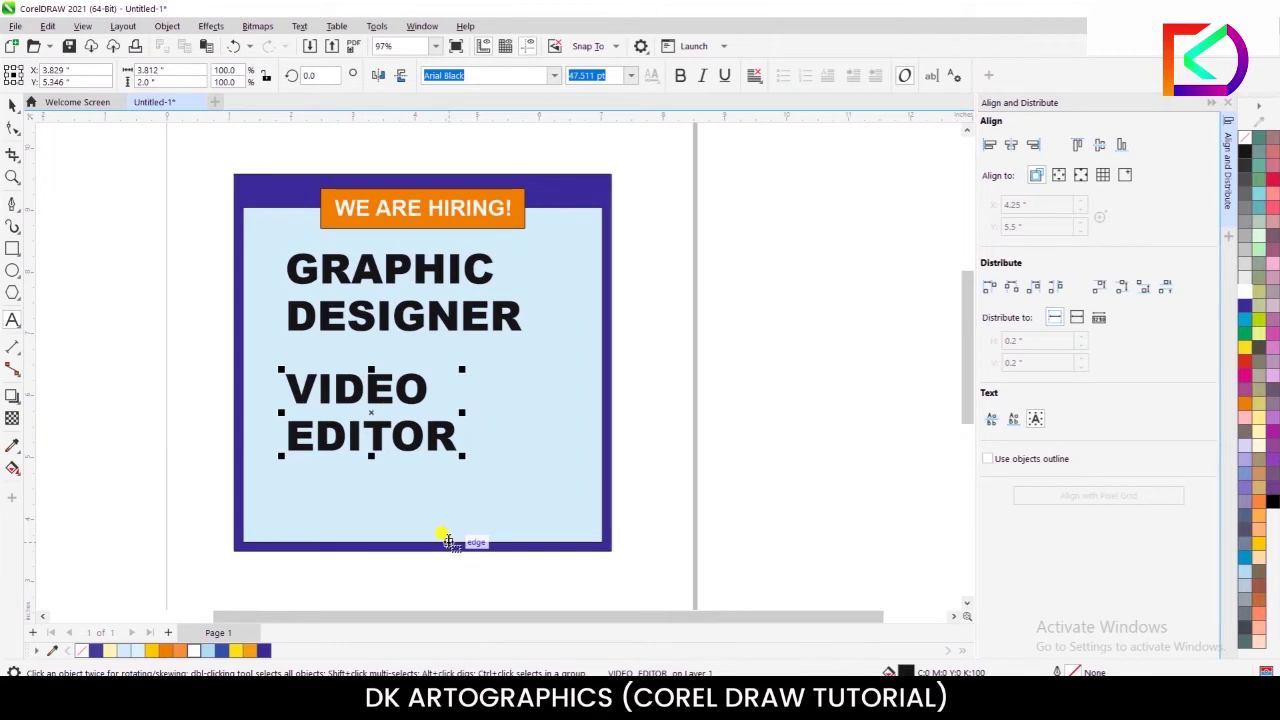
{"action": "key", "text": "Escape"}
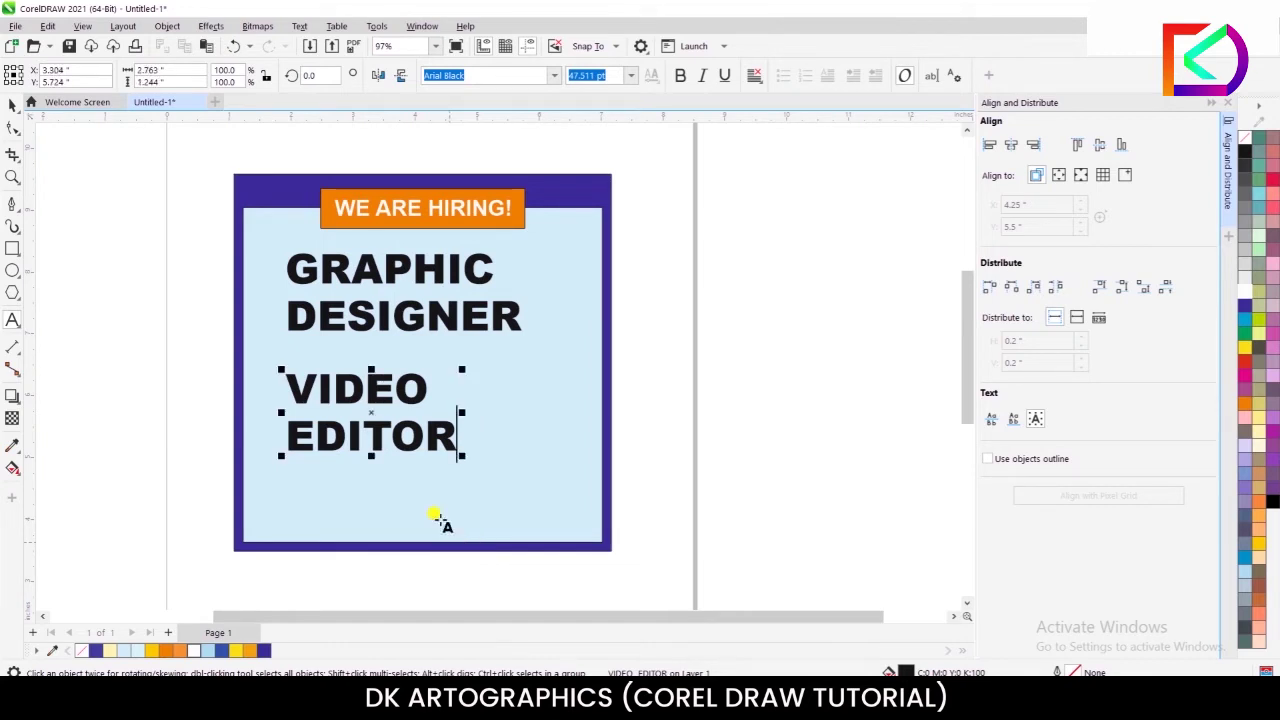
Move the "VIDEO EDITOR" text slightly closer to "GRAPHIC DESIGNER" and align the left edges of both text blocks
{"action": "scroll", "coordinate": [257, 429], "scroll_direction": "up", "scroll_amount": 2}
{"action": "scroll", "coordinate": [270, 425], "scroll_direction": "down", "scroll_amount": 2}
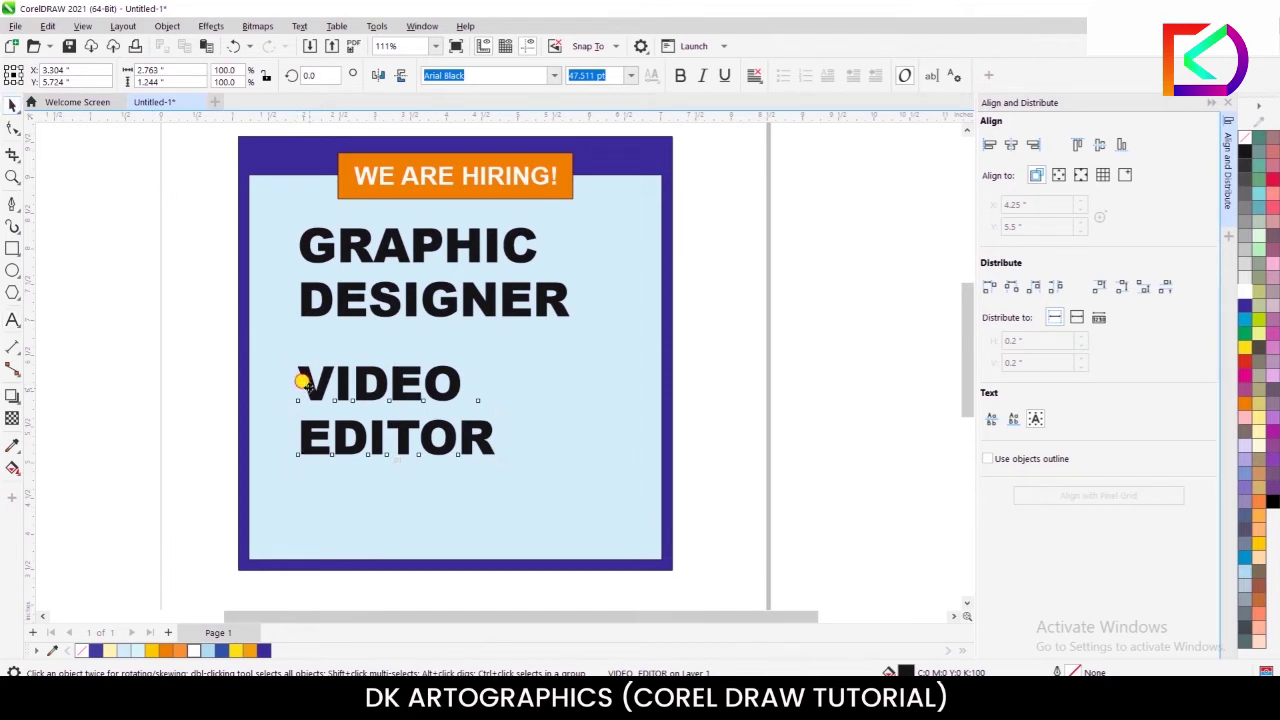
{"action": "left_click_drag", "start_coordinate": [300, 379], "coordinate": [306, 366]}
{"action": "left_click", "coordinate": [156, 340]}
{"action": "left_click_drag", "start_coordinate": [188, 210], "coordinate": [609, 471]}
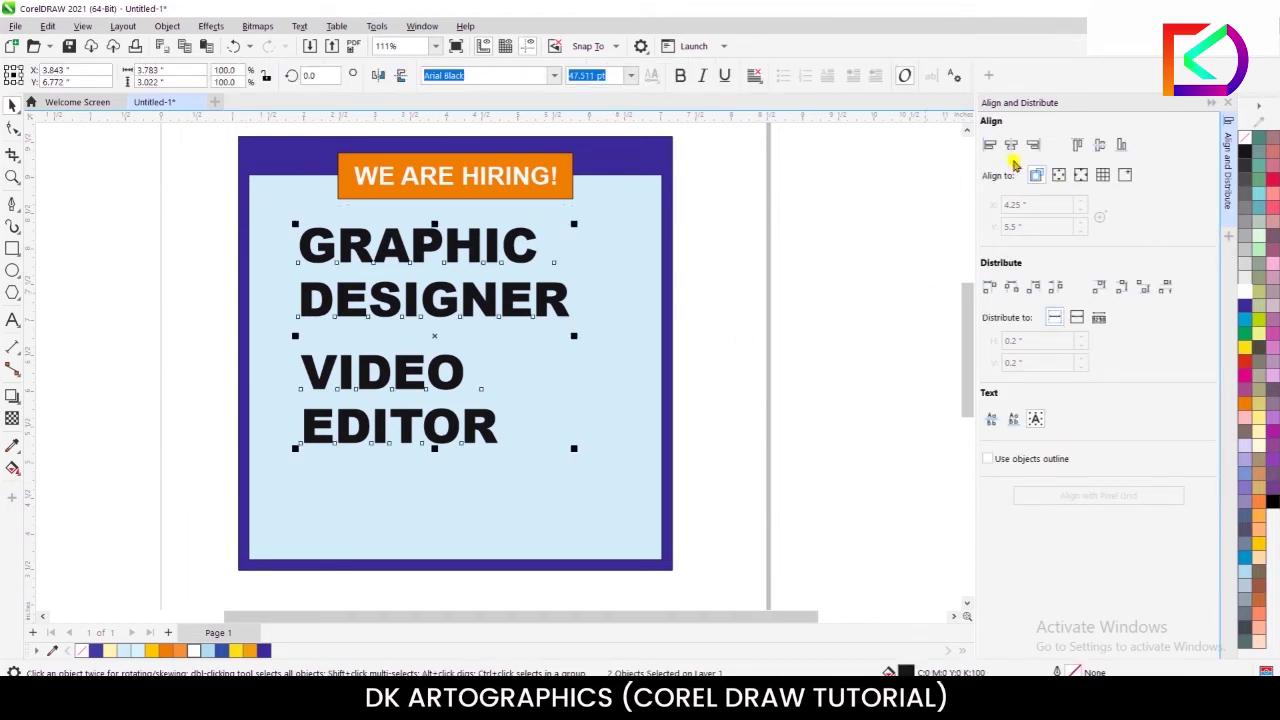
{"action": "left_click", "coordinate": [168, 340]}
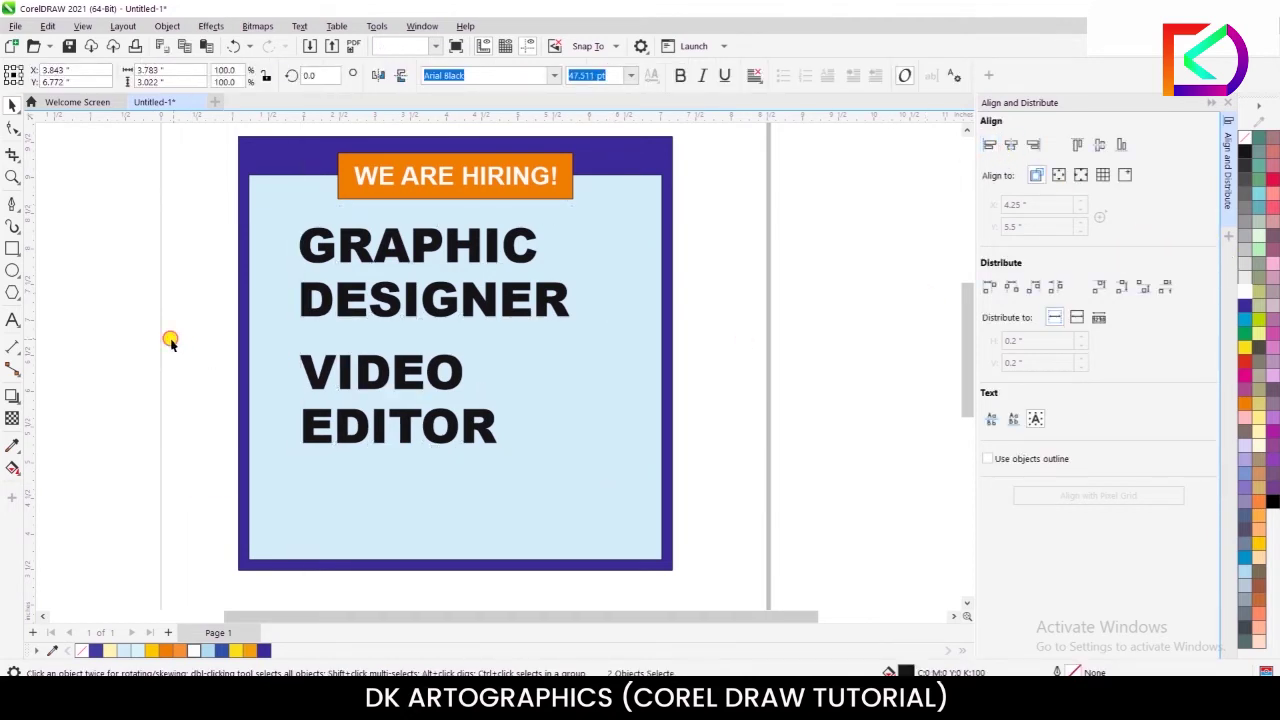
Draw a circle about 0.17 in across on the pale blue panel, to the left of "GRAPHIC"
{"action": "left_click", "coordinate": [12, 270]}
{"action": "scroll", "coordinate": [225, 237], "scroll_direction": "up", "scroll_amount": 4}
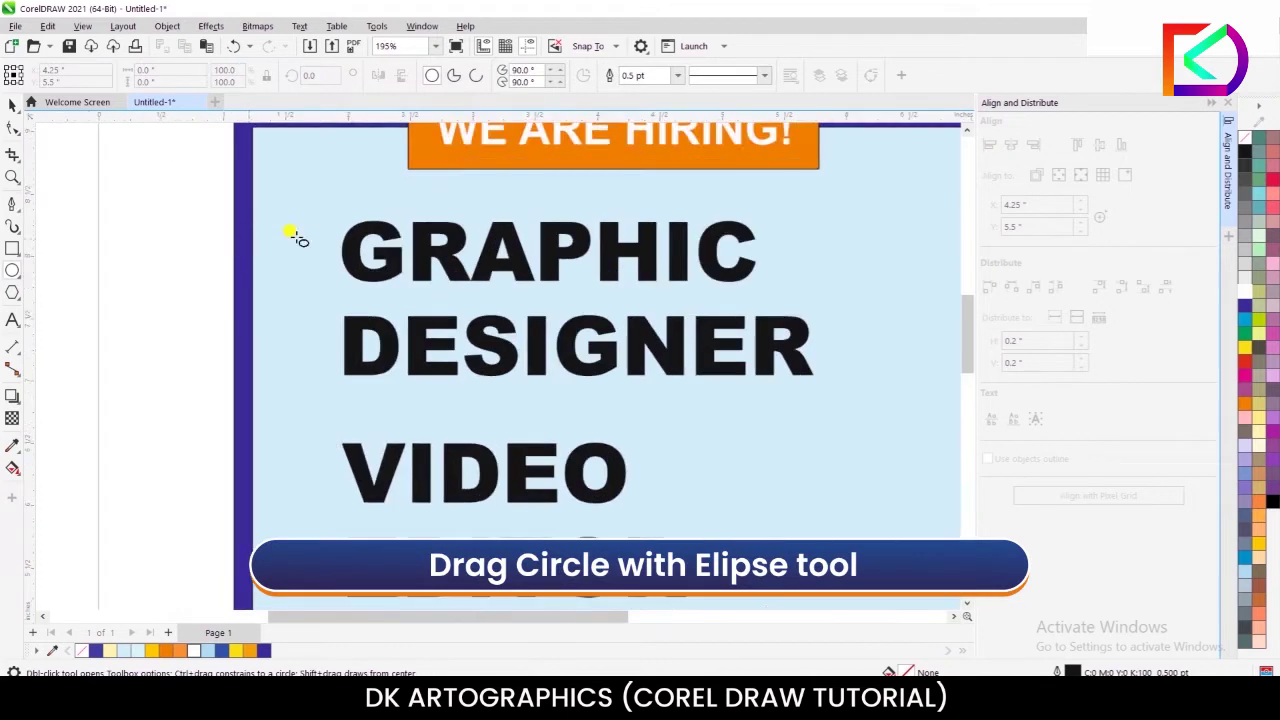
{"action": "left_click_drag", "start_coordinate": [247, 231], "coordinate": [270, 252]}
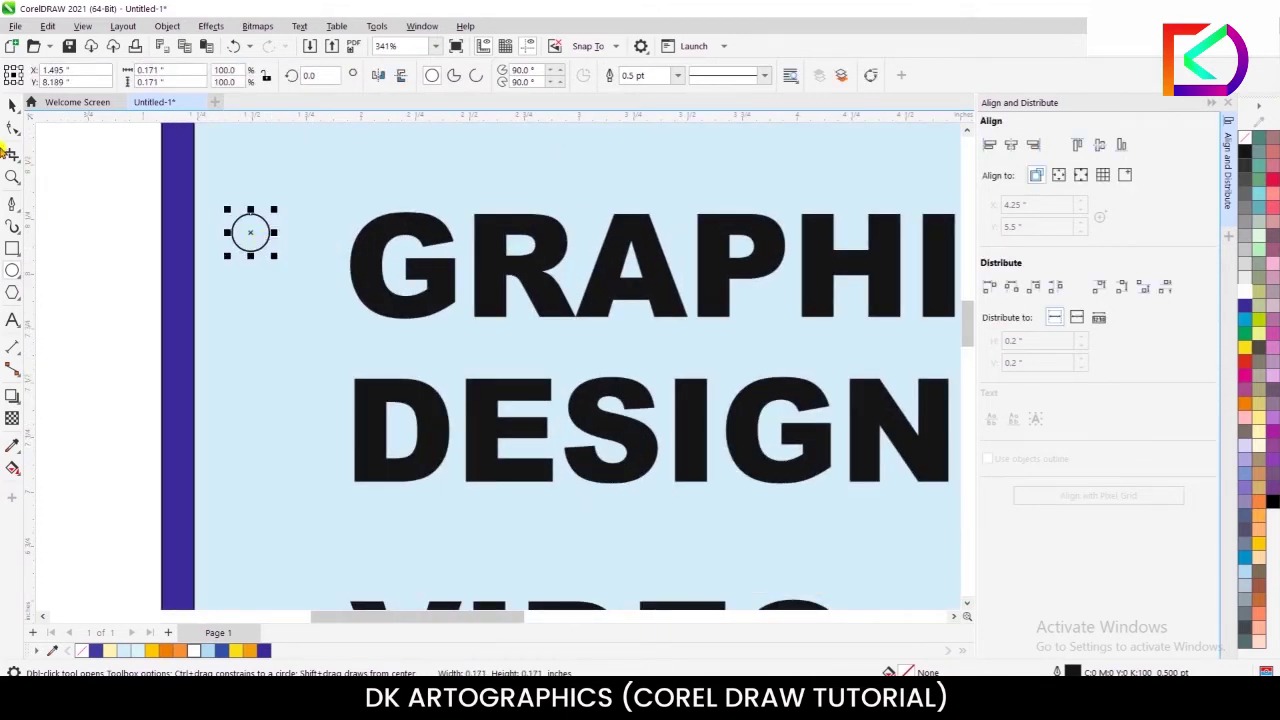
Move the circle slightly down towards "GRAPHIC" and shrink it to about 0.14 in across
{"action": "left_click", "coordinate": [10, 104]}
{"action": "left_click_drag", "start_coordinate": [249, 227], "coordinate": [260, 243]}
{"action": "scroll", "coordinate": [255, 242], "scroll_direction": "up", "scroll_amount": 2}
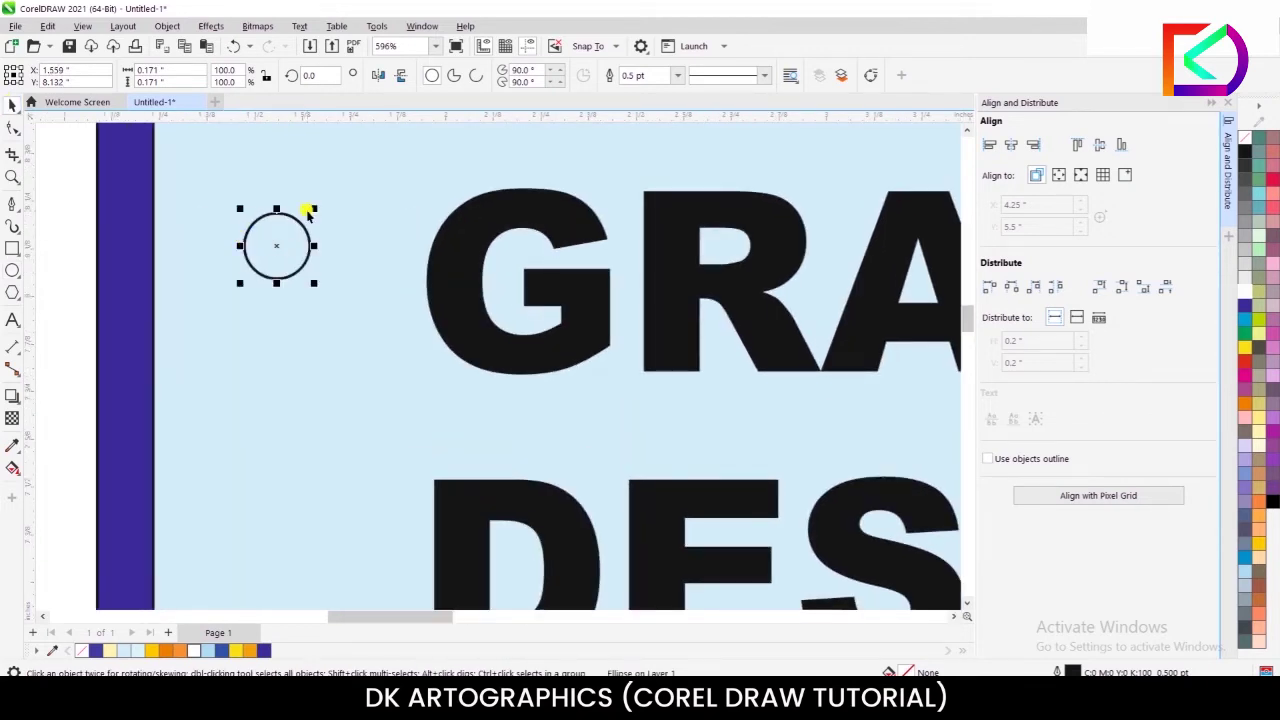
{"action": "scroll", "coordinate": [312, 270], "scroll_direction": "down", "scroll_amount": 3}
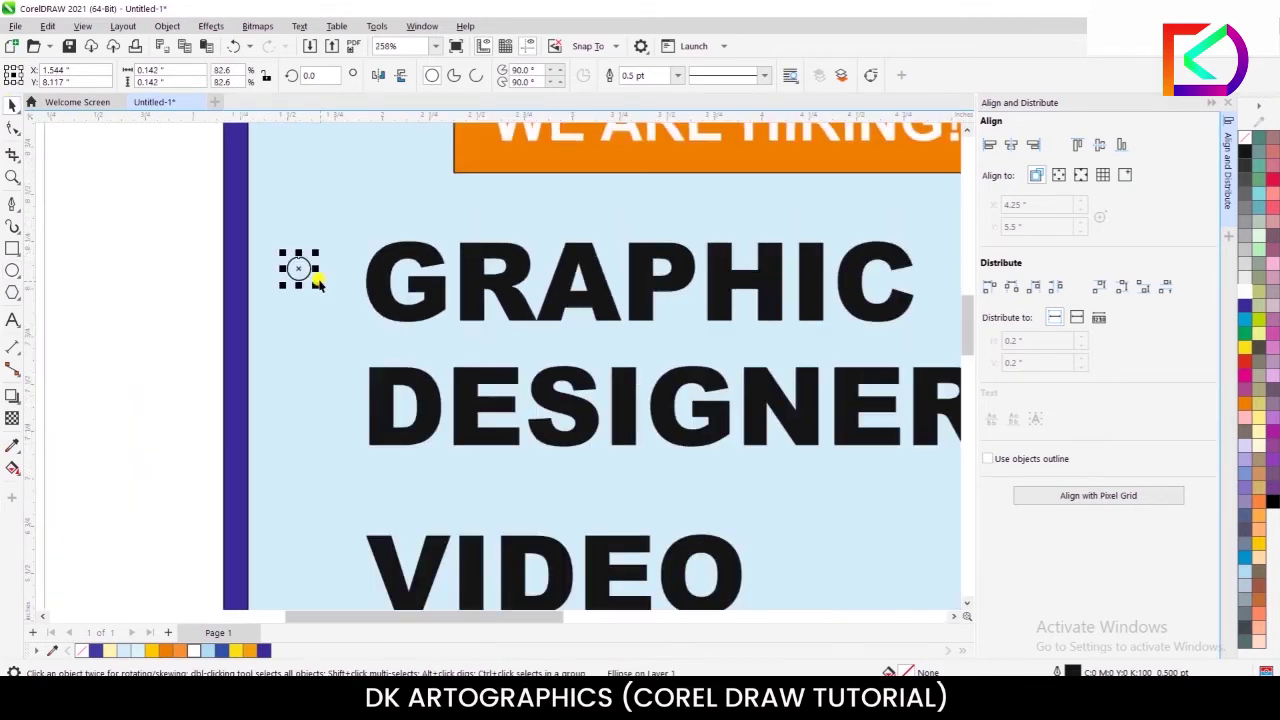
Fill the small circle with the same orange as the title banner and set its outline to None
{"action": "left_click", "coordinate": [1244, 404]}
{"action": "left_click", "coordinate": [12, 446]}
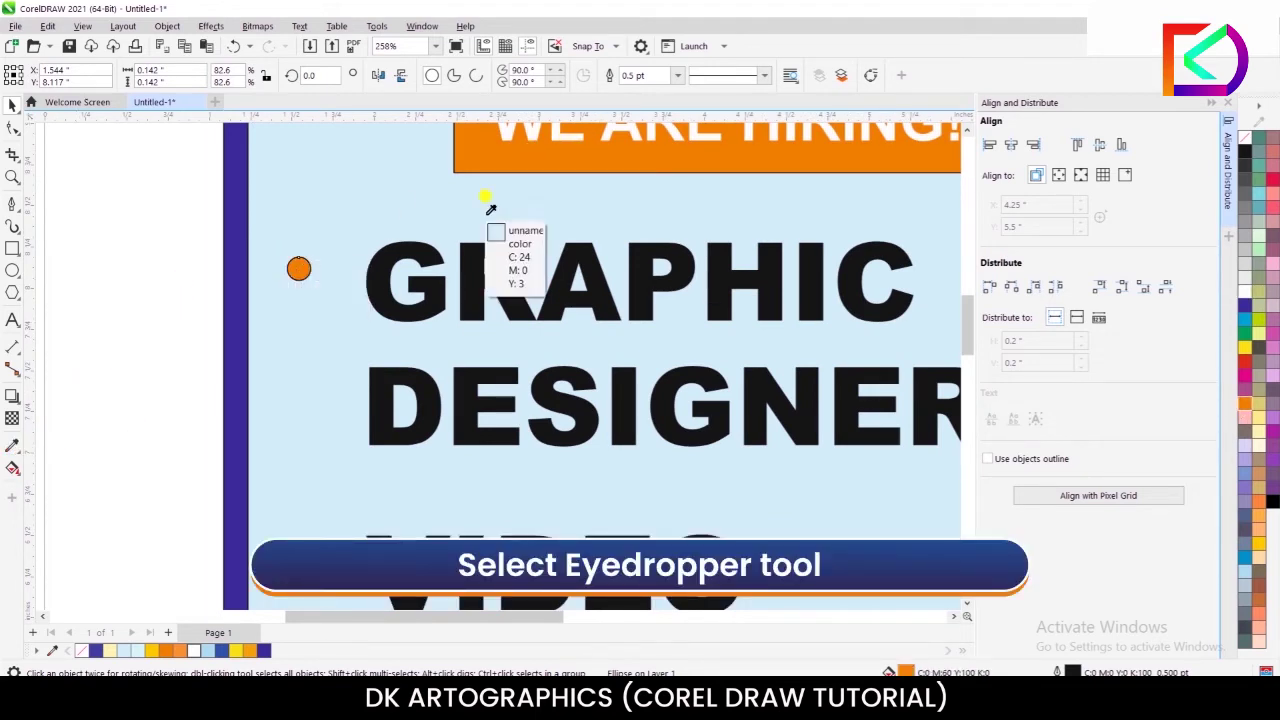
{"action": "left_click", "coordinate": [482, 150]}
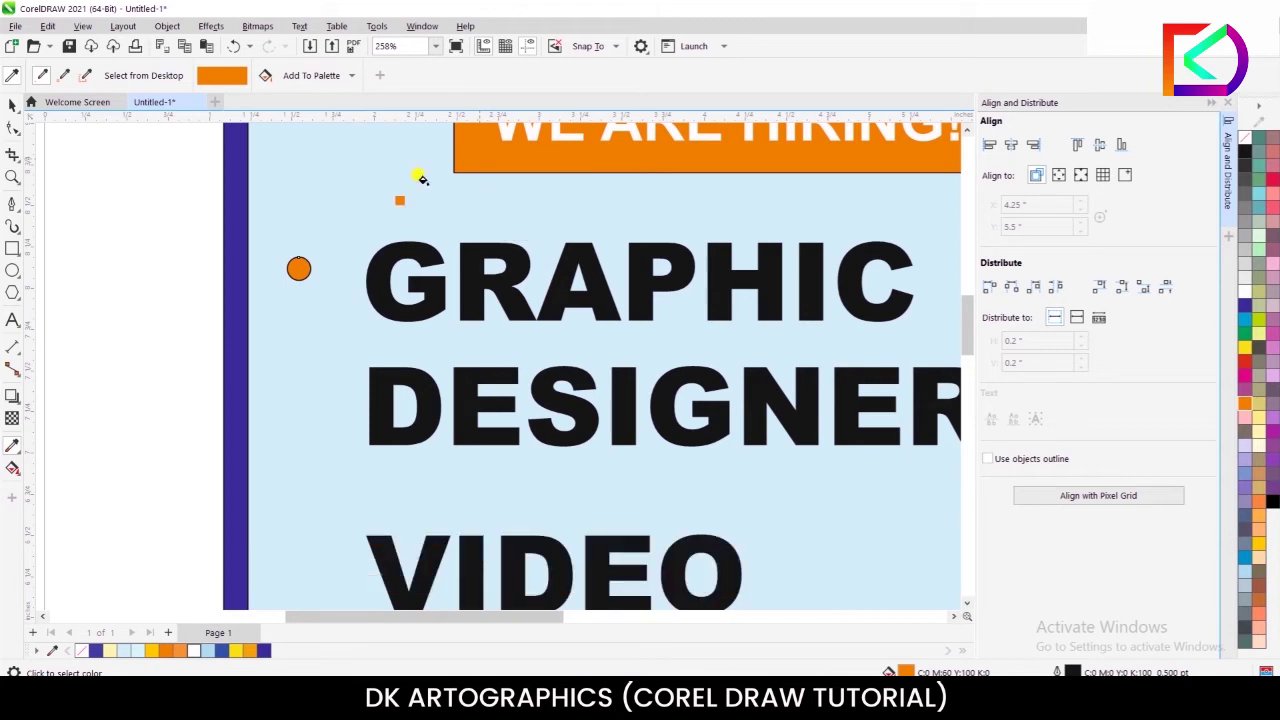
{"action": "scroll", "coordinate": [300, 271], "scroll_direction": "up", "scroll_amount": 3}
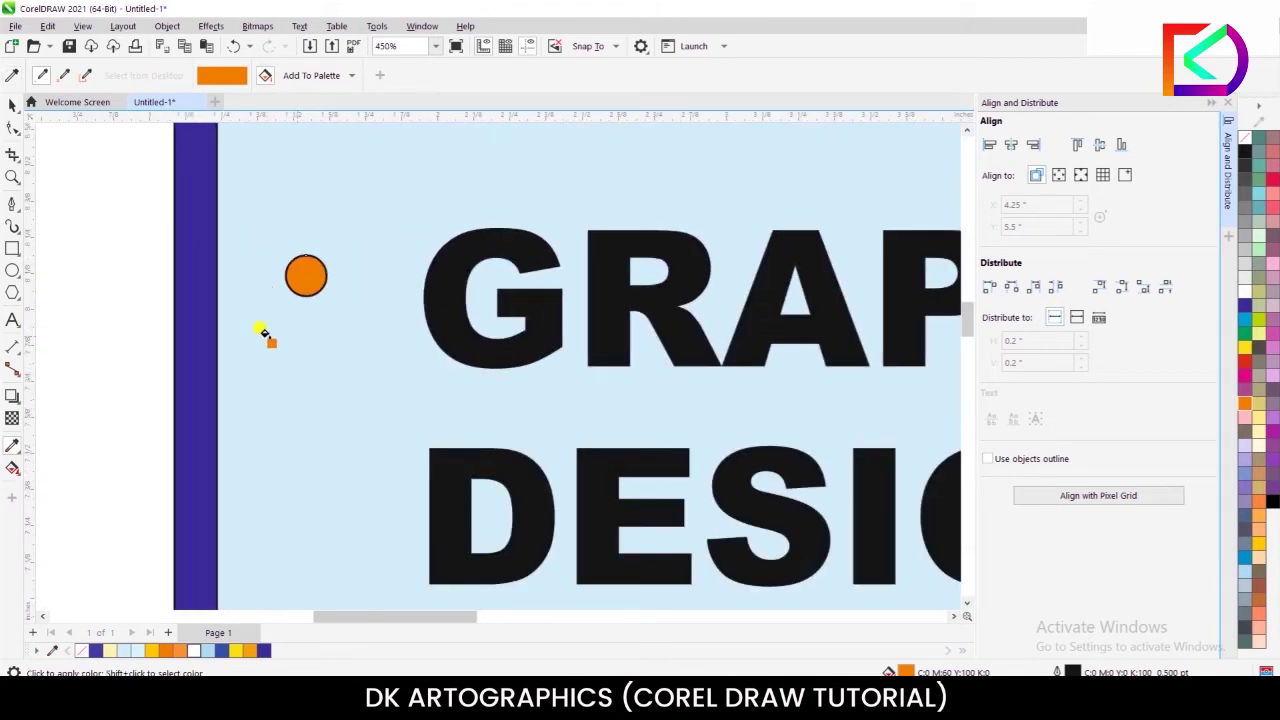
{"action": "left_click", "coordinate": [12, 106]}
{"action": "scroll", "coordinate": [196, 196], "scroll_direction": "down", "scroll_amount": 3}
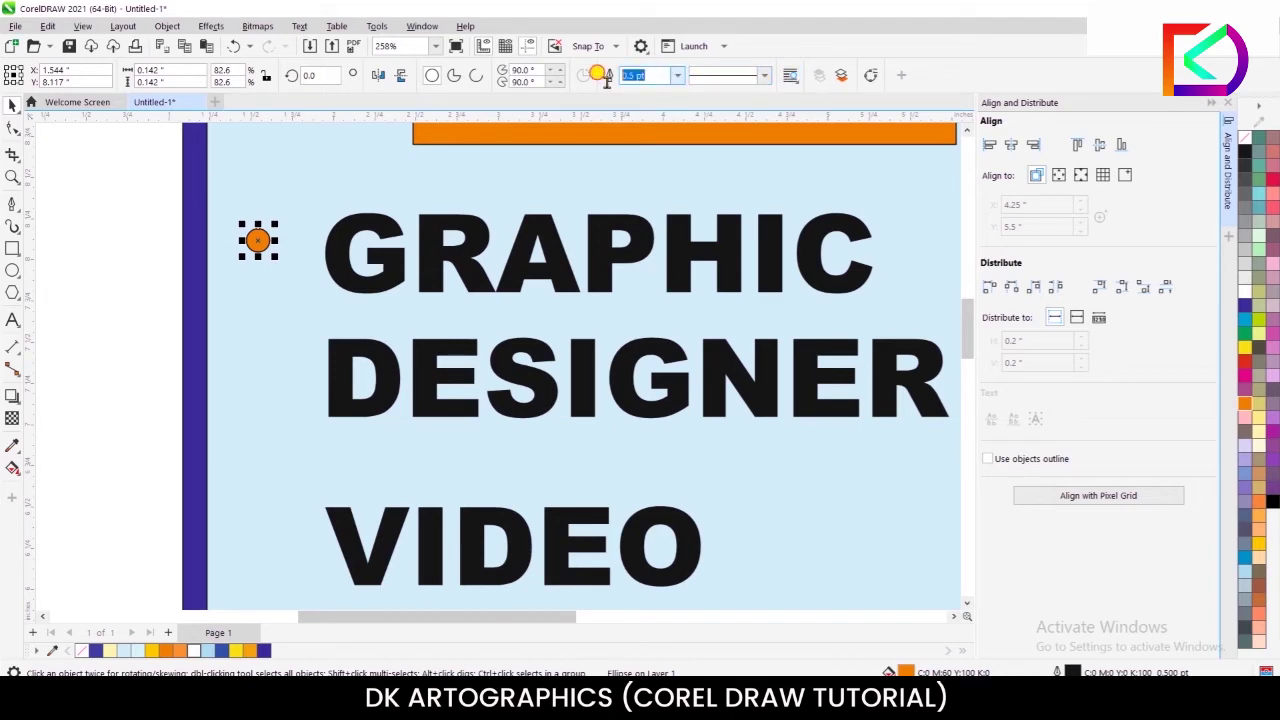
{"action": "key", "text": "Return"}
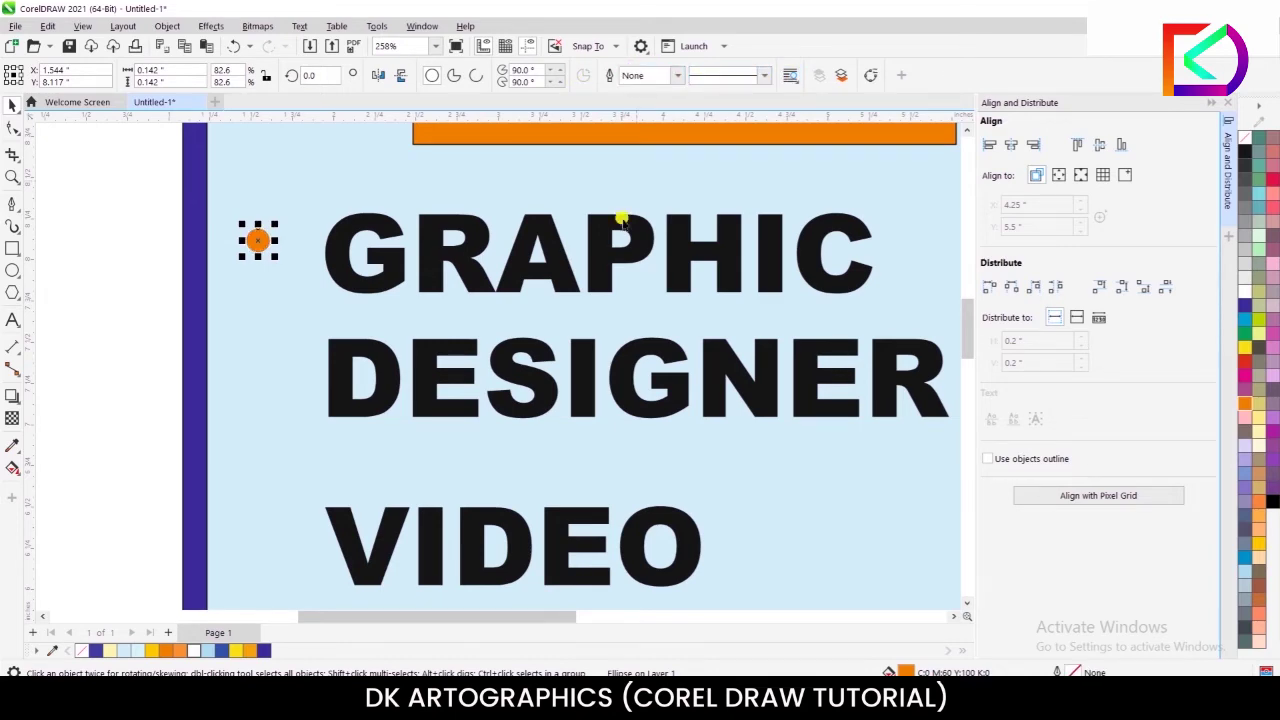
Duplicate the orange bullet circle straight down so that the copy sits beside "VIDEO"
{"action": "scroll", "coordinate": [420, 280], "scroll_direction": "down", "scroll_amount": 2}
{"action": "scroll", "coordinate": [316, 252], "scroll_direction": "up", "scroll_amount": 3}
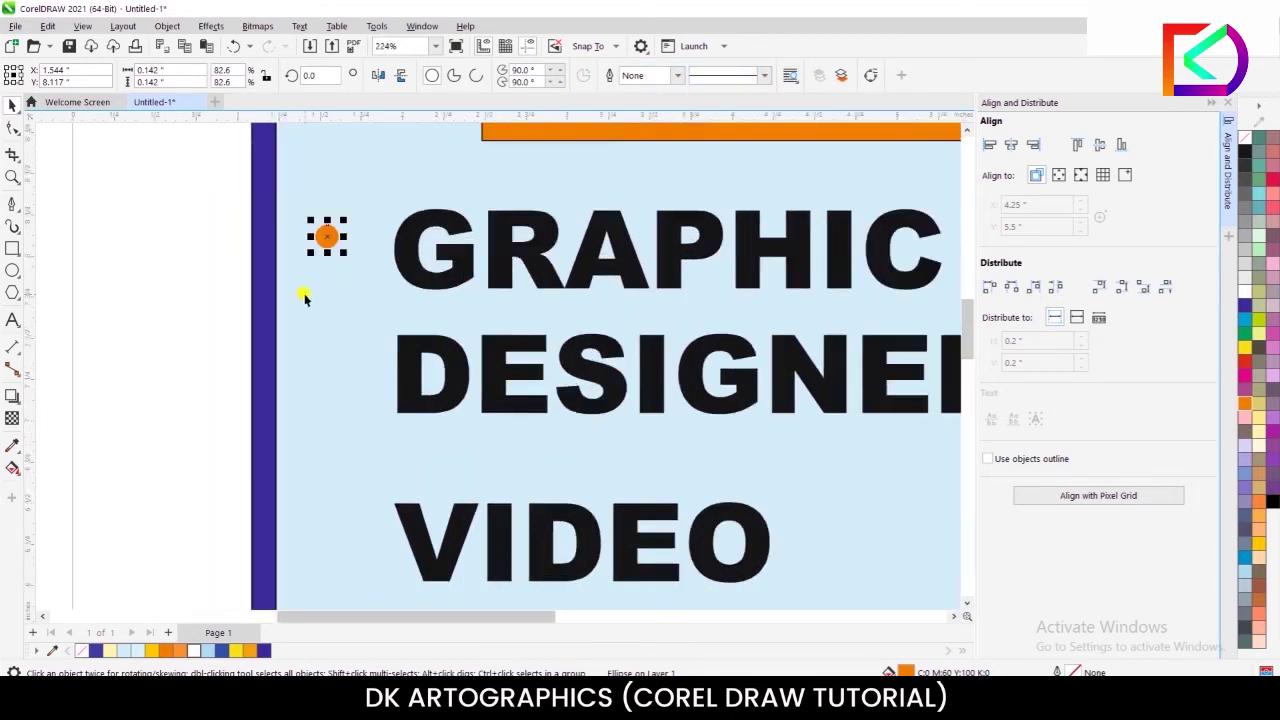
{"action": "left_click_drag", "start_coordinate": [326, 225], "coordinate": [332, 553]}
{"action": "scroll", "coordinate": [340, 470], "scroll_direction": "down", "scroll_amount": 6}
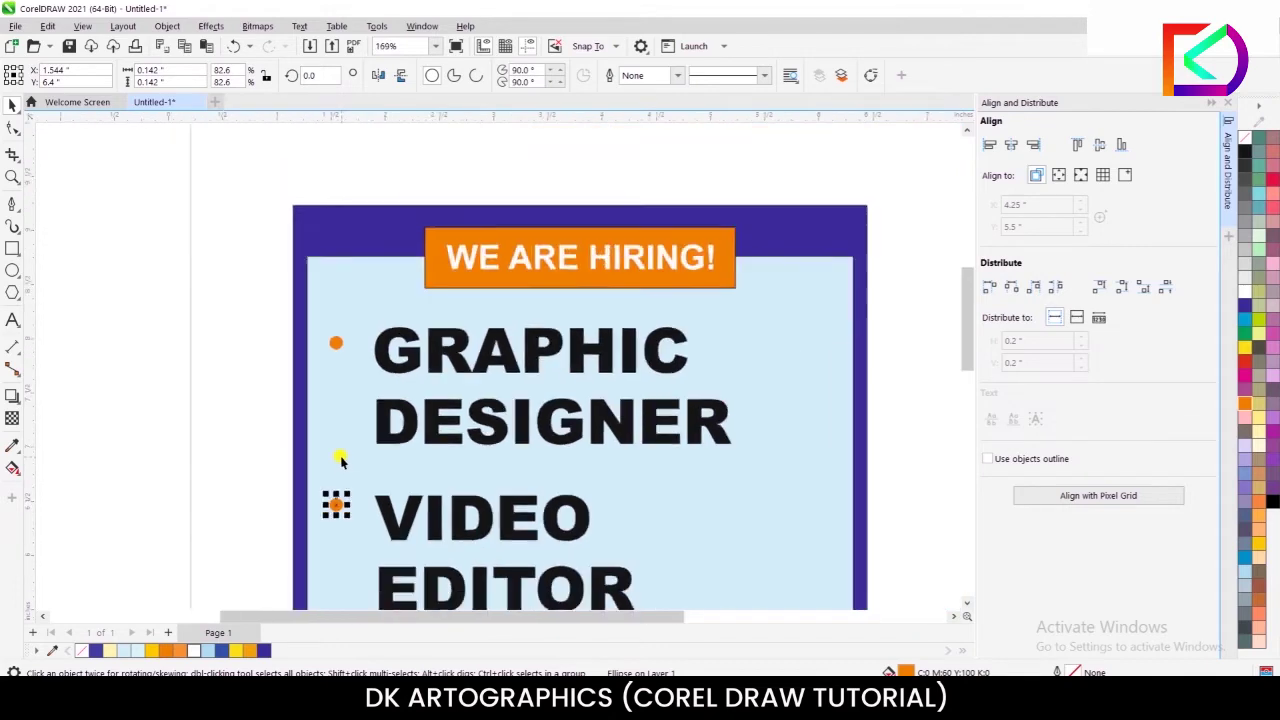
Move the copied orange bullet circle slightly down so that it lines up with "VIDEO"
{"action": "scroll", "coordinate": [320, 525], "scroll_direction": "up", "scroll_amount": 4}
{"action": "scroll", "coordinate": [352, 517], "scroll_direction": "up", "scroll_amount": 2}
{"action": "left_click_drag", "start_coordinate": [346, 410], "coordinate": [346, 430]}
{"action": "scroll", "coordinate": [346, 385], "scroll_direction": "down", "scroll_amount": 2}
{"action": "left_click", "coordinate": [154, 363]}
{"action": "scroll", "coordinate": [180, 350], "scroll_direction": "down", "scroll_amount": 2}
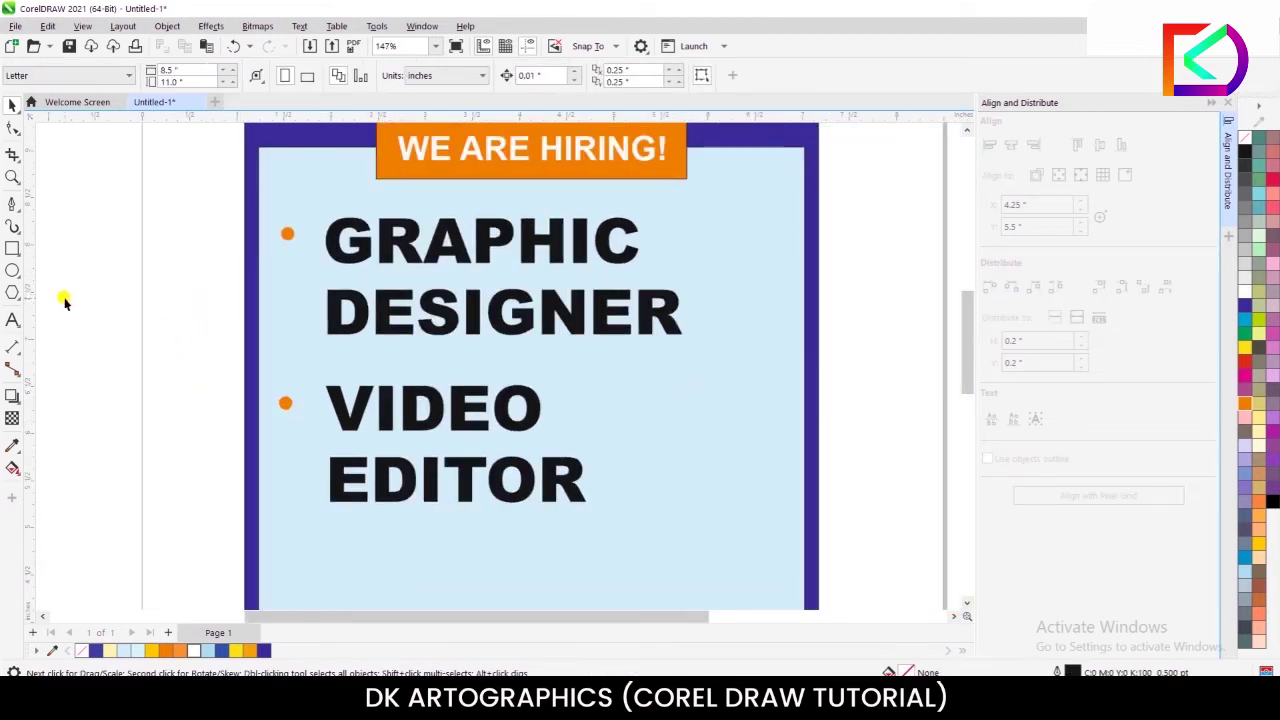
Add the text "- 1" on the pale blue panel to the right of "GRAPHIC"
{"action": "left_click", "coordinate": [13, 318]}
{"action": "left_click", "coordinate": [708, 238]}
{"action": "scroll", "coordinate": [783, 217], "scroll_direction": "up", "scroll_amount": 2}
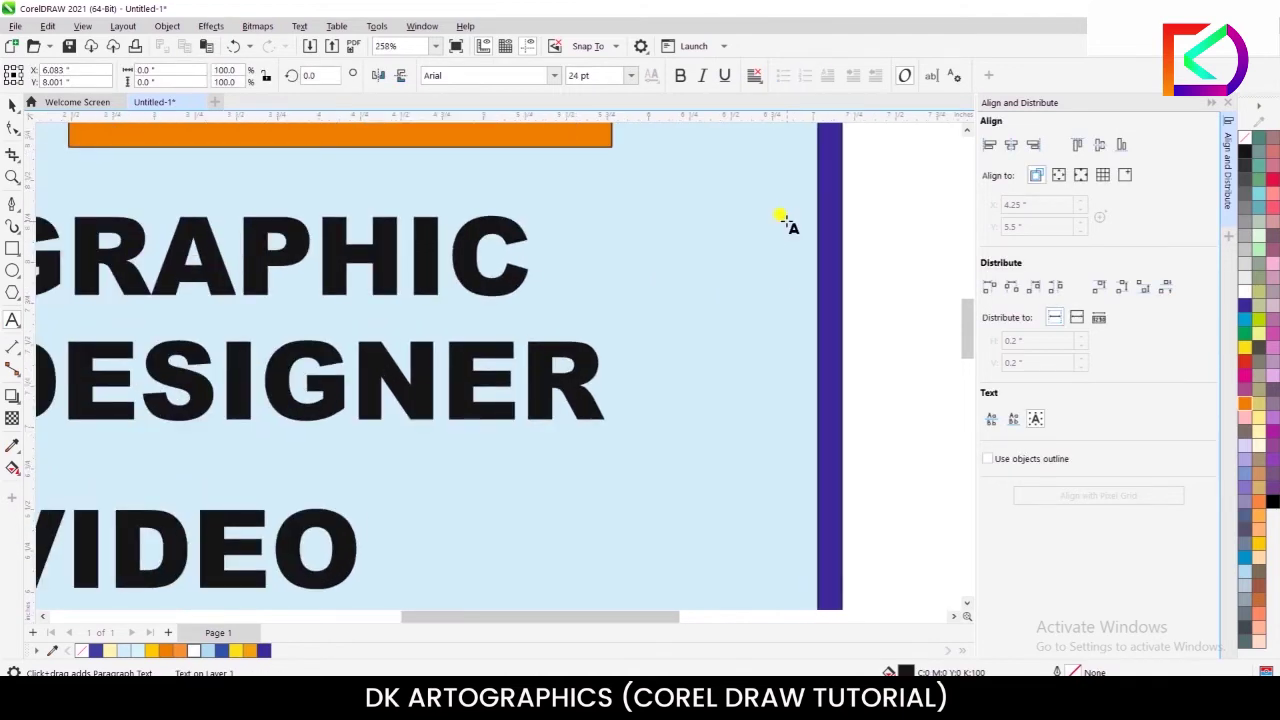
{"action": "type", "text": "m"}
{"action": "type", "text": "1"}
{"action": "key", "text": "Left"}
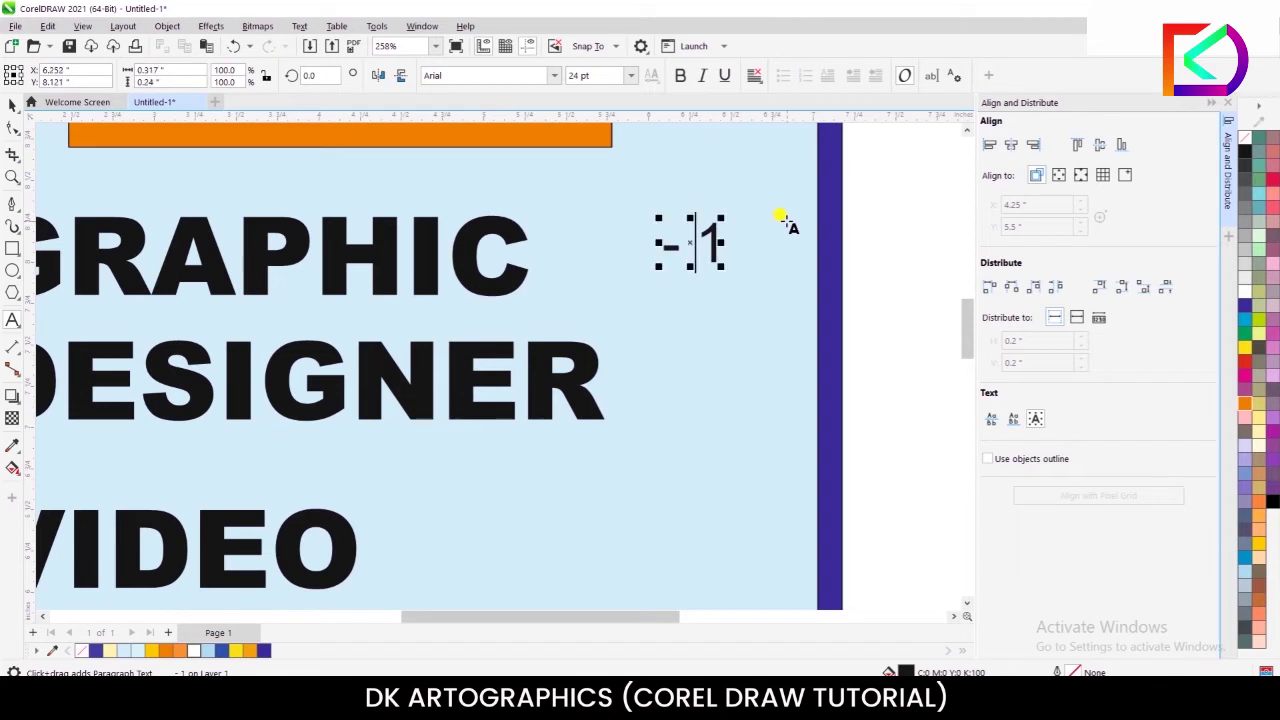
Enlarge the "- 1" text to about 44 pt, make it bold and move it about 0.25 in closer to the frame's right border
{"action": "left_click", "coordinate": [13, 105]}
{"action": "left_click_drag", "start_coordinate": [721, 216], "coordinate": [741, 194]}
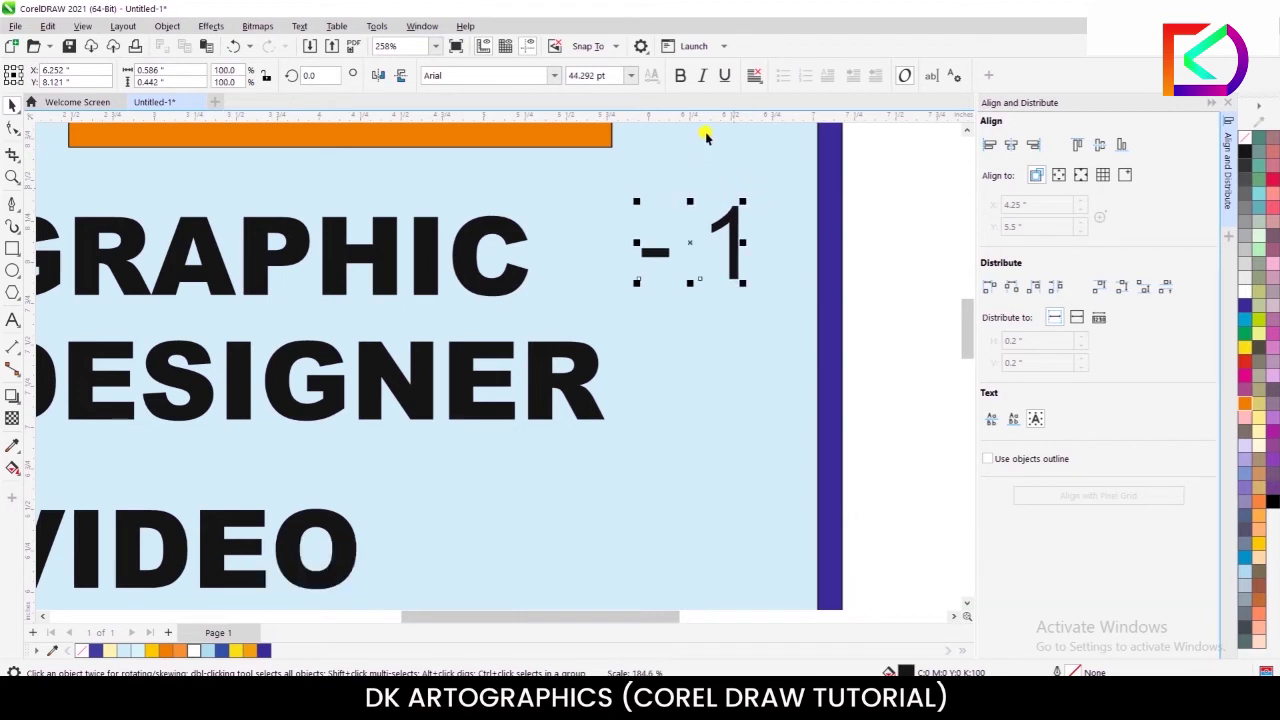
{"action": "left_click", "coordinate": [678, 75]}
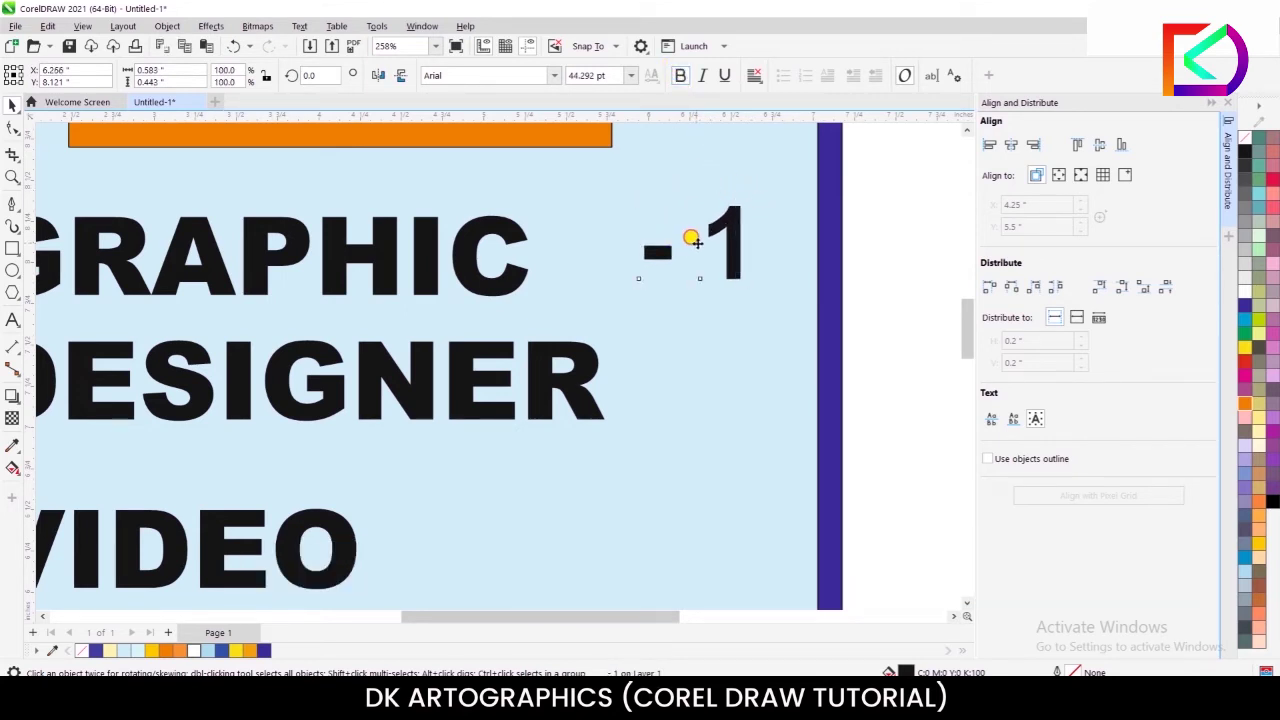
{"action": "left_click_drag", "start_coordinate": [691, 240], "coordinate": [731, 250]}
{"action": "scroll", "coordinate": [731, 250], "scroll_direction": "down", "scroll_amount": 3}
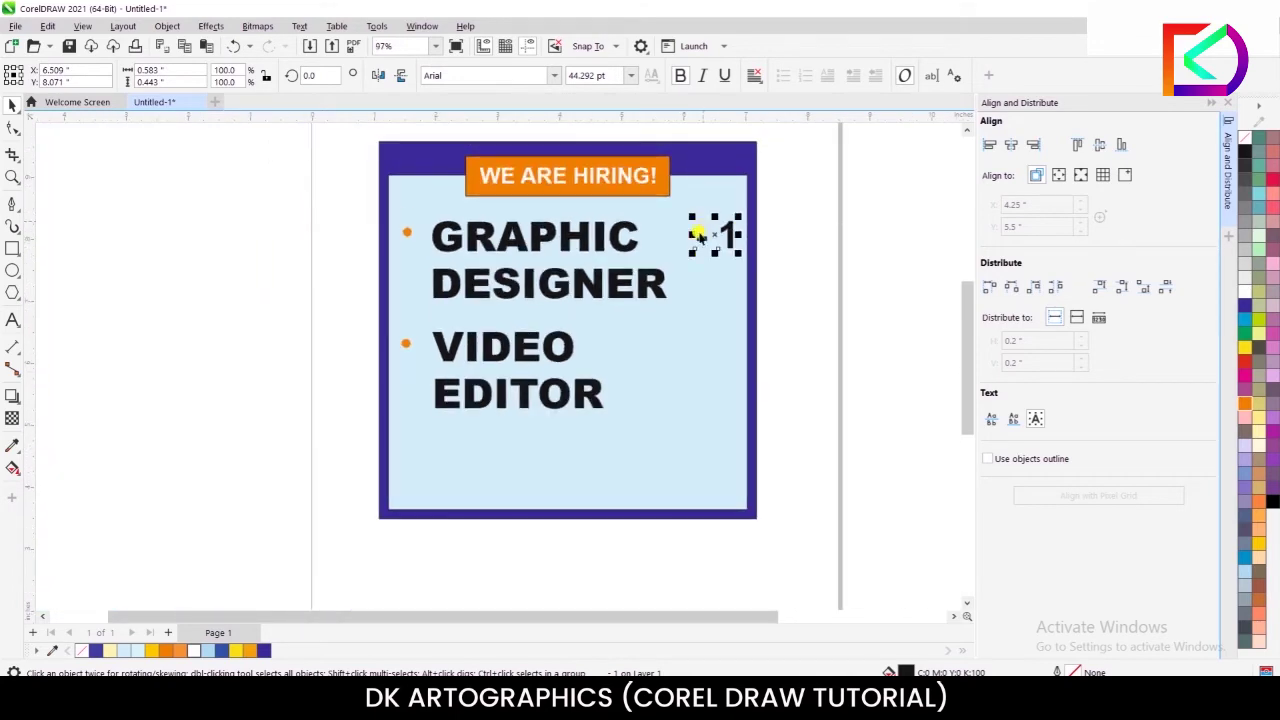
Duplicate the "- 1" text straight down so that the copy sits level with "VIDEO"
{"action": "scroll", "coordinate": [709, 229], "scroll_direction": "up", "scroll_amount": 2}
{"action": "left_click_drag", "start_coordinate": [712, 220], "coordinate": [706, 378]}
{"action": "right_click", "coordinate": [706, 378]}
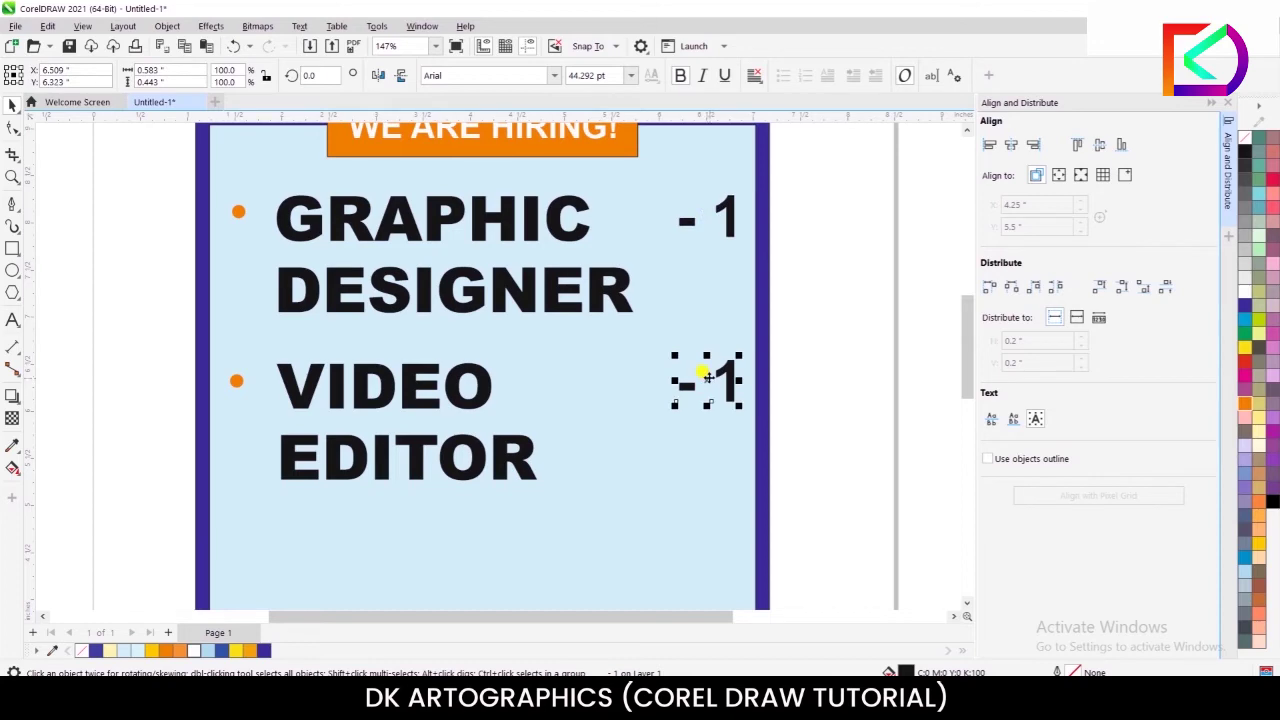
{"action": "left_click", "coordinate": [143, 354]}
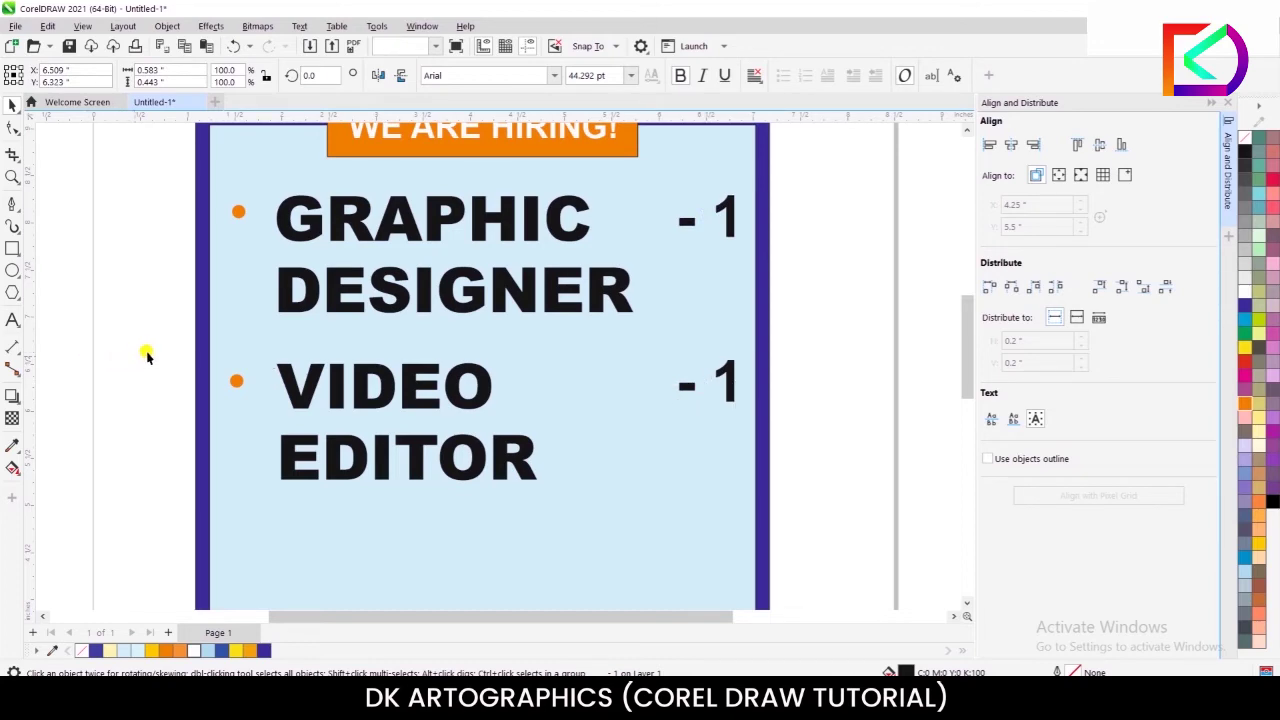
Draw a straight horizontal Freehand line about 3.77 in long between "DESIGNER" and "VIDEO"
{"action": "scroll", "coordinate": [376, 312], "scroll_direction": "down", "scroll_amount": 2}
{"action": "scroll", "coordinate": [284, 346], "scroll_direction": "up", "scroll_amount": 2}
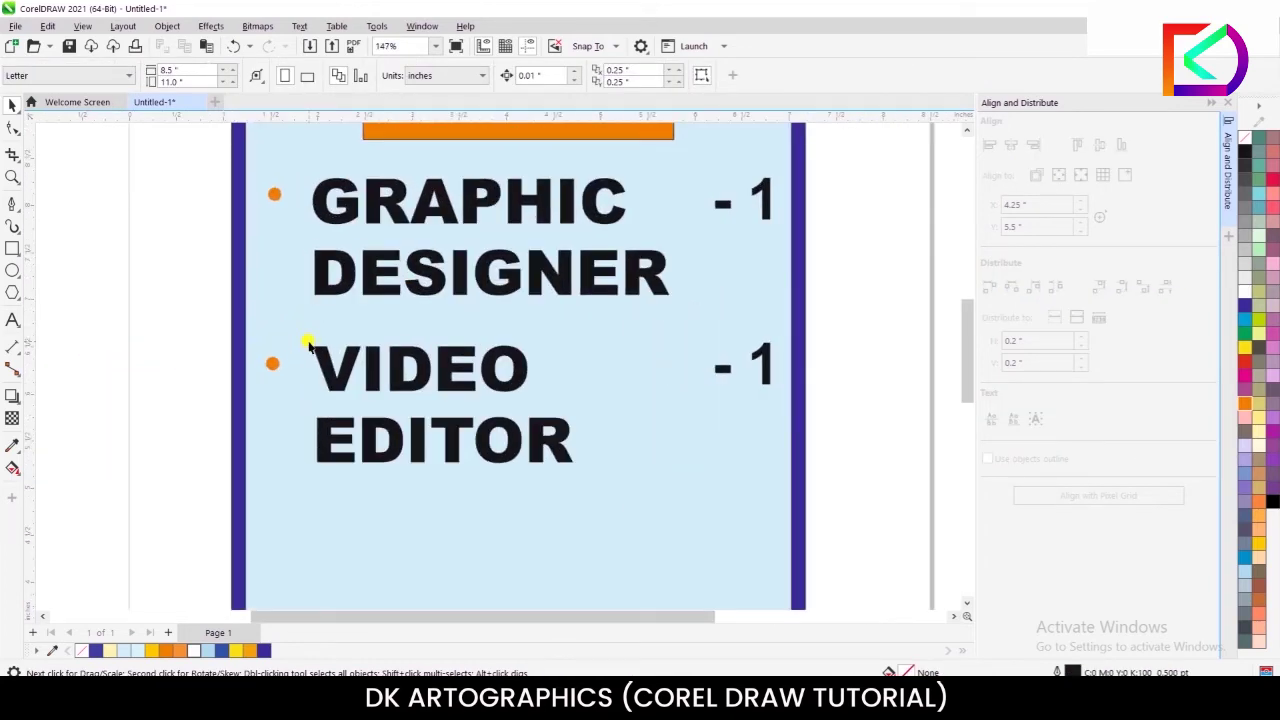
{"action": "left_click", "coordinate": [9, 205]}
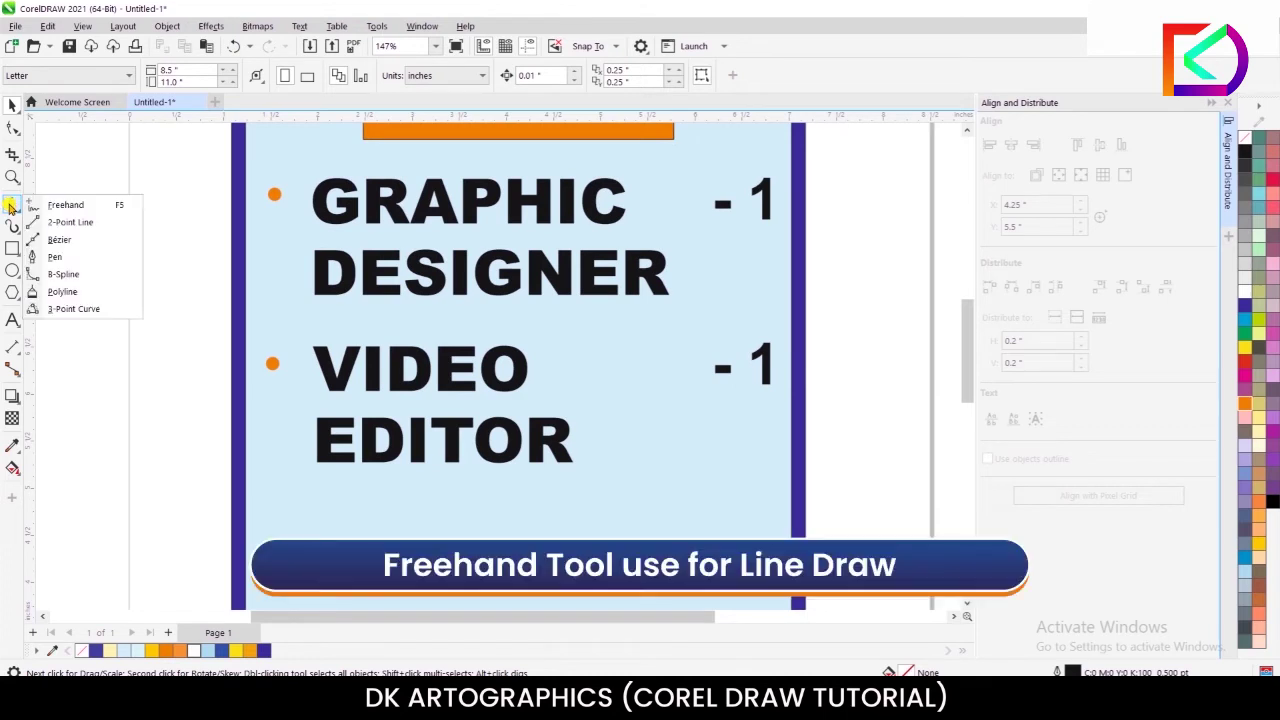
{"action": "left_click", "coordinate": [60, 207]}
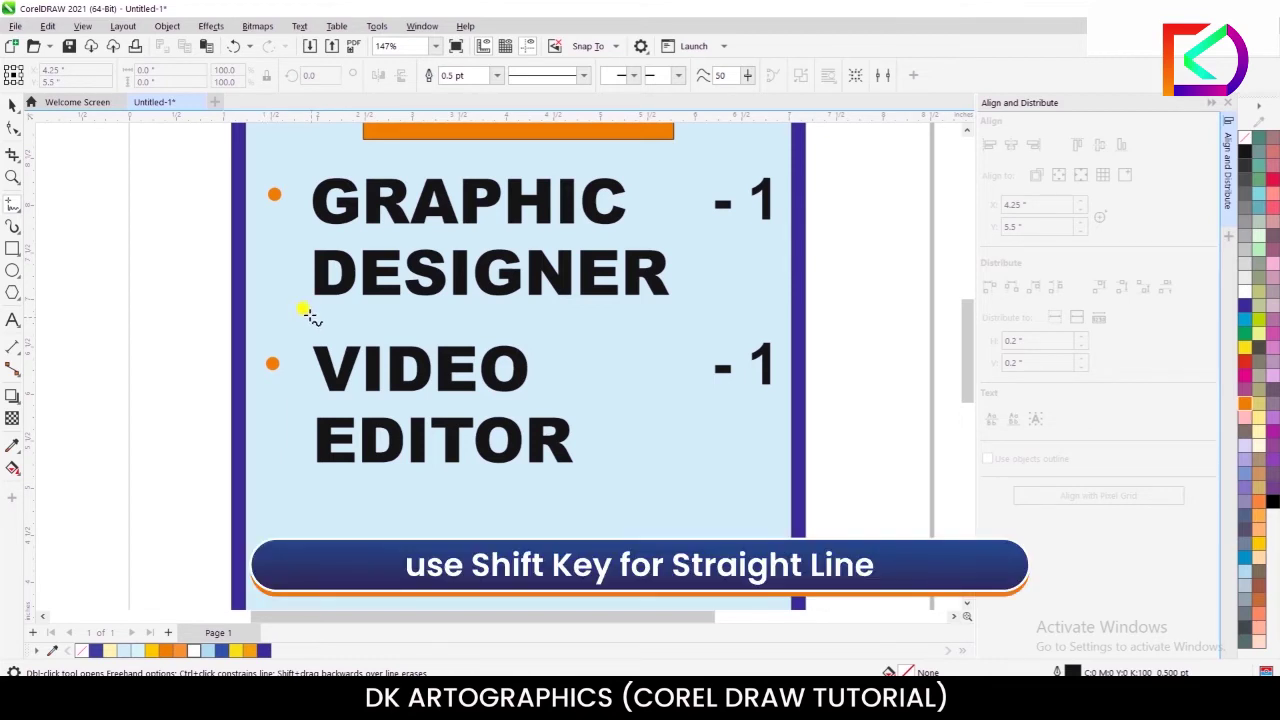
{"action": "left_click", "coordinate": [311, 319]}
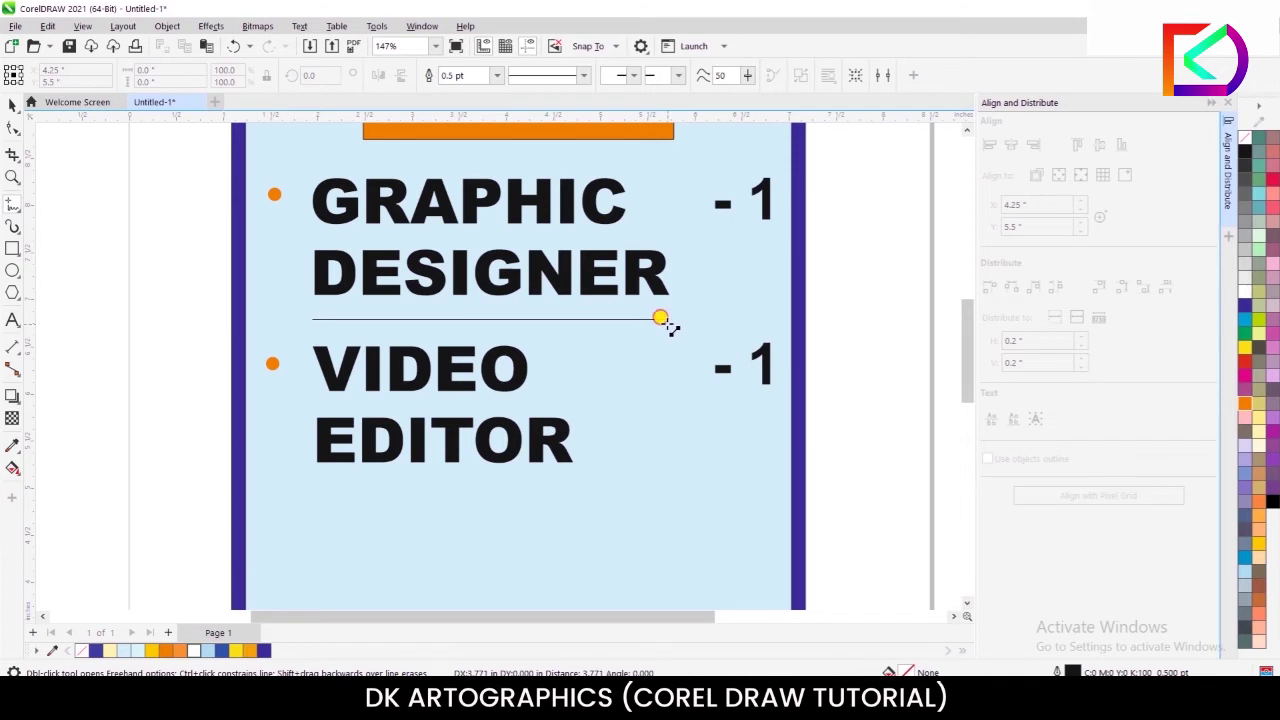
{"action": "left_click", "coordinate": [660, 318]}
Give the line between the job titles a dotted line style and an outline width of 1.5 pt
{"action": "scroll", "coordinate": [434, 314], "scroll_direction": "up", "scroll_amount": 3}
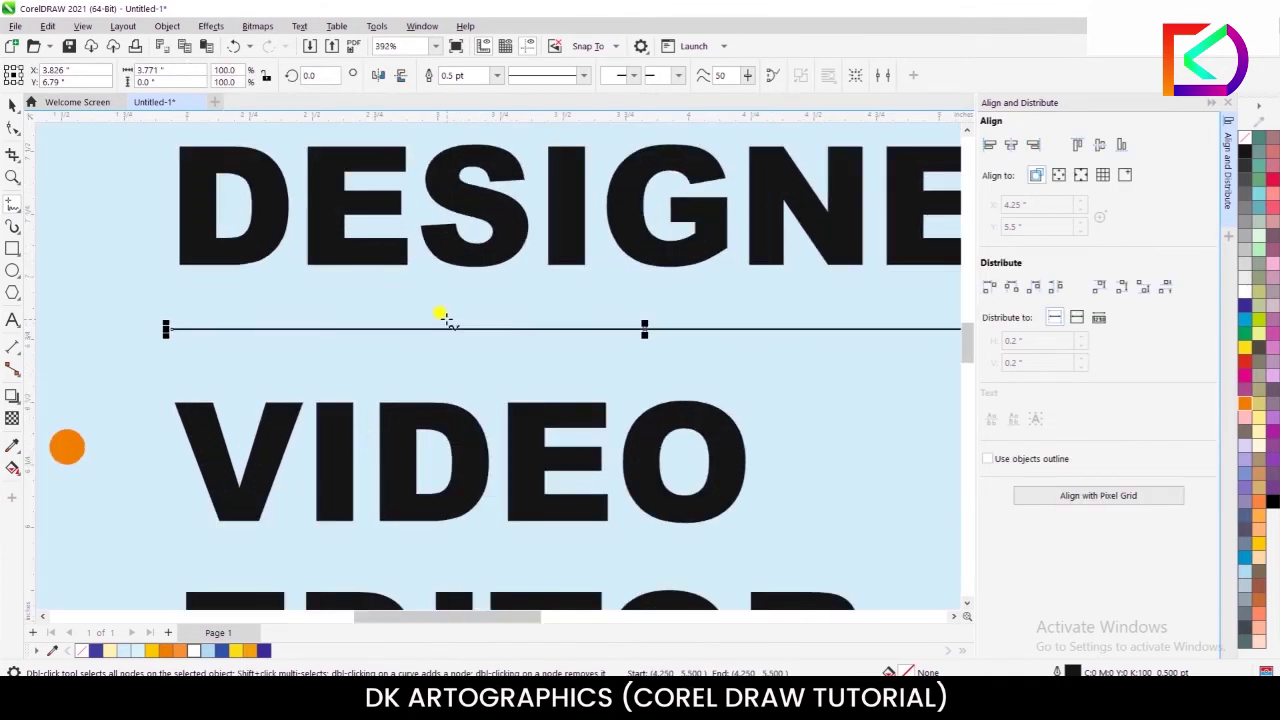
{"action": "left_click", "coordinate": [583, 77]}
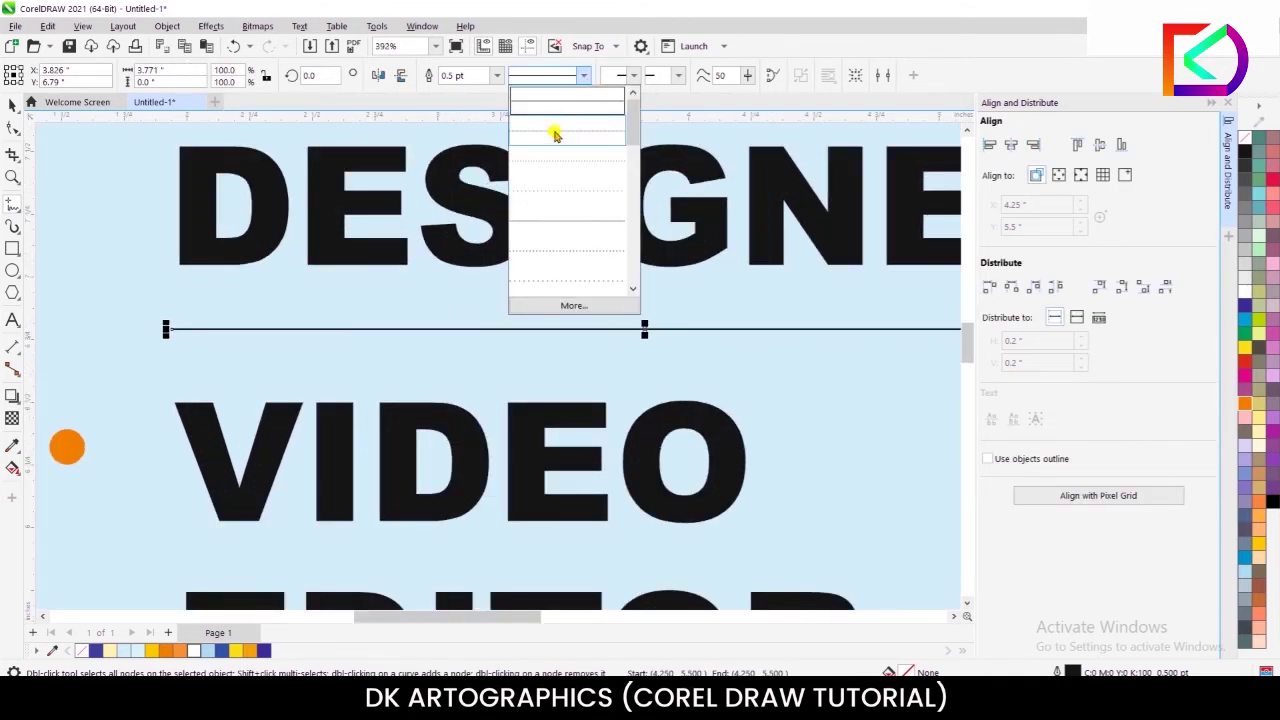
{"action": "left_click", "coordinate": [557, 161]}
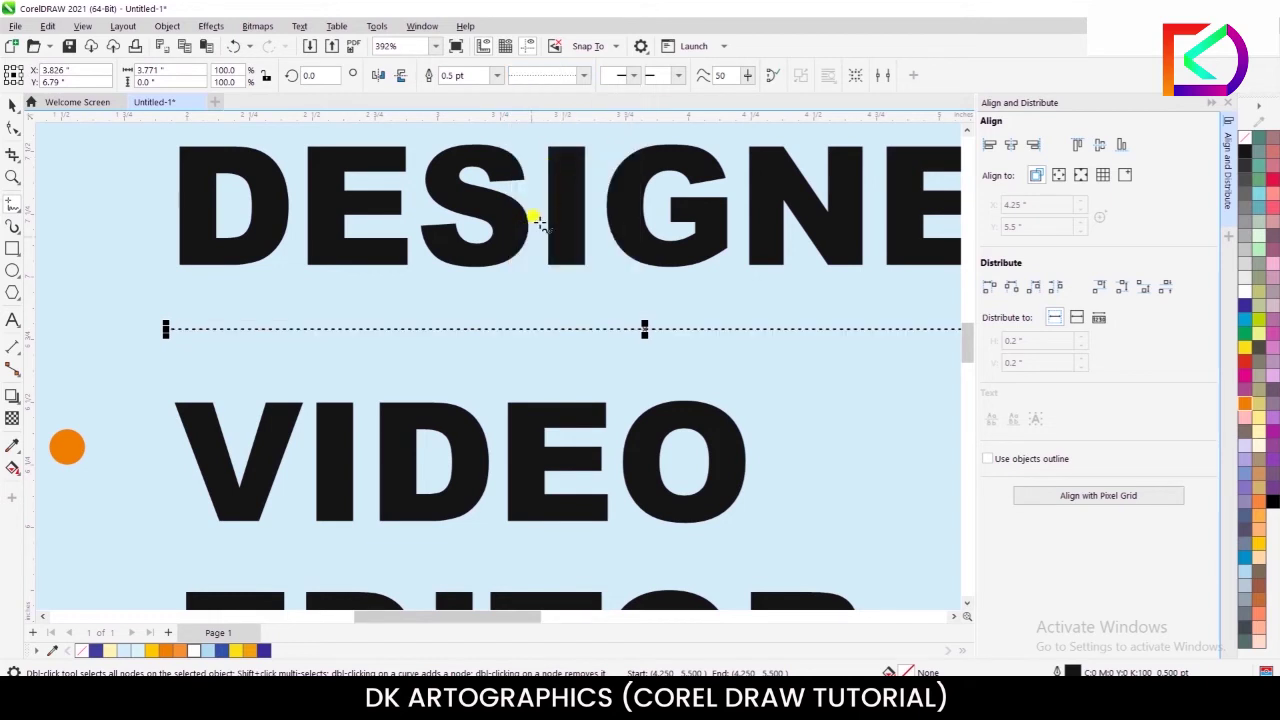
{"action": "scroll", "coordinate": [533, 278], "scroll_direction": "up", "scroll_amount": 2}
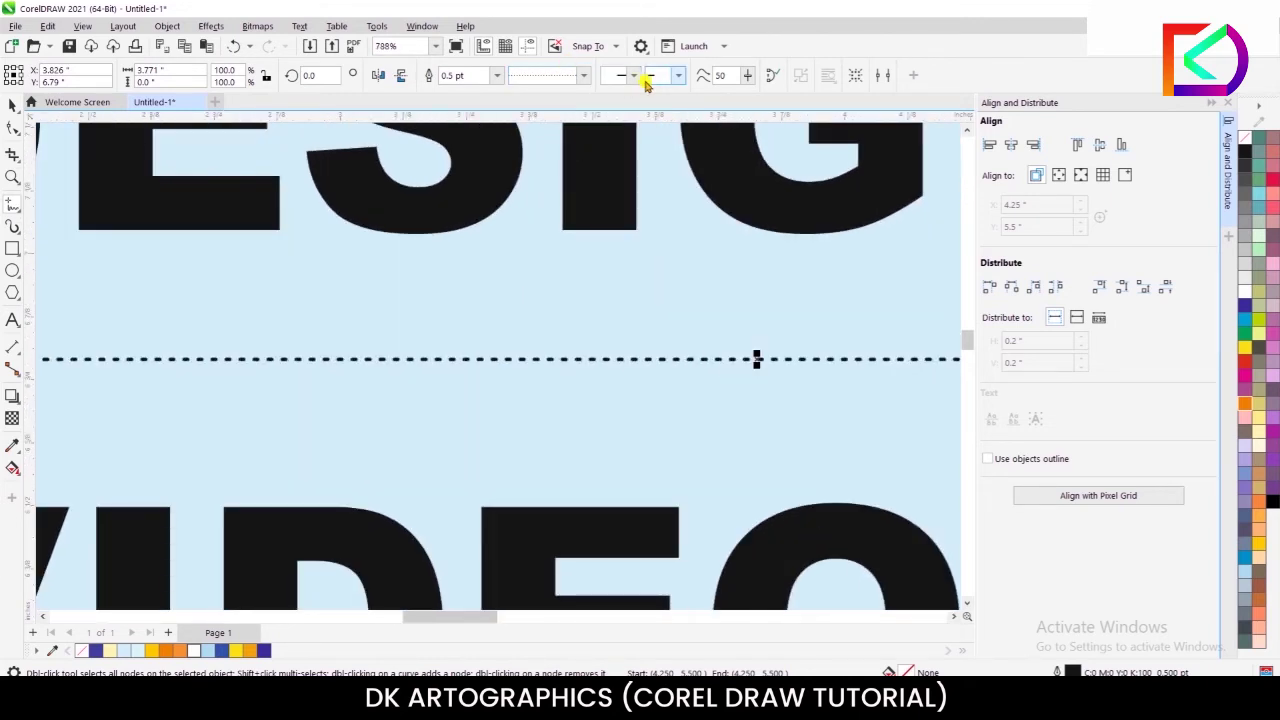
{"action": "left_click", "coordinate": [493, 76]}
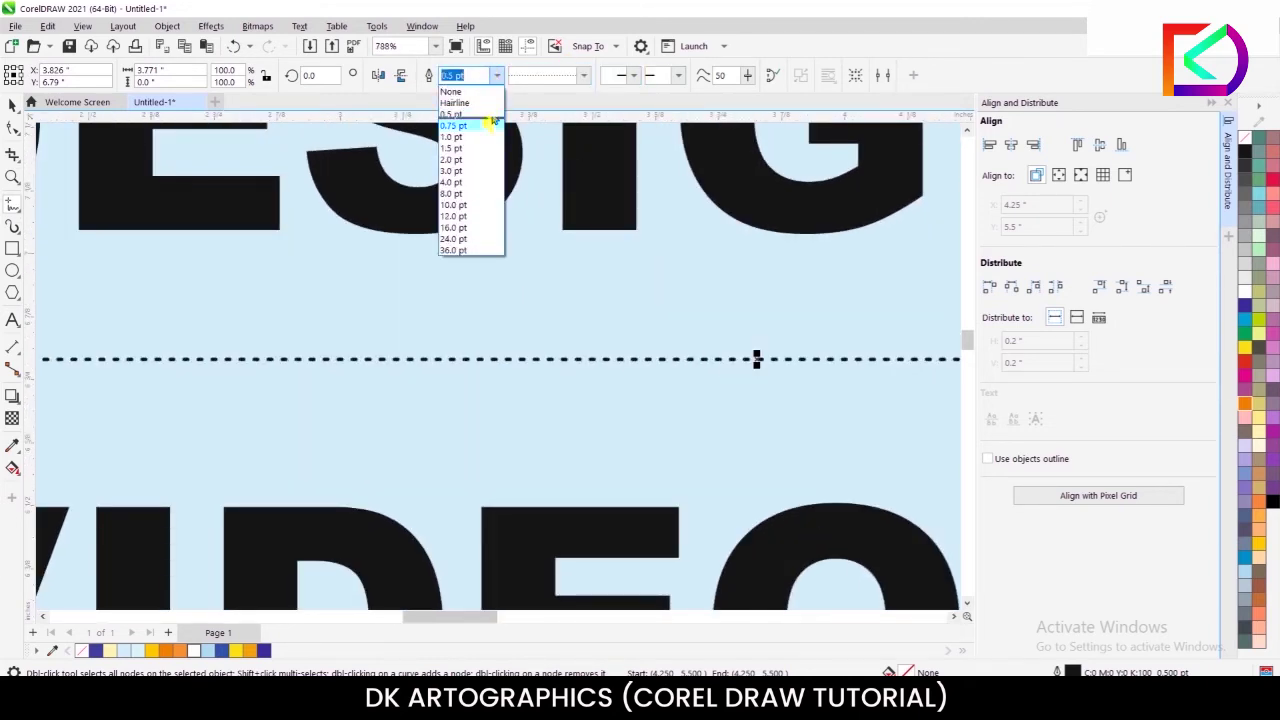
{"action": "left_click", "coordinate": [452, 148]}
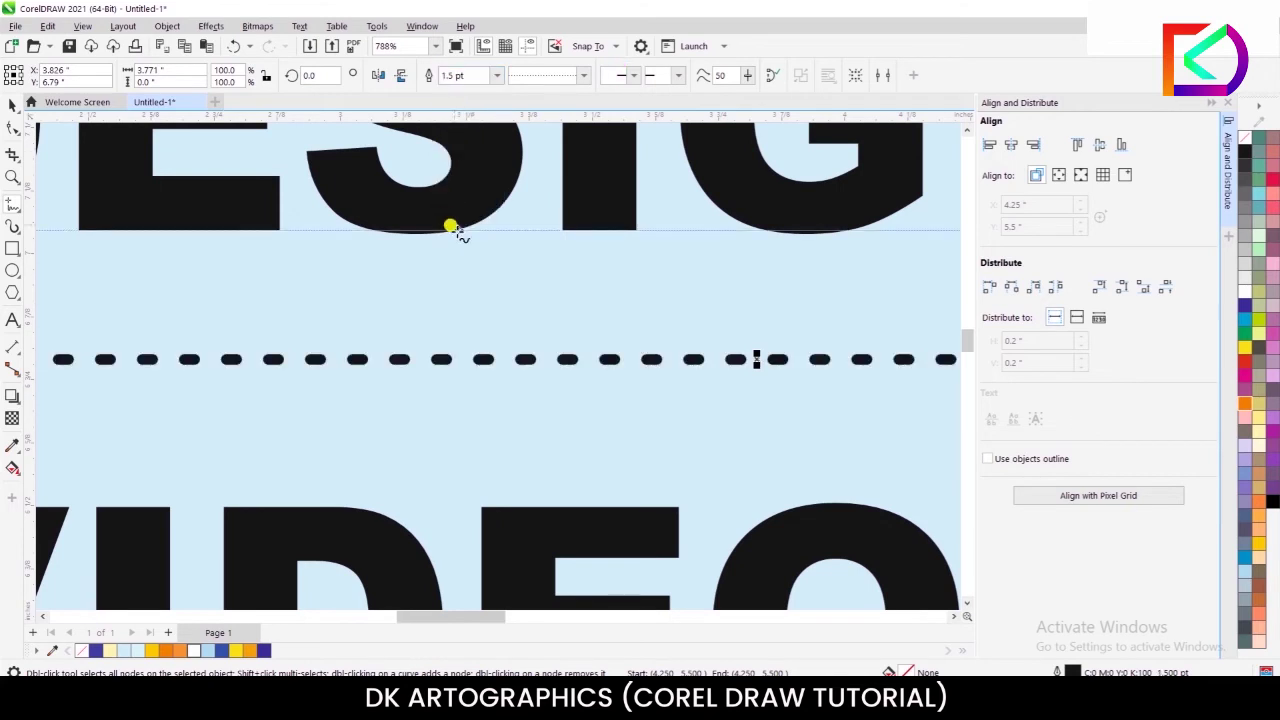
{"action": "scroll", "coordinate": [451, 230], "scroll_direction": "down", "scroll_amount": 4}
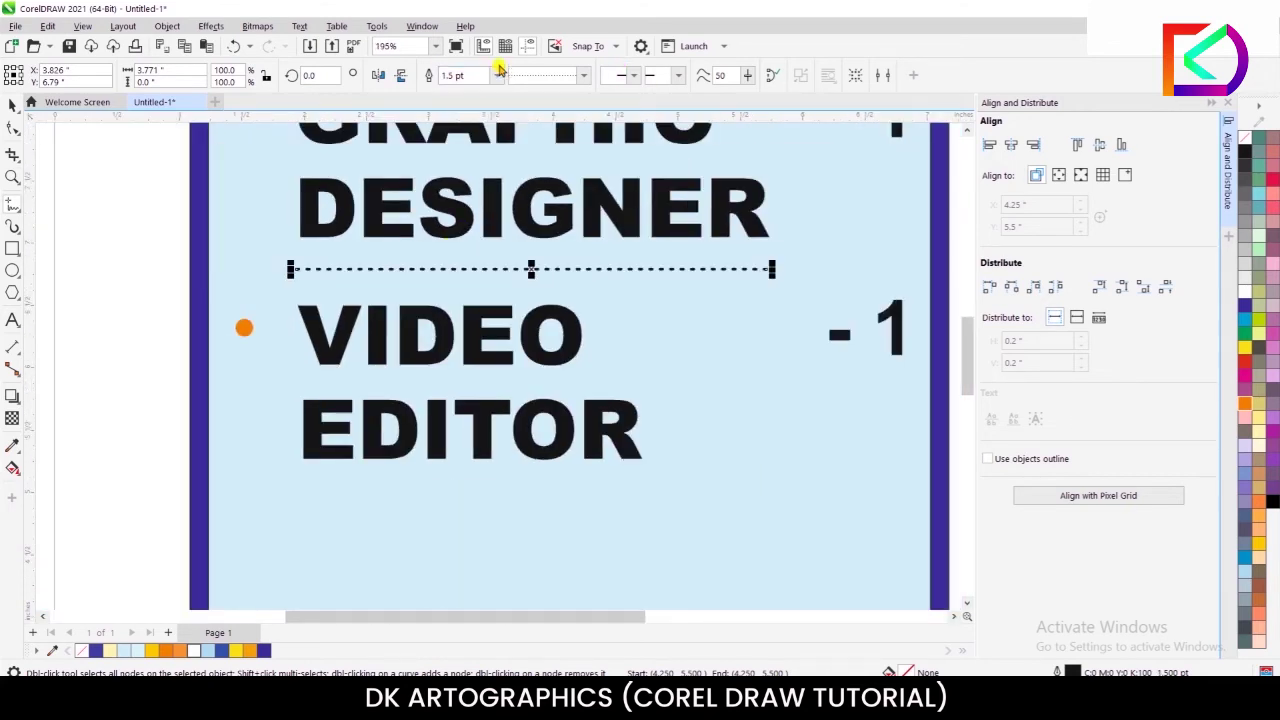
Set the dotted line's outline width to 2.0 pt and nudge the line slightly down
{"action": "left_click", "coordinate": [497, 76]}
{"action": "left_click", "coordinate": [450, 150]}
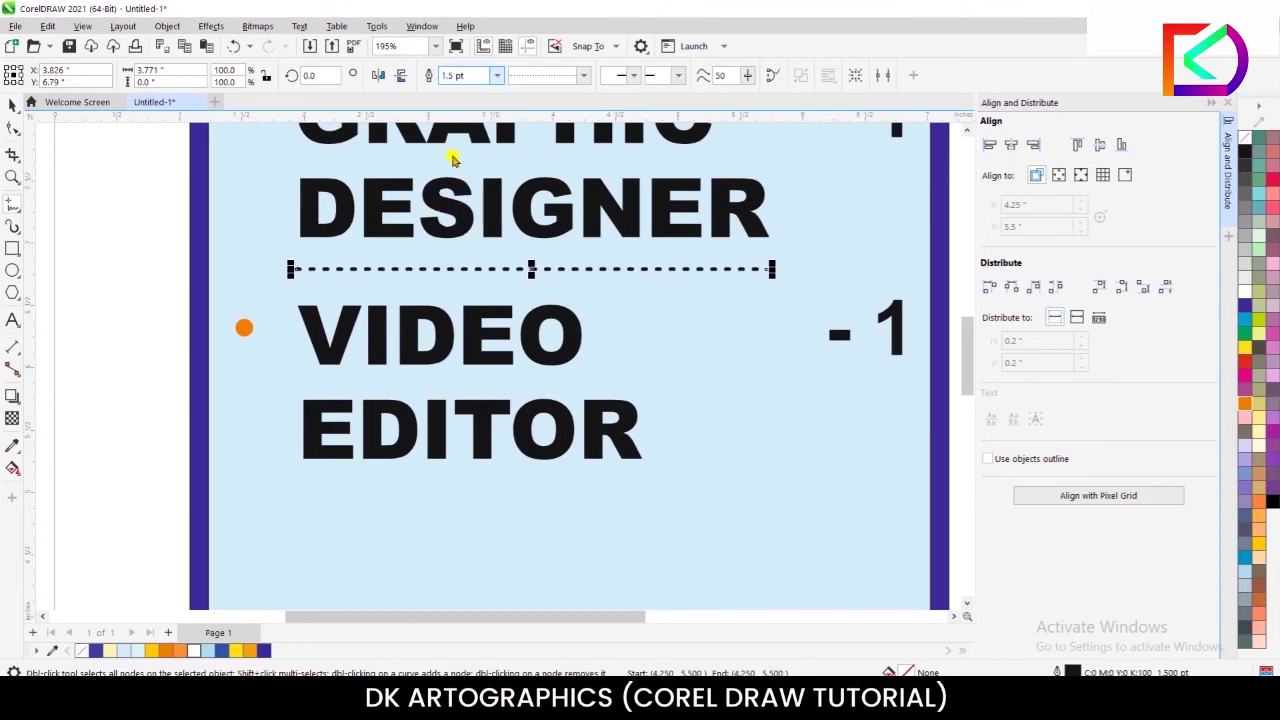
{"action": "scroll", "coordinate": [429, 294], "scroll_direction": "down", "scroll_amount": 1}
{"action": "scroll", "coordinate": [420, 292], "scroll_direction": "up", "scroll_amount": 4}
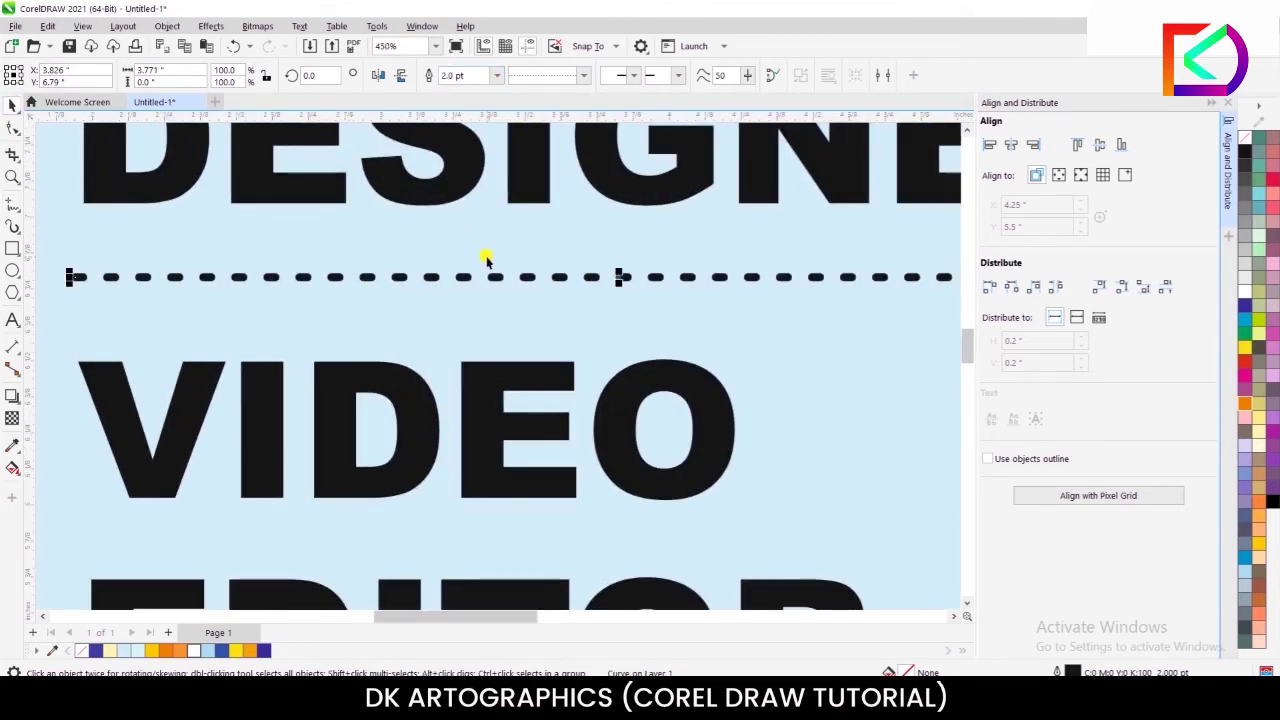
{"action": "scroll", "coordinate": [448, 262], "scroll_direction": "down", "scroll_amount": 5}
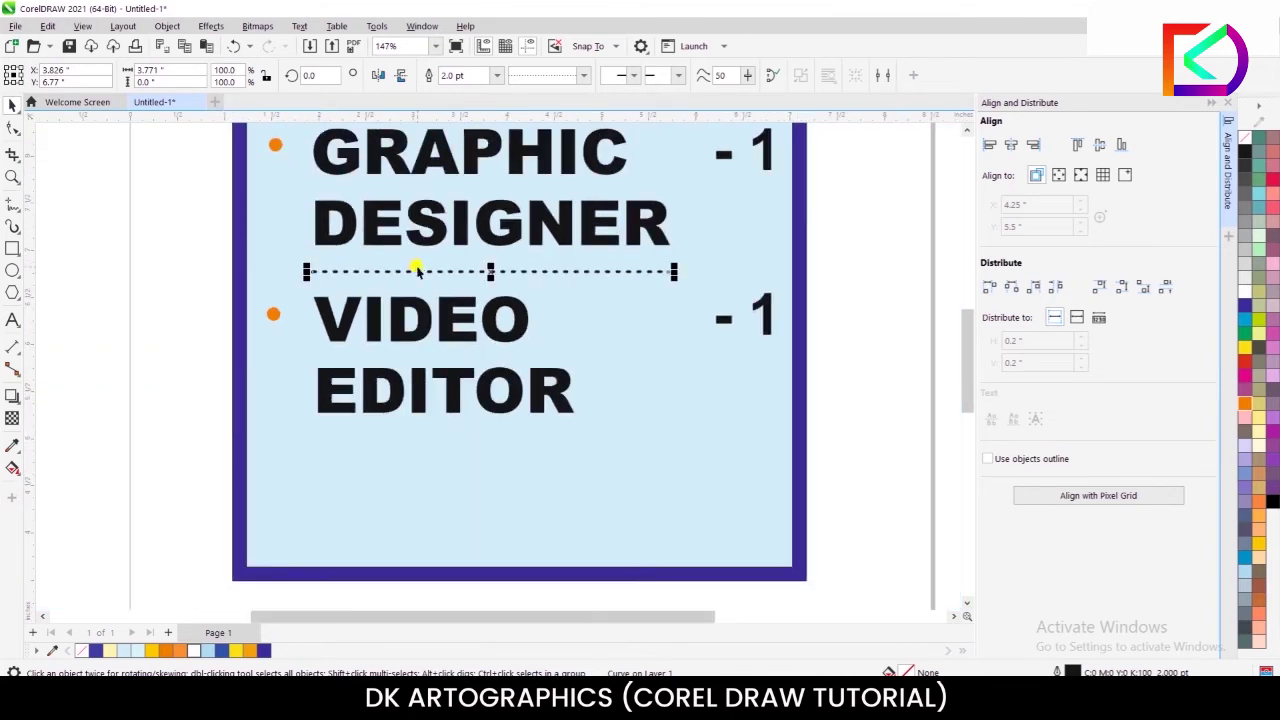
{"action": "left_click", "coordinate": [113, 322]}
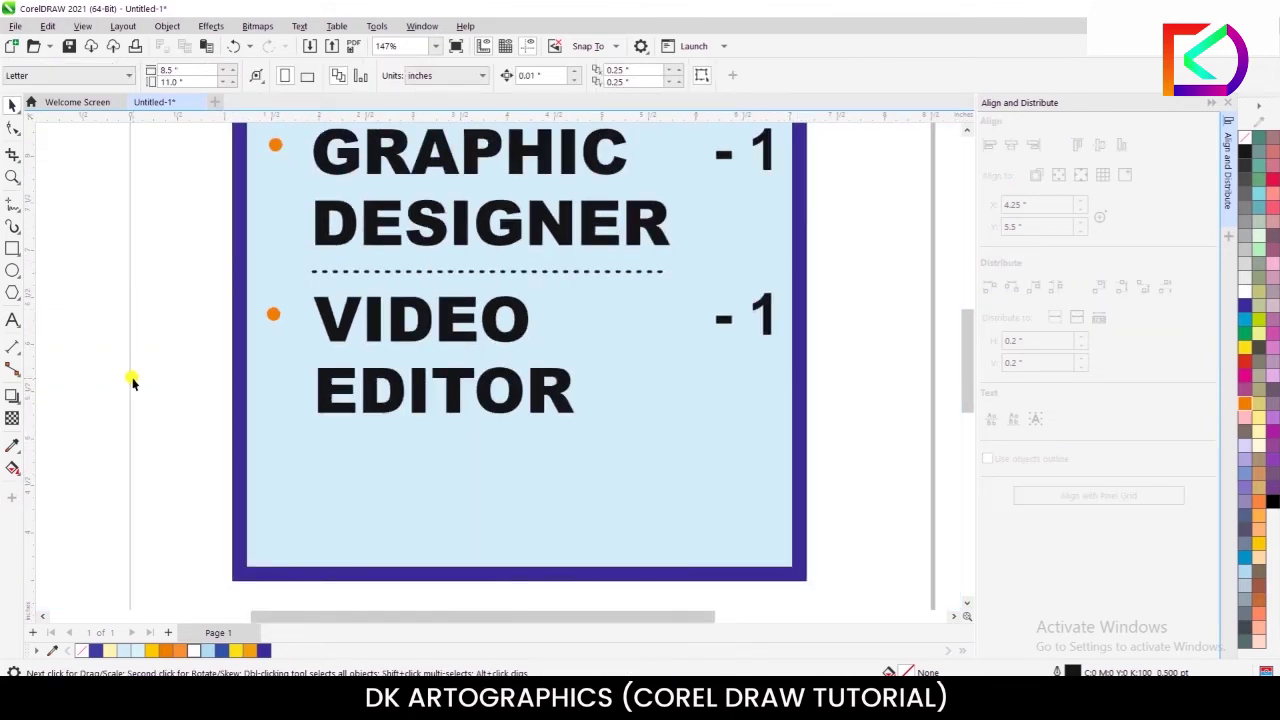
Draw a straight horizontal Freehand line about 5.39 in long below "EDITOR", spanning most of the panel's width
{"action": "left_click", "coordinate": [14, 206]}
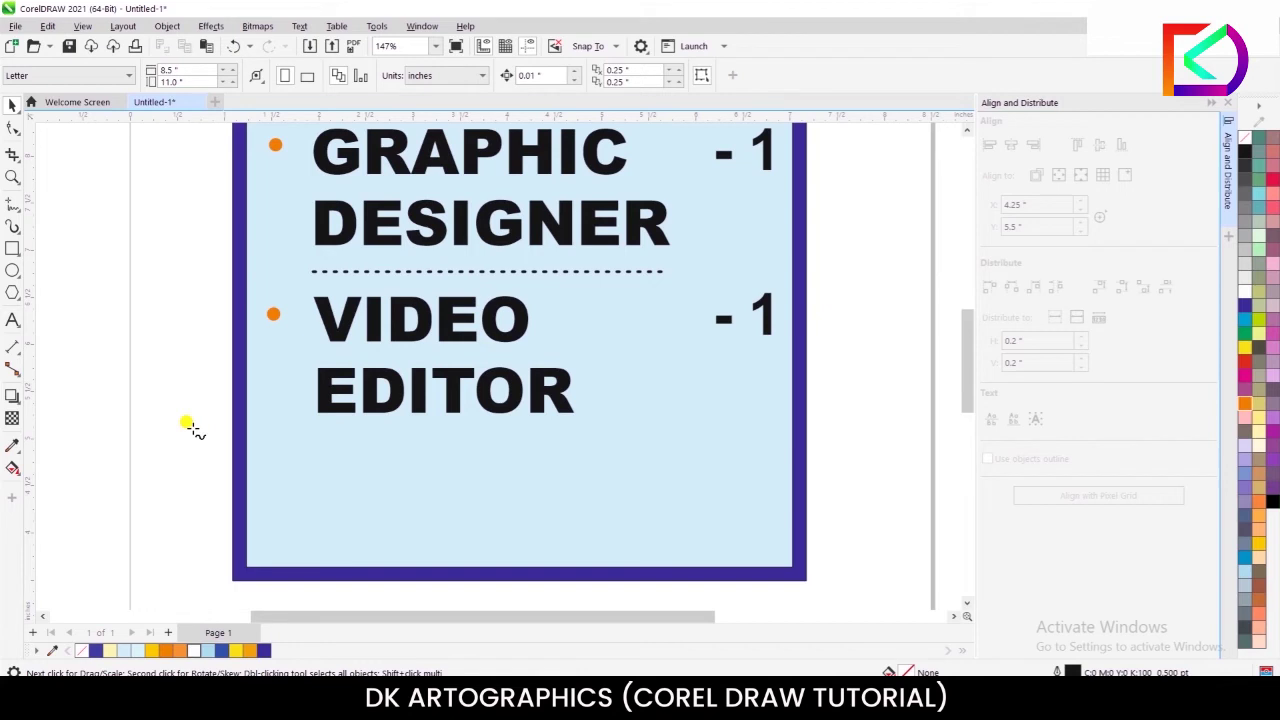
{"action": "left_click", "coordinate": [262, 429]}
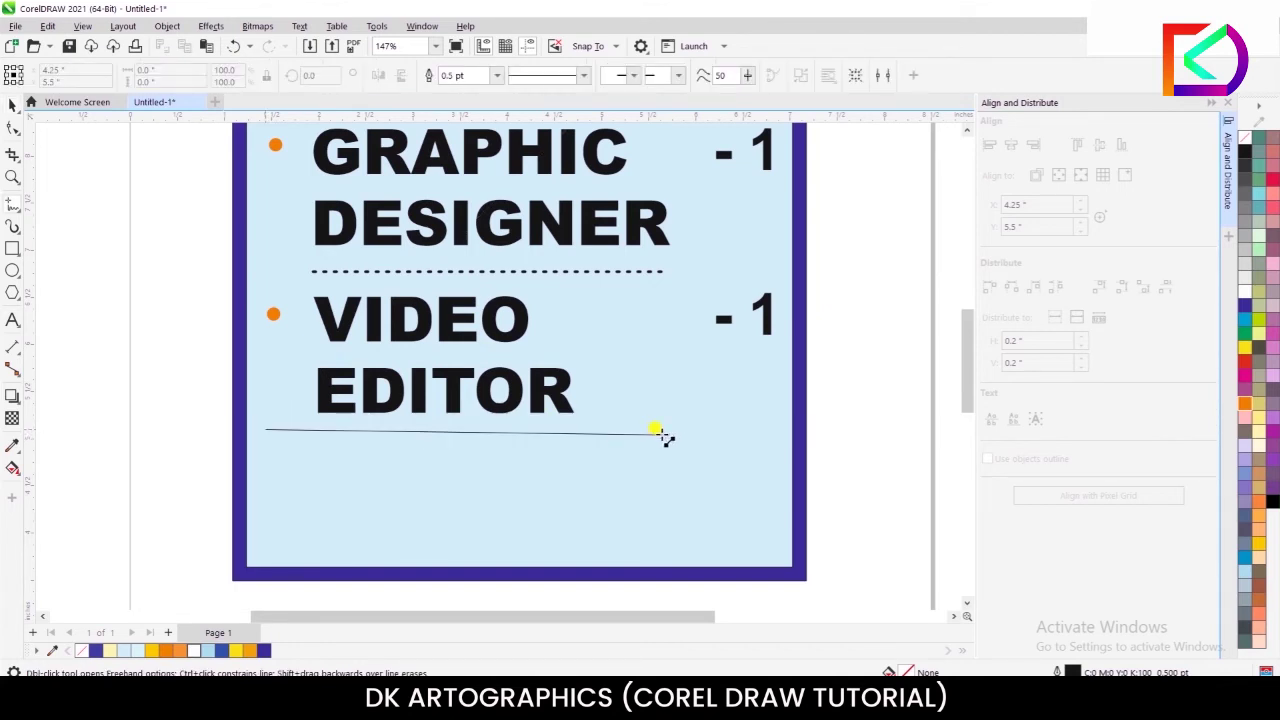
{"action": "left_click", "coordinate": [765, 432]}
Set the outline width of the long line below "EDITOR" to 3.0 pt
{"action": "scroll", "coordinate": [585, 455], "scroll_direction": "up", "scroll_amount": 1}
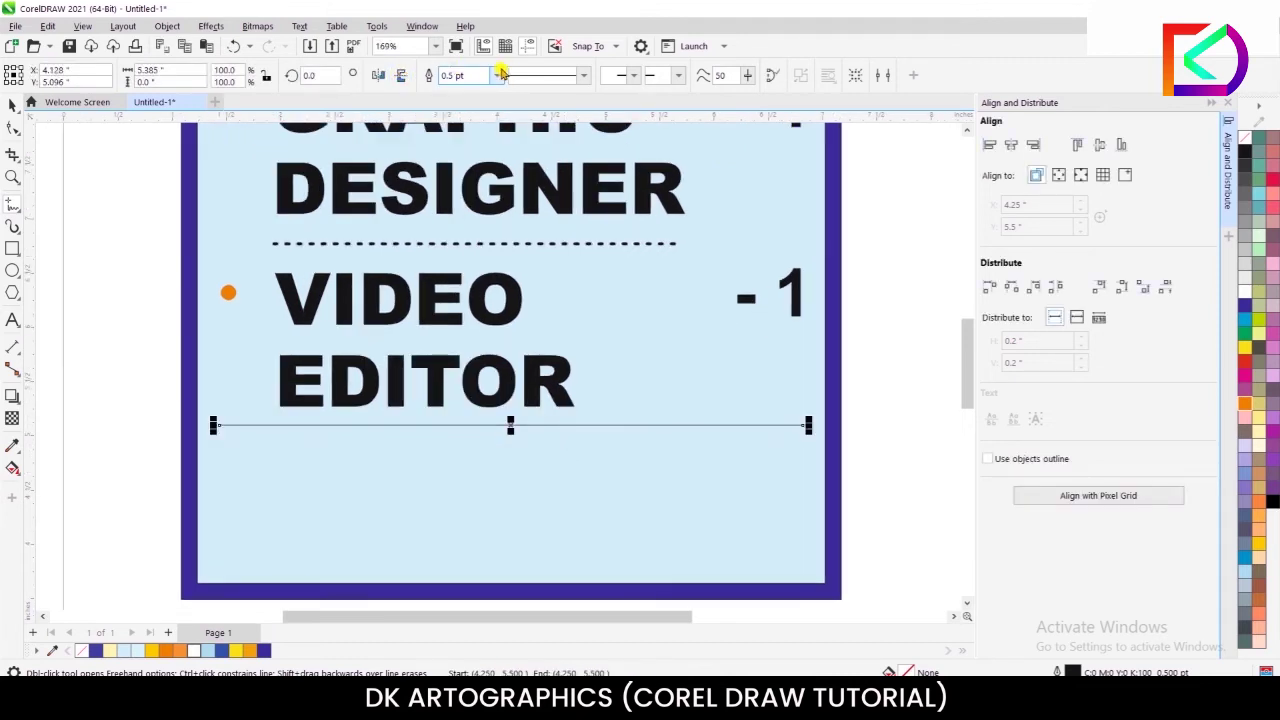
{"action": "left_click", "coordinate": [498, 75]}
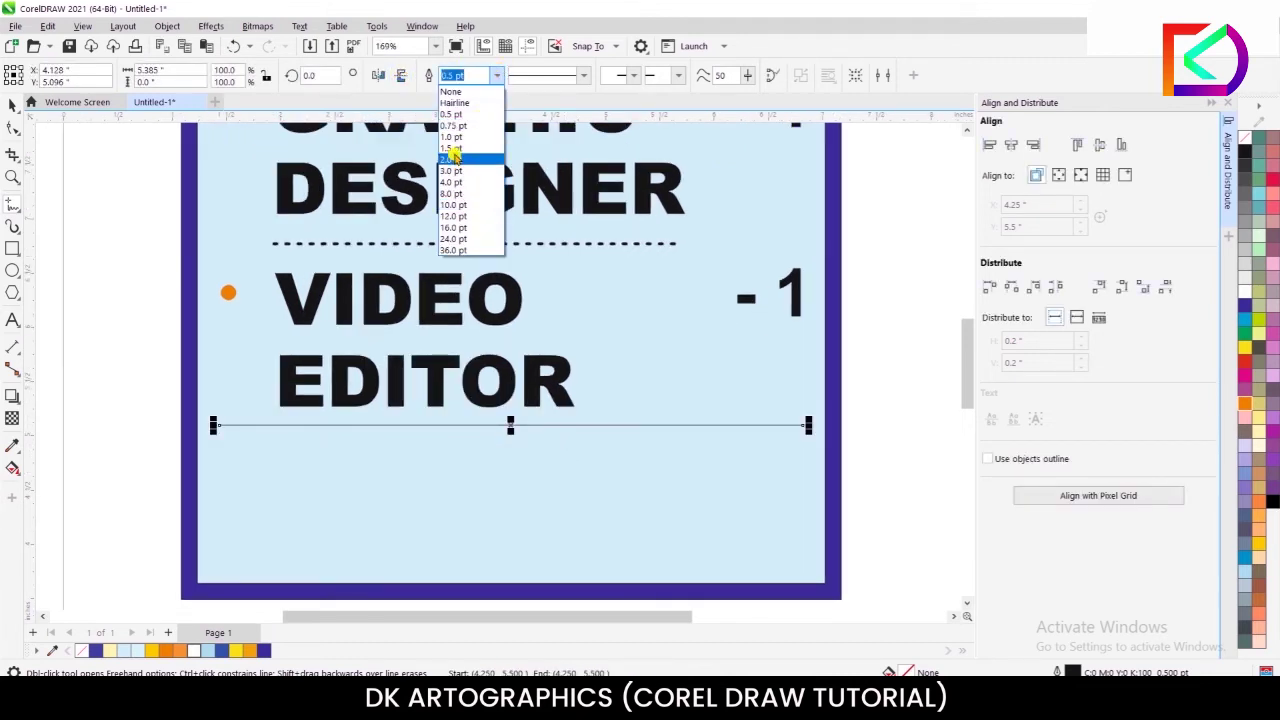
{"action": "left_click", "coordinate": [452, 158]}
{"action": "left_click", "coordinate": [498, 75]}
{"action": "left_click", "coordinate": [458, 168]}
{"action": "left_click", "coordinate": [13, 105]}
{"action": "left_click", "coordinate": [131, 309]}
Add a two-line text below the poster reading "CONTACT US:" and "XXXXXXXXXXXXXXXXXXX"
{"action": "scroll", "coordinate": [251, 286], "scroll_direction": "down", "scroll_amount": 3}
{"action": "left_click", "coordinate": [8, 321]}
{"action": "scroll", "coordinate": [337, 531], "scroll_direction": "up", "scroll_amount": 1}
{"action": "left_click", "coordinate": [347, 489]}
{"action": "scroll", "coordinate": [388, 533], "scroll_direction": "up", "scroll_amount": 2}
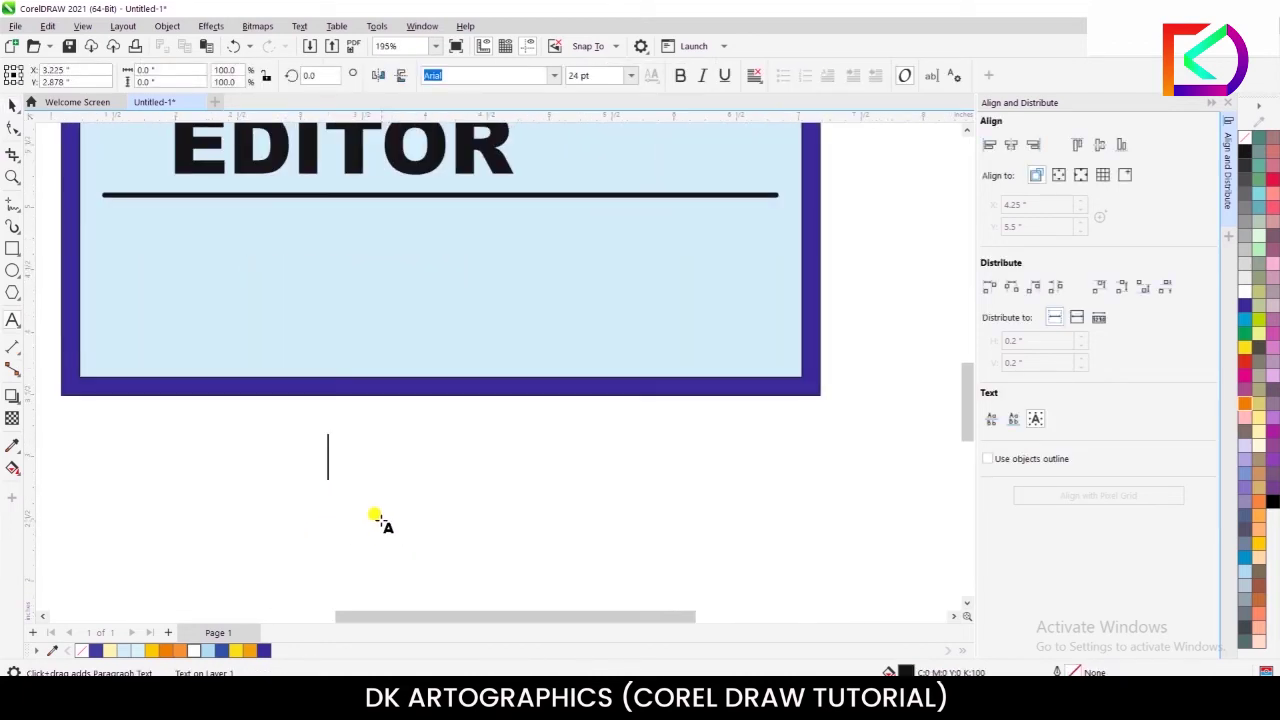
{"action": "type", "text": "CONT"}
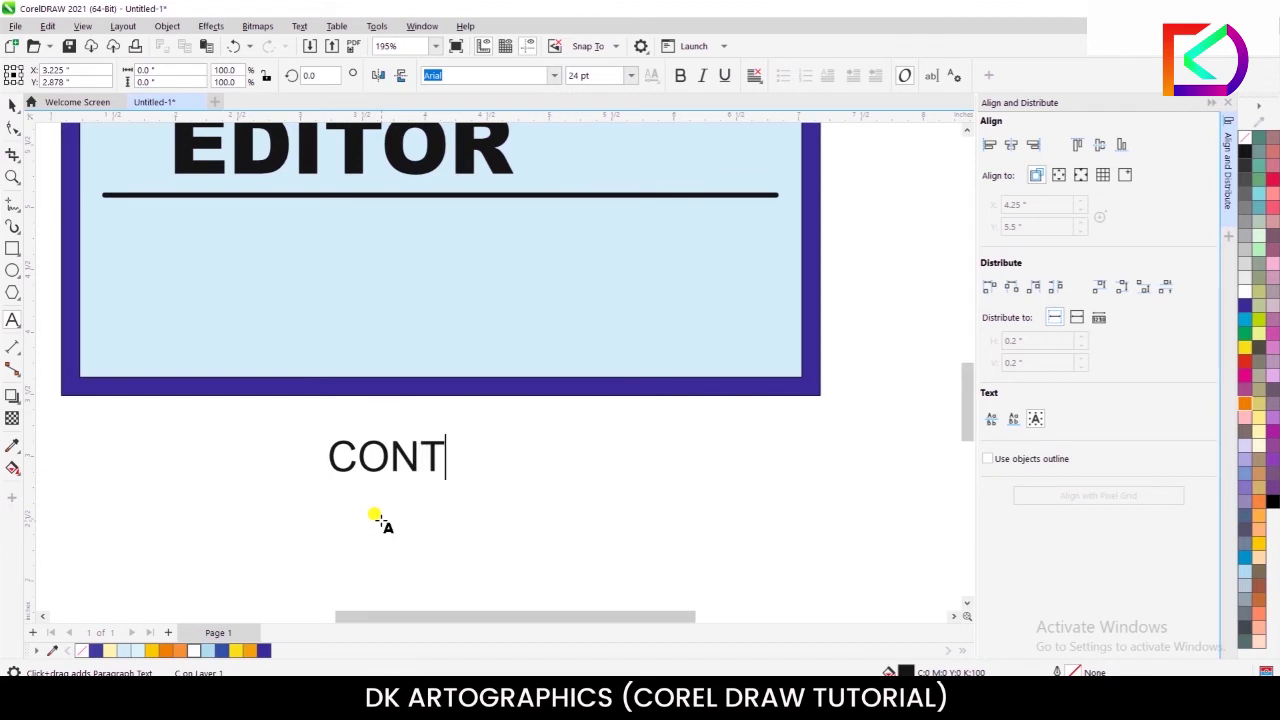
{"action": "type", "text": "ACT US:"}
{"action": "key", "text": "Return"}
{"action": "type", "text": "XXXXXXXXXXXXXXXXXXX"}
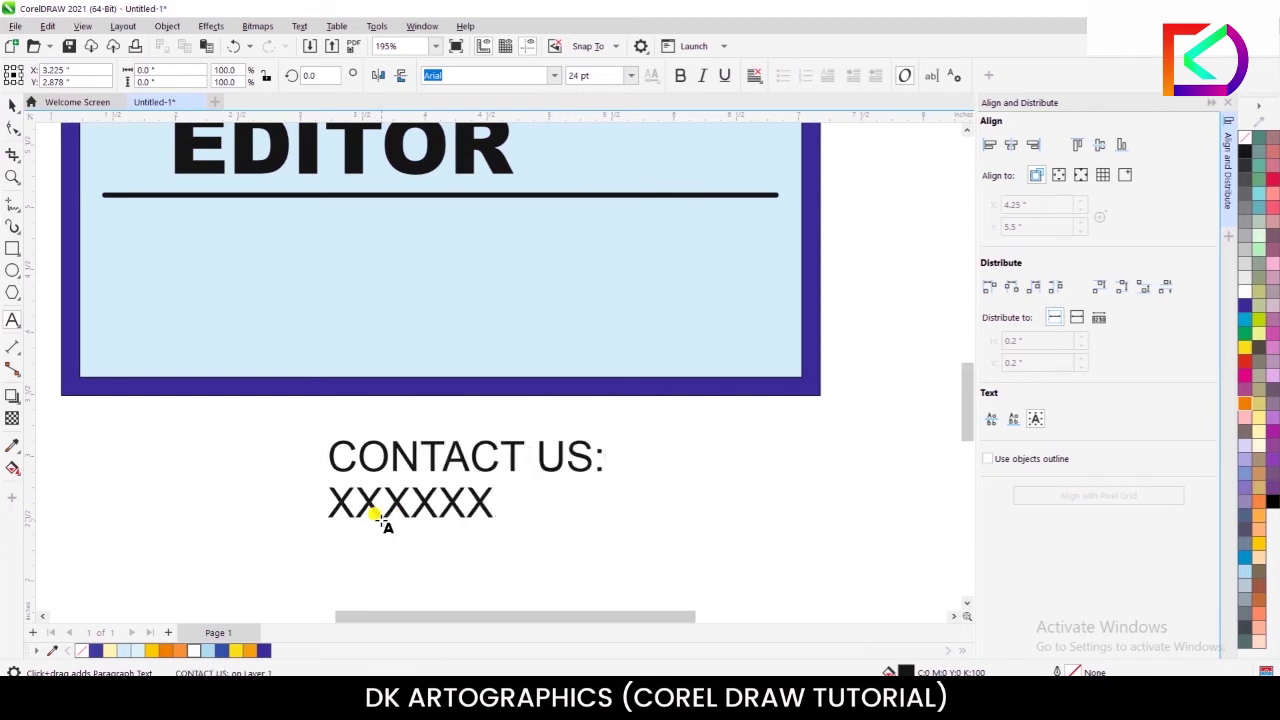
Centre-align both lines of the contact text and move it onto the pale blue panel below the thick line
{"action": "key", "text": "ctrl+a"}
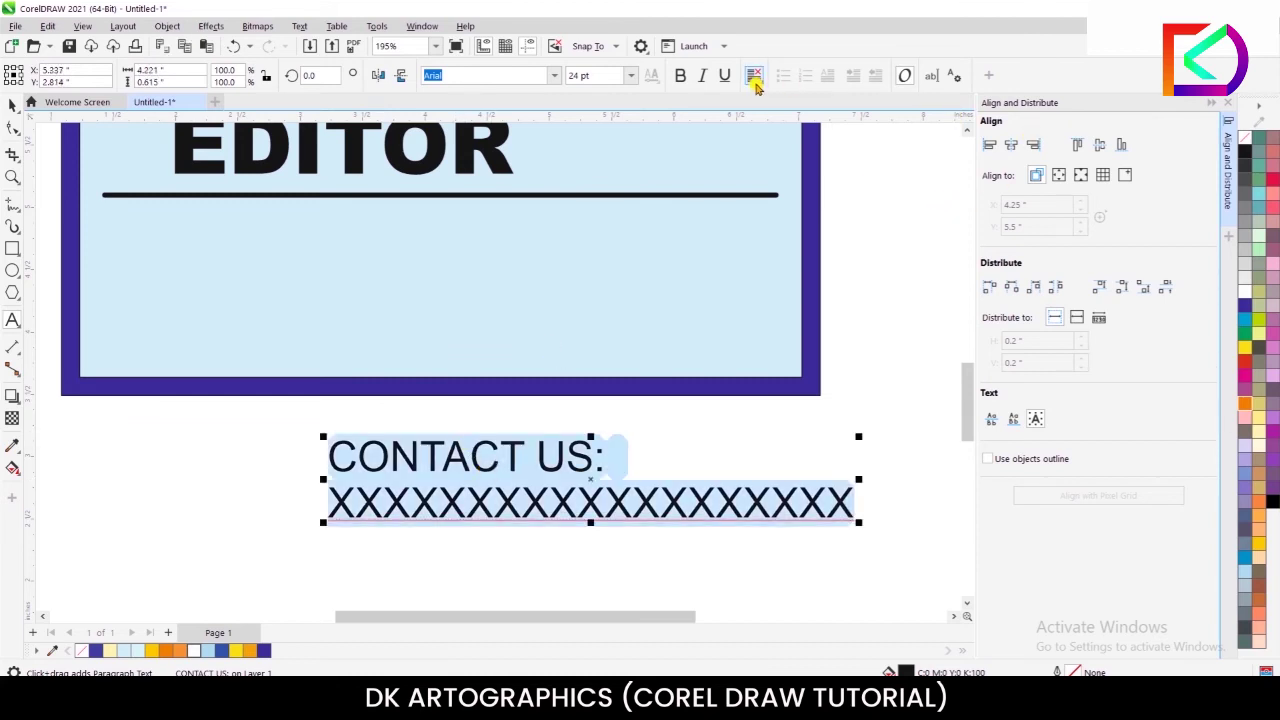
{"action": "left_click", "coordinate": [755, 86]}
{"action": "left_click", "coordinate": [780, 133]}
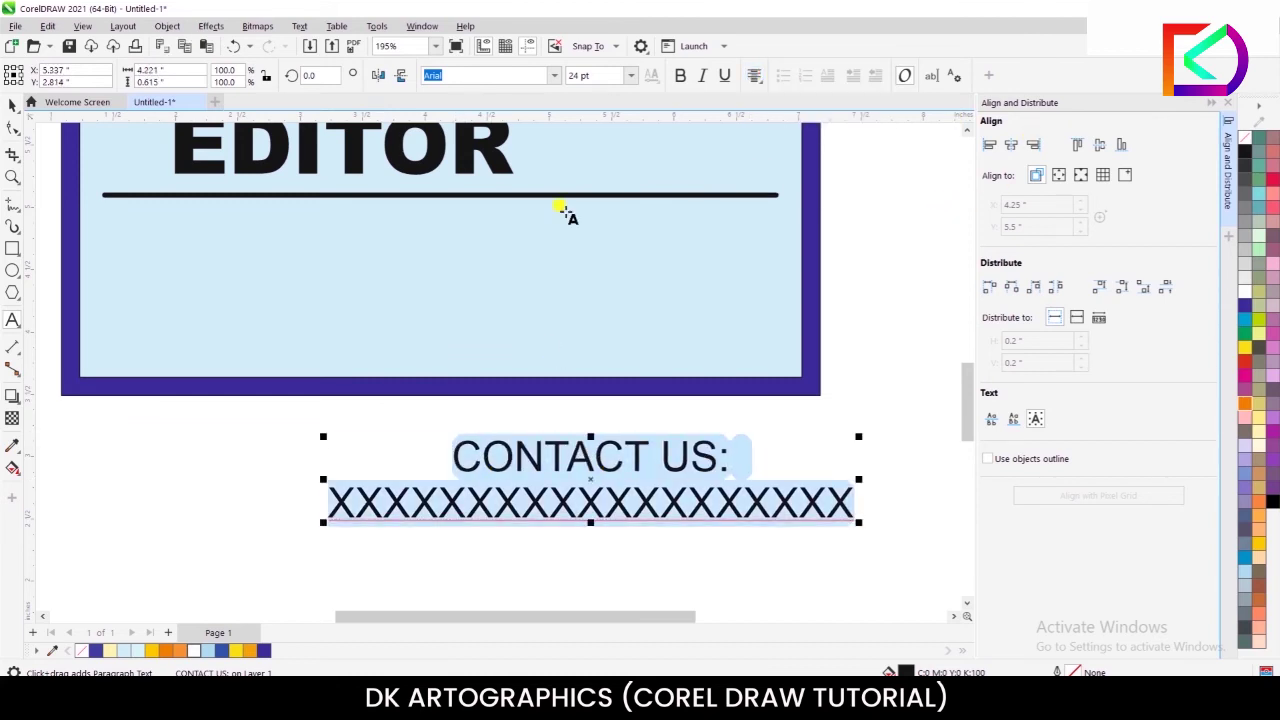
{"action": "left_click", "coordinate": [12, 104]}
{"action": "left_click_drag", "start_coordinate": [537, 467], "coordinate": [391, 304]}
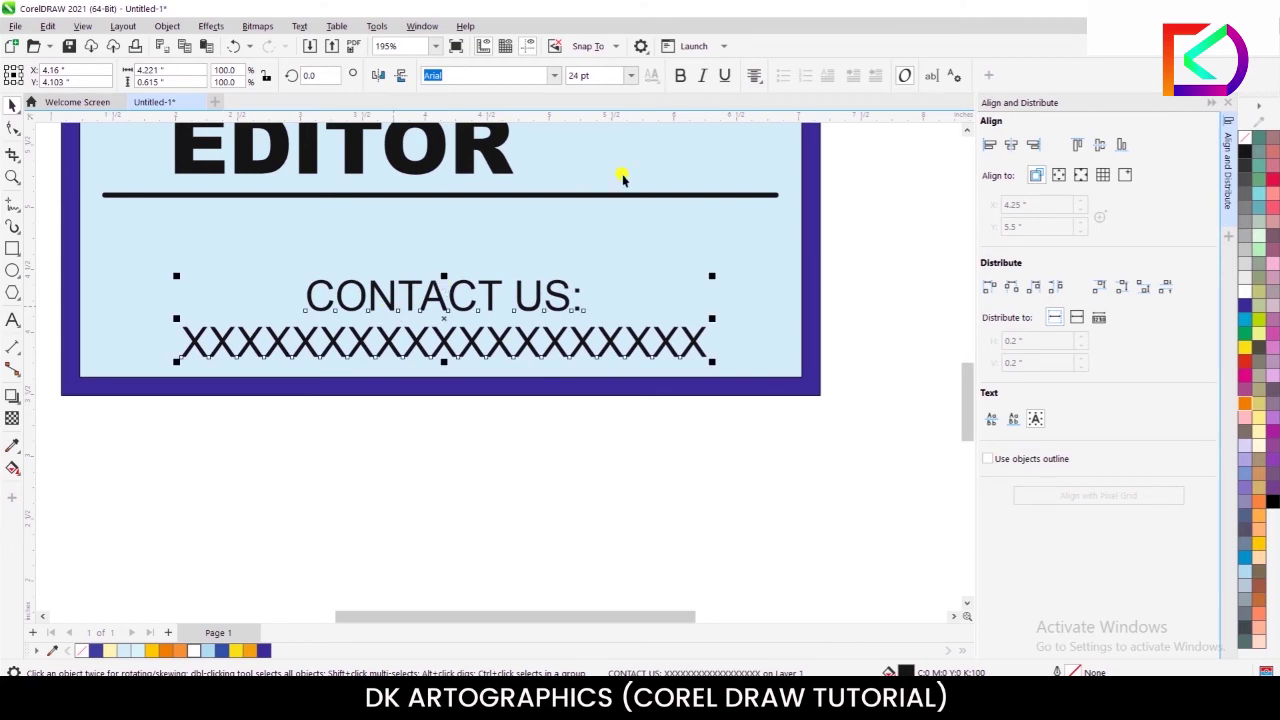
Make the "CONTACT US:" text block bold
{"action": "left_click", "coordinate": [681, 79]}
{"action": "scroll", "coordinate": [500, 289], "scroll_direction": "down", "scroll_amount": 2}
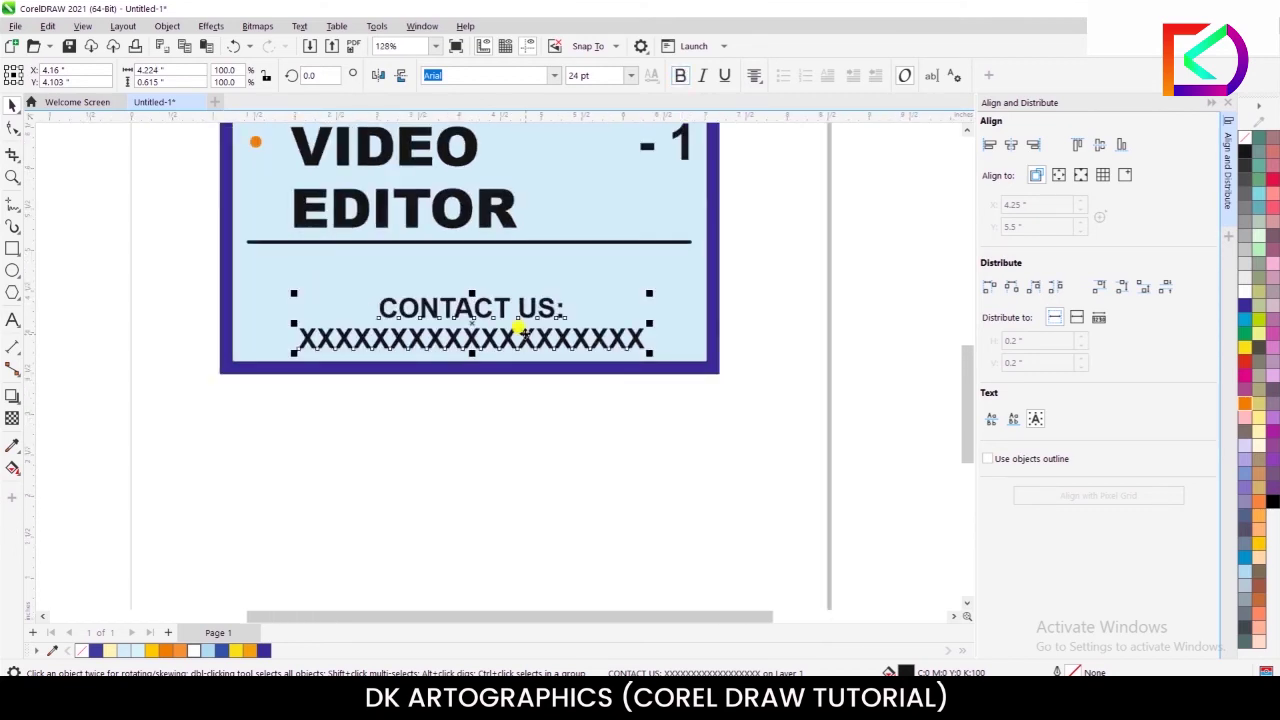
{"action": "scroll", "coordinate": [478, 319], "scroll_direction": "up", "scroll_amount": 1}
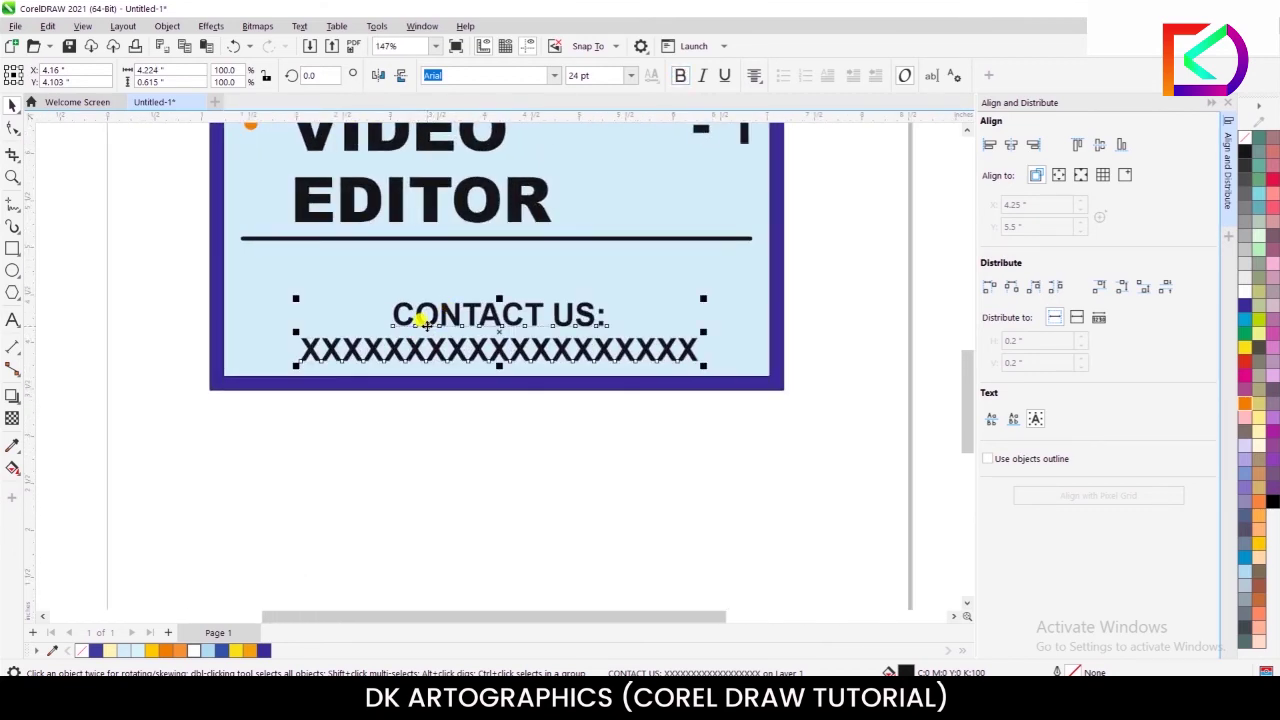
Nudge the two-line contact text slightly up and left, then break it apart into separate lines
{"action": "left_click_drag", "start_coordinate": [423, 317], "coordinate": [420, 320]}
{"action": "scroll", "coordinate": [420, 322], "scroll_direction": "up", "scroll_amount": 2}
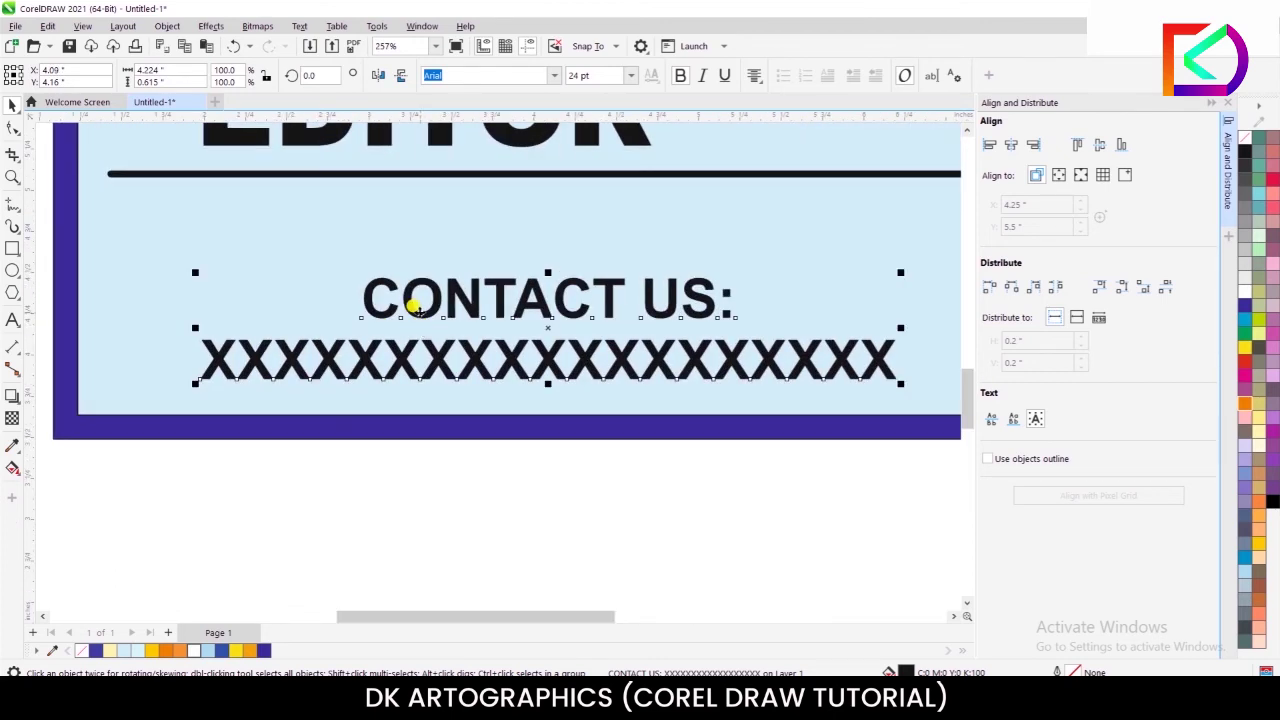
{"action": "right_click", "coordinate": [462, 297]}
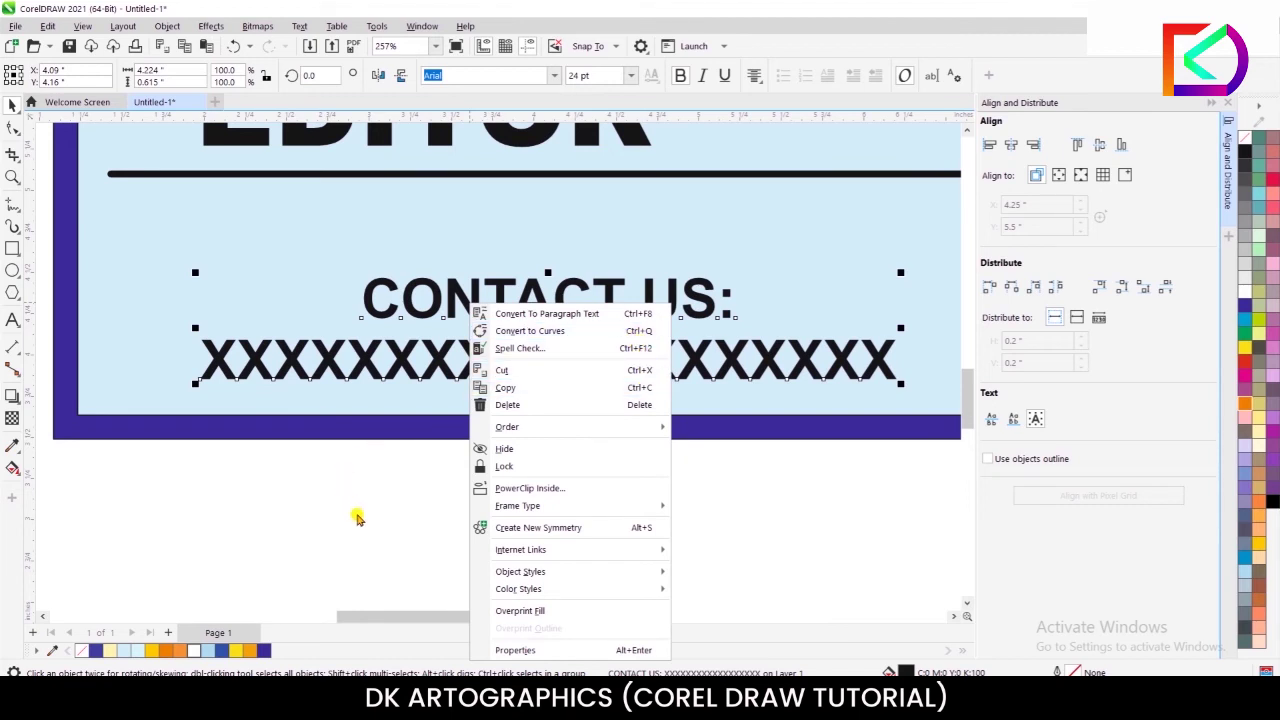
{"action": "left_click", "coordinate": [358, 517]}
{"action": "scroll", "coordinate": [383, 320], "scroll_direction": "down", "scroll_amount": 1}
{"action": "left_click", "coordinate": [395, 355]}
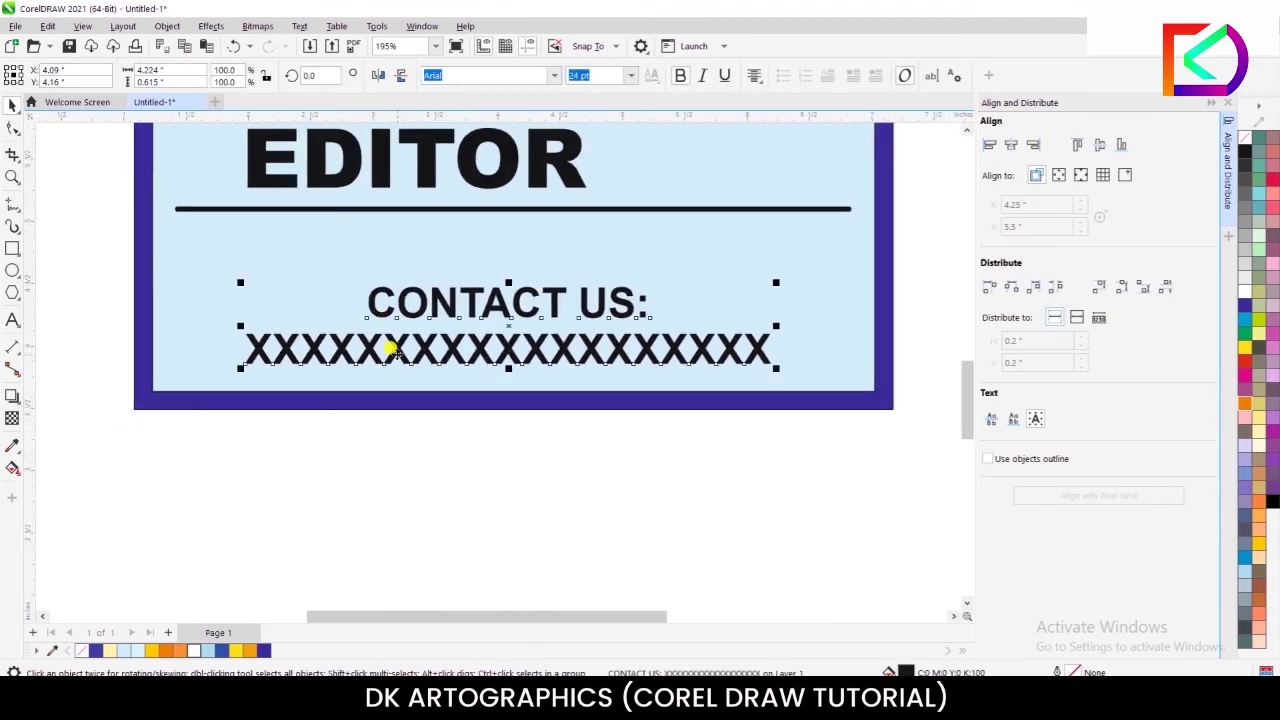
{"action": "key", "text": "ctrl+k"}
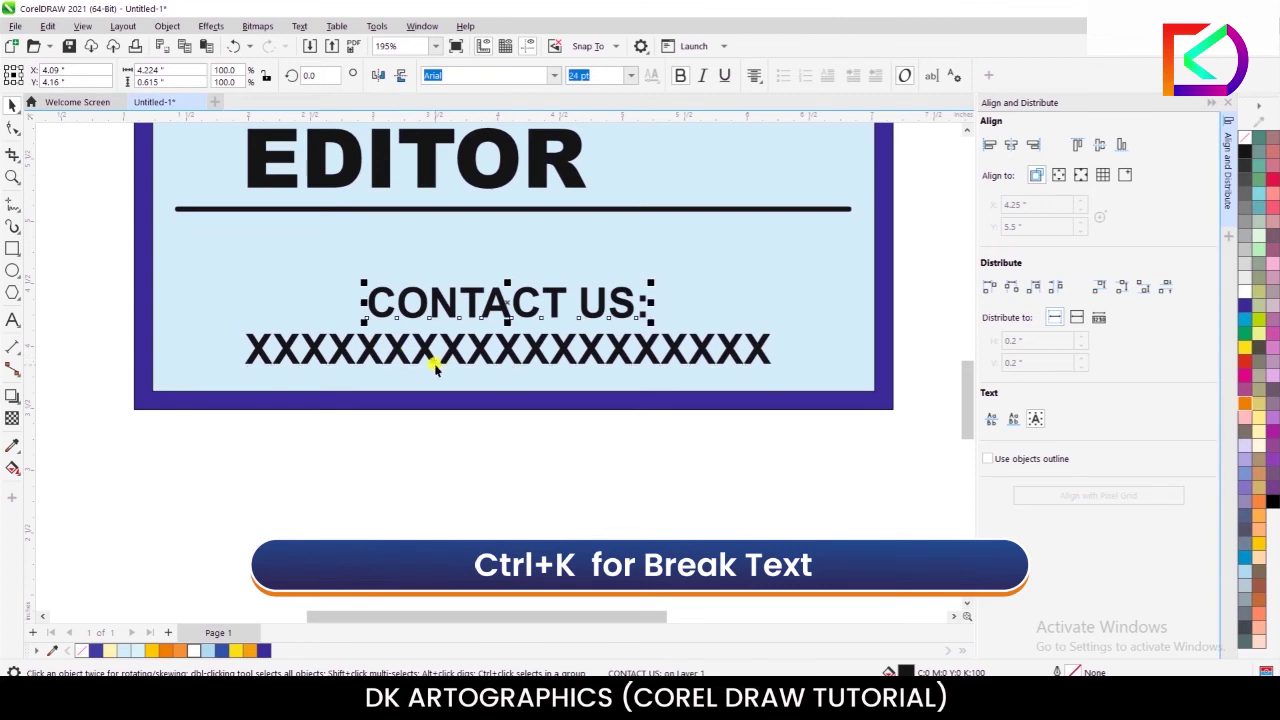
Enlarge the "XXXXXXXXXXXXXXXXXXX" line proportionally on both sides to nearly the width of the thick line above
{"action": "left_click", "coordinate": [432, 358]}
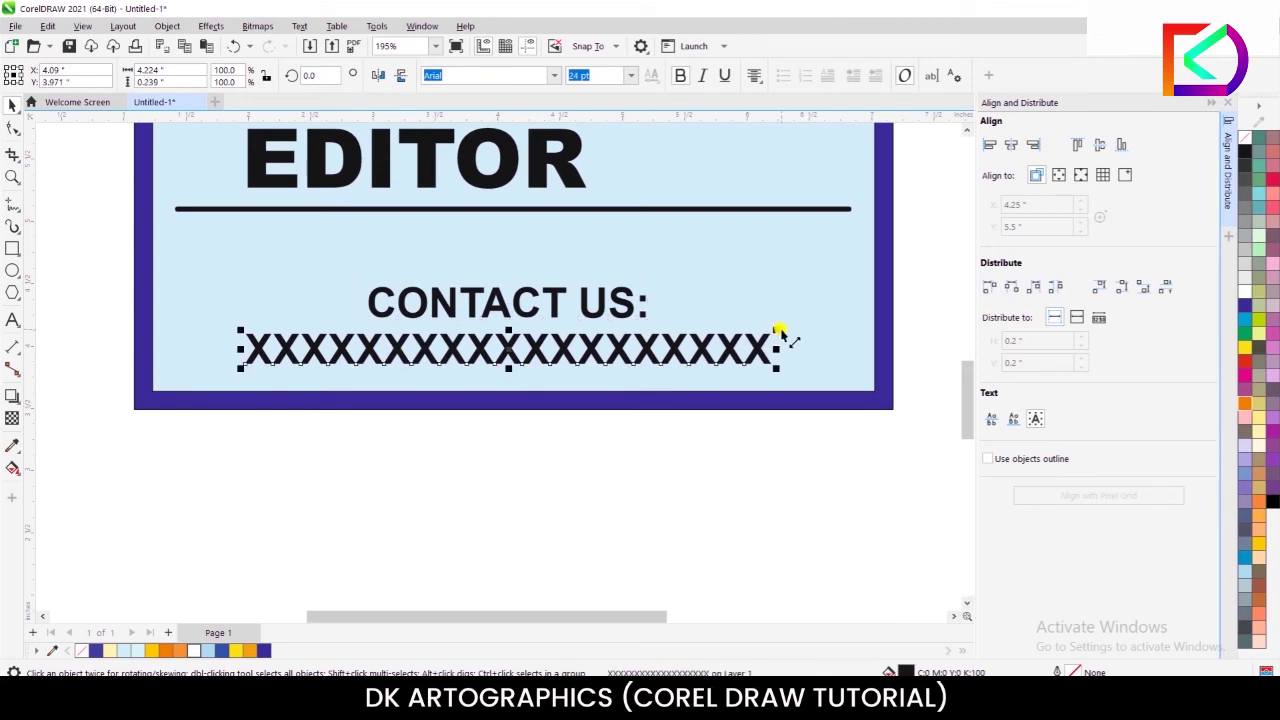
{"action": "left_click_drag", "start_coordinate": [779, 333], "coordinate": [850, 307]}
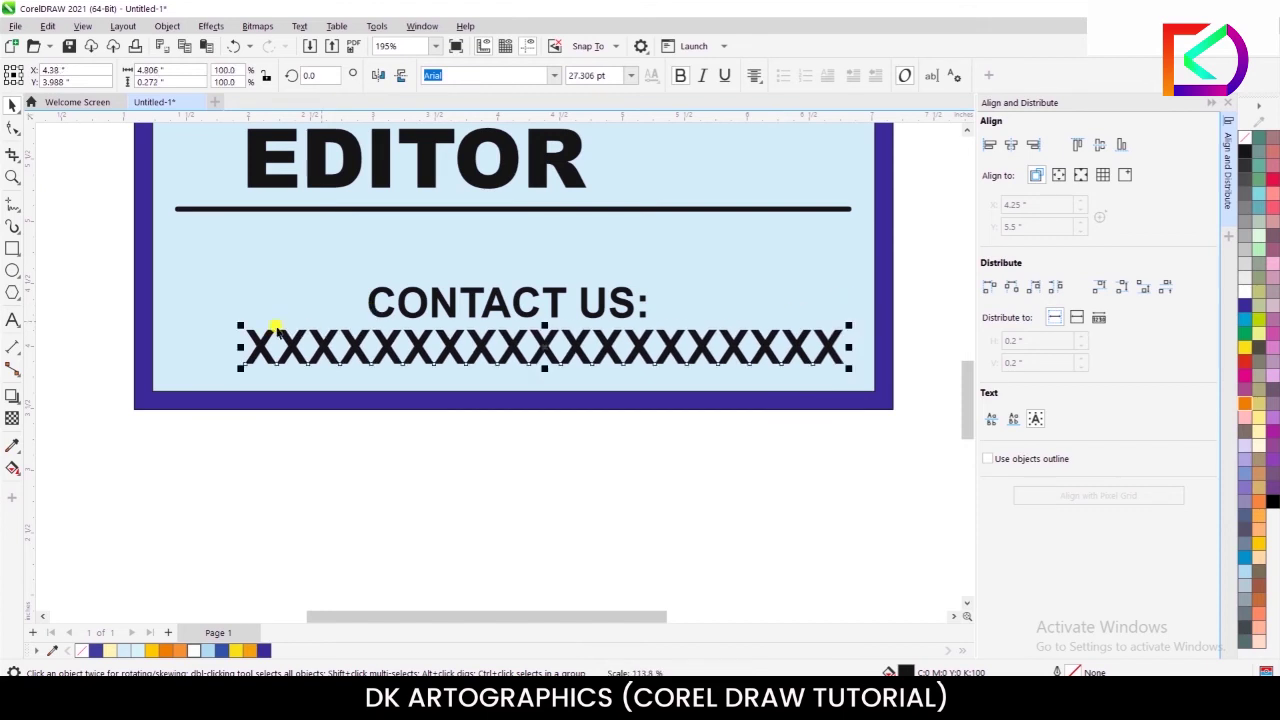
{"action": "left_click_drag", "start_coordinate": [243, 328], "coordinate": [179, 320]}
Move "CONTACT US:" slightly up and lower the thick divider line to just above it
{"action": "left_click_drag", "start_coordinate": [445, 302], "coordinate": [449, 291]}
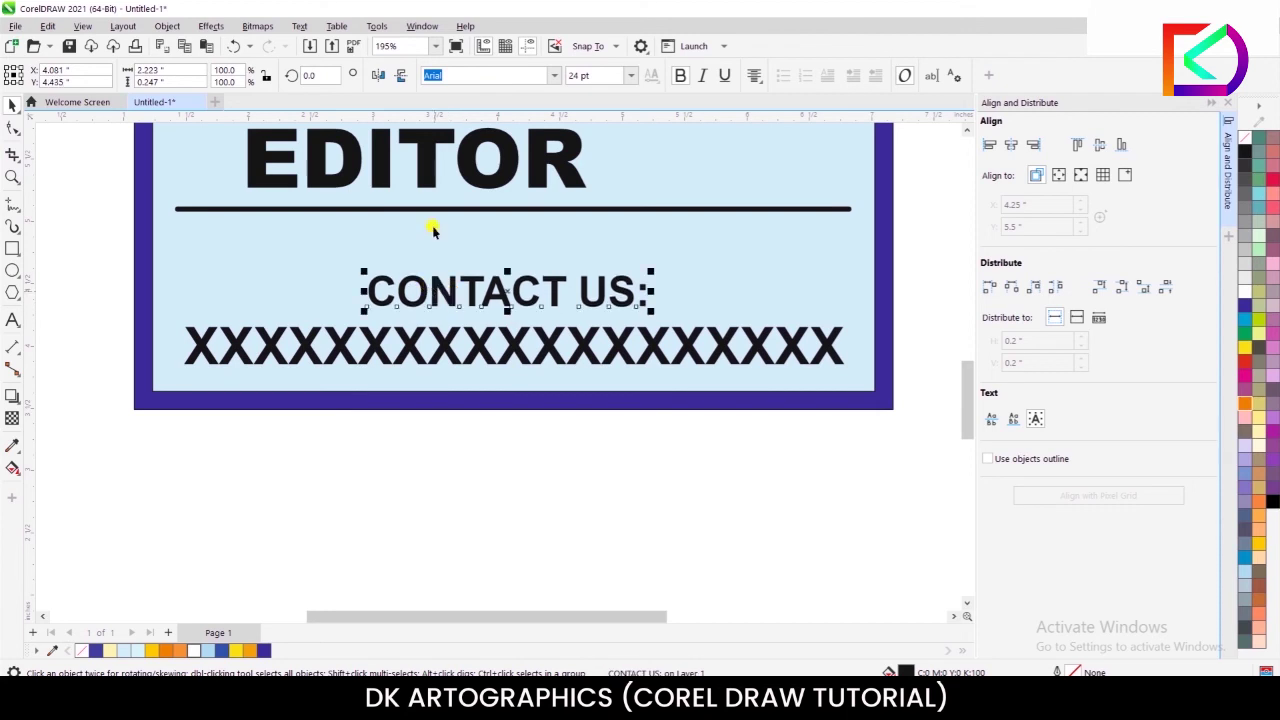
{"action": "left_click_drag", "start_coordinate": [445, 210], "coordinate": [444, 259]}
{"action": "scroll", "coordinate": [410, 300], "scroll_direction": "down", "scroll_amount": 2}
{"action": "key", "text": "Escape"}
Move both job titles with their bullets, vacancy counts and dotted line slightly up towards the title banner
{"action": "scroll", "coordinate": [290, 325], "scroll_direction": "down", "scroll_amount": 3}
{"action": "scroll", "coordinate": [308, 341], "scroll_direction": "down", "scroll_amount": 1}
{"action": "scroll", "coordinate": [268, 170], "scroll_direction": "up", "scroll_amount": 2}
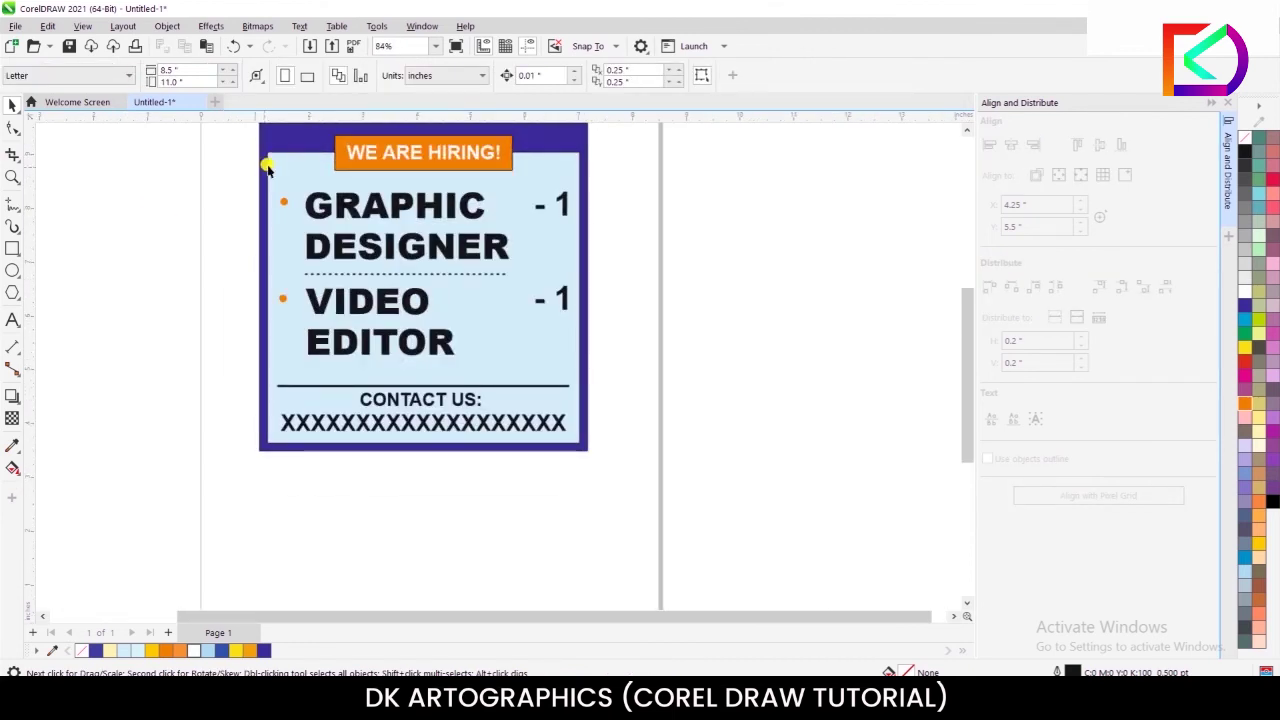
{"action": "left_click_drag", "start_coordinate": [304, 196], "coordinate": [606, 386]}
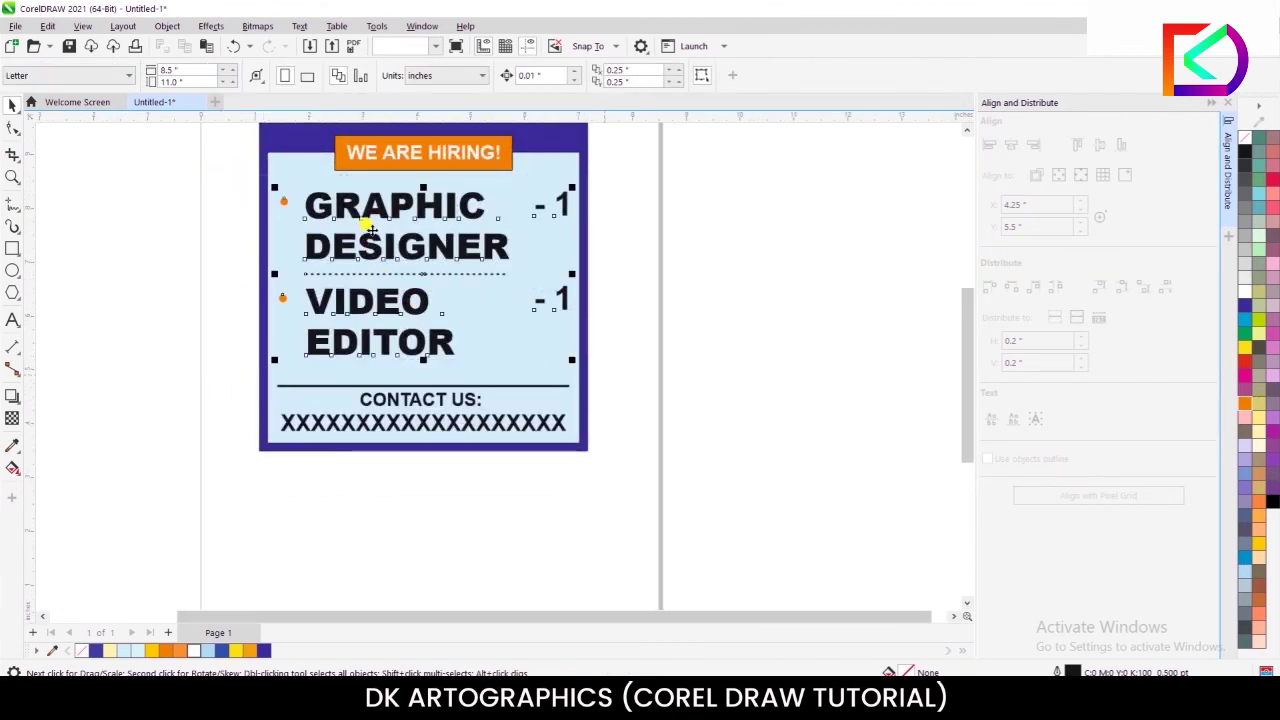
{"action": "scroll", "coordinate": [390, 240], "scroll_direction": "up", "scroll_amount": 2}
{"action": "left_click_drag", "start_coordinate": [431, 294], "coordinate": [441, 289]}
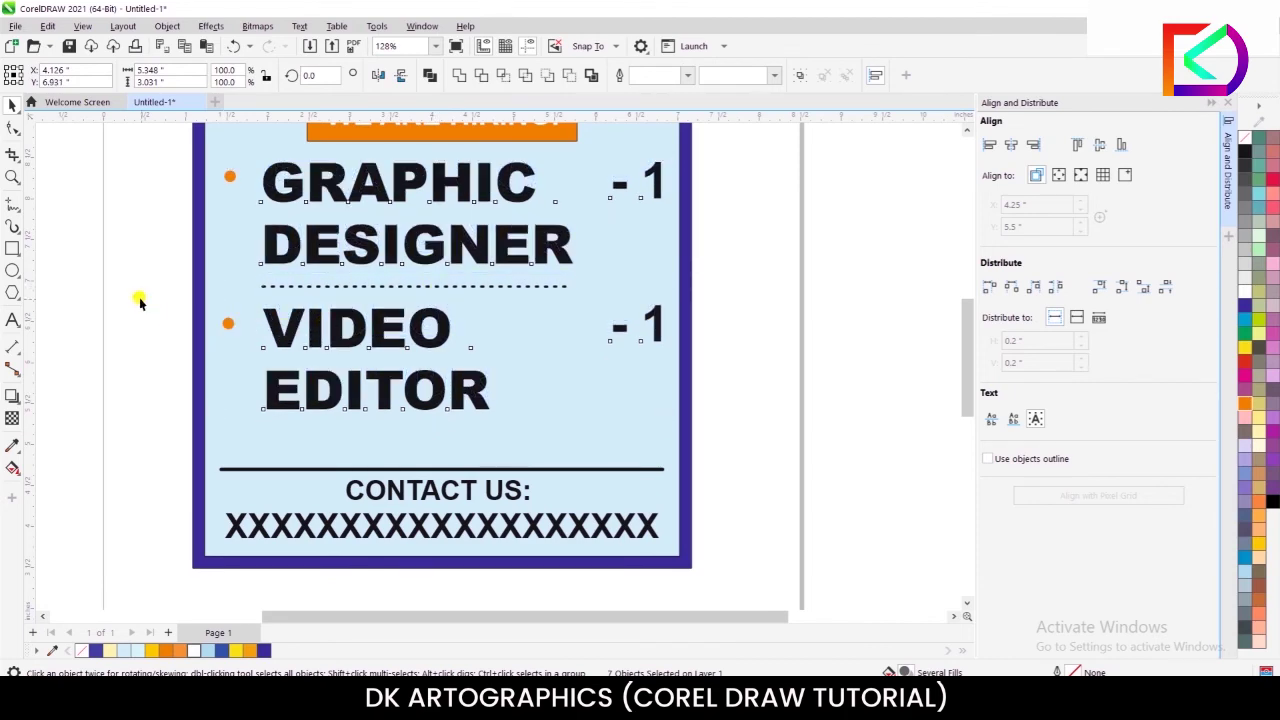
{"action": "left_click", "coordinate": [136, 296]}
Add the text "(FRESHER & EXPERIENCED)" below "EDITOR", above the thick divider line
{"action": "scroll", "coordinate": [240, 418], "scroll_direction": "up", "scroll_amount": 2}
{"action": "left_click", "coordinate": [6, 320]}
{"action": "left_click", "coordinate": [255, 445]}
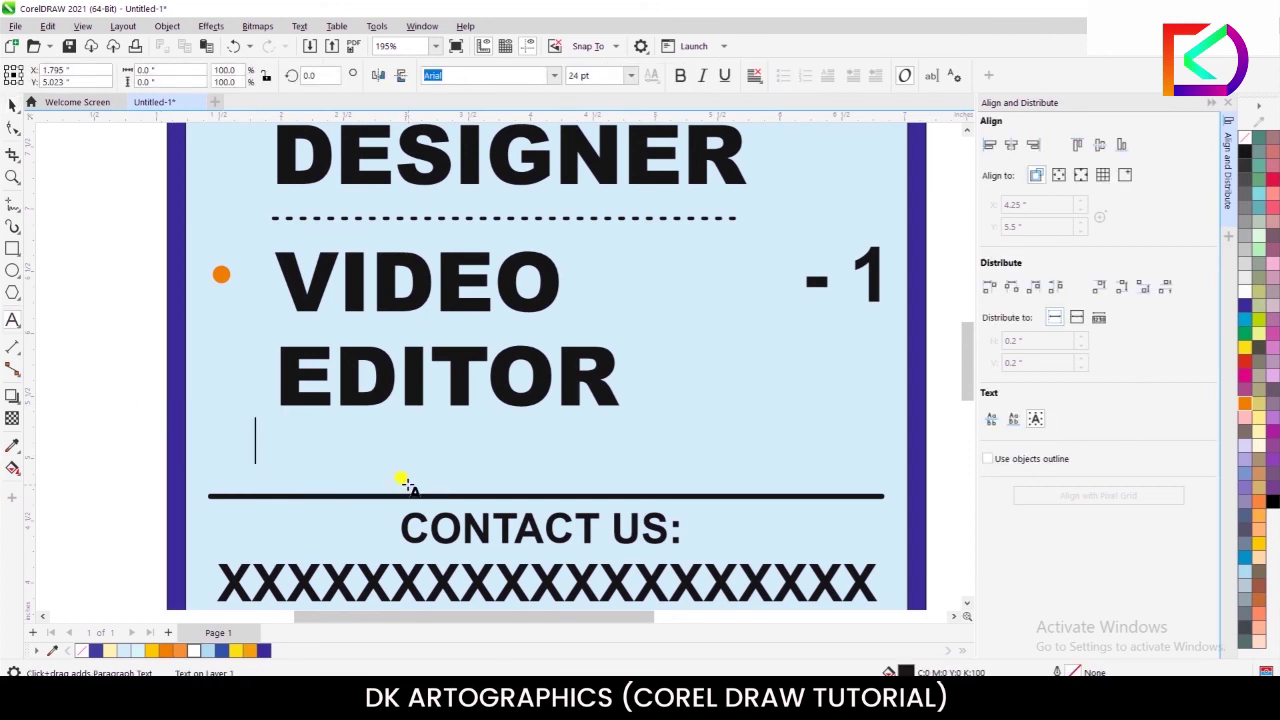
{"action": "type", "text": "FRES"}
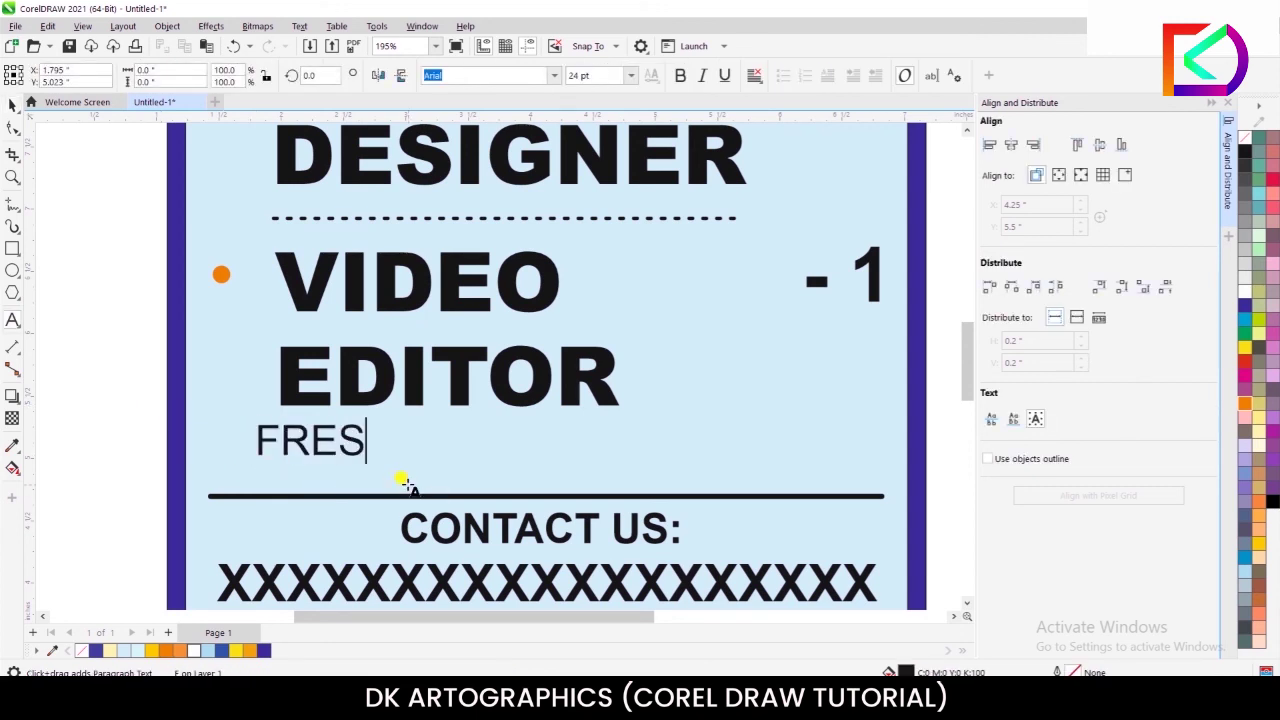
{"action": "type", "text": "HER & "}
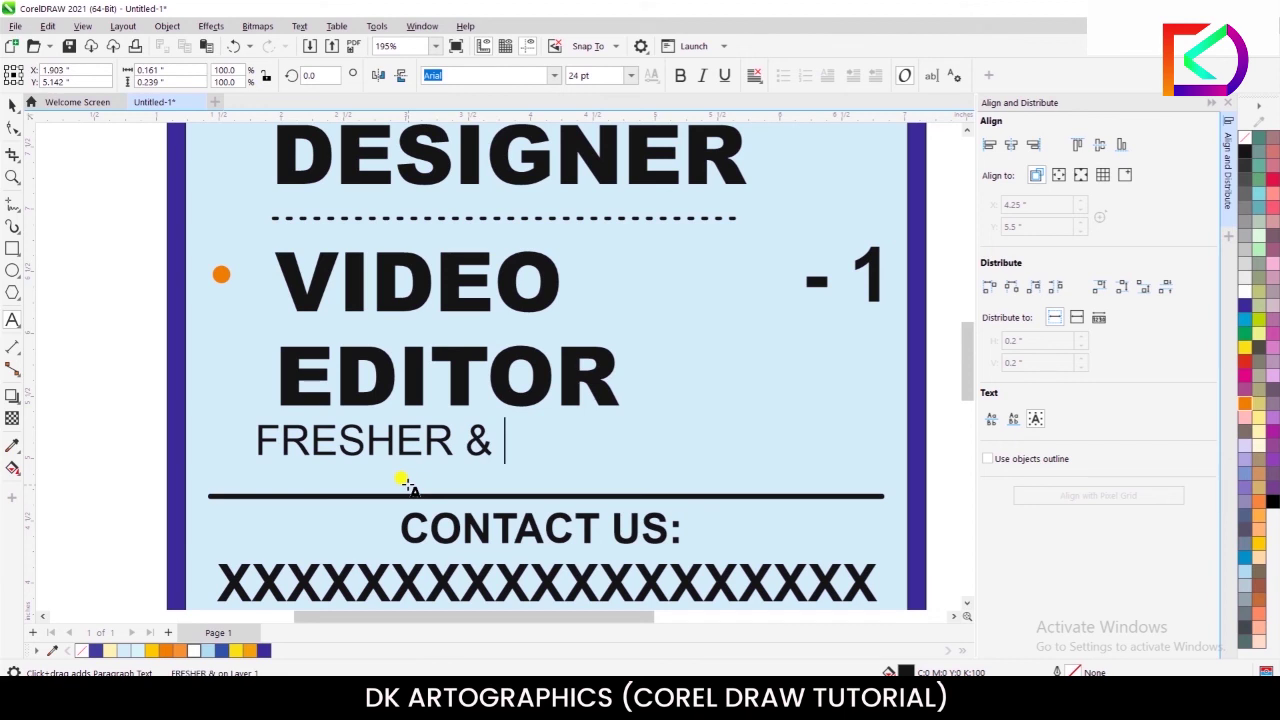
{"action": "type", "text": "EXPERIENCED"}
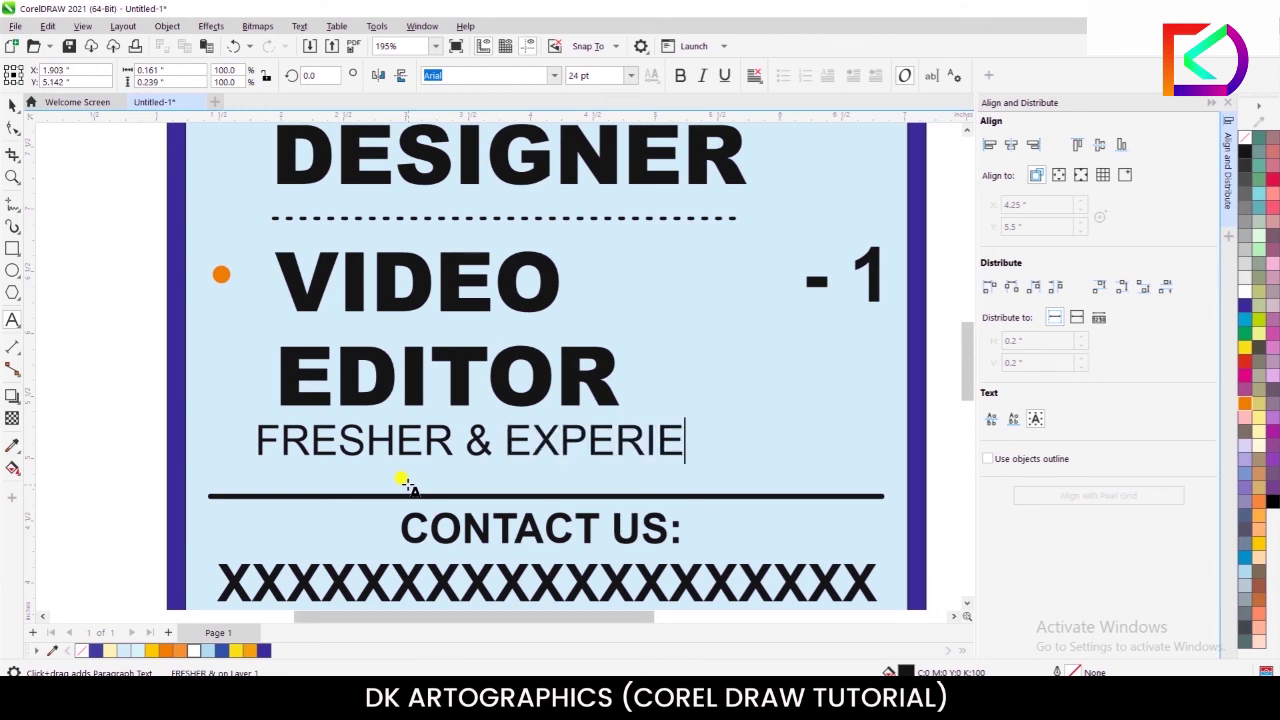
{"action": "key", "text": "Escape"}
{"action": "type", "text": ")"}
{"action": "key", "text": "ctrl+Left"}
{"action": "key", "text": "ctrl+Left"}
{"action": "type", "text": "("}
{"action": "key", "text": "Escape"}
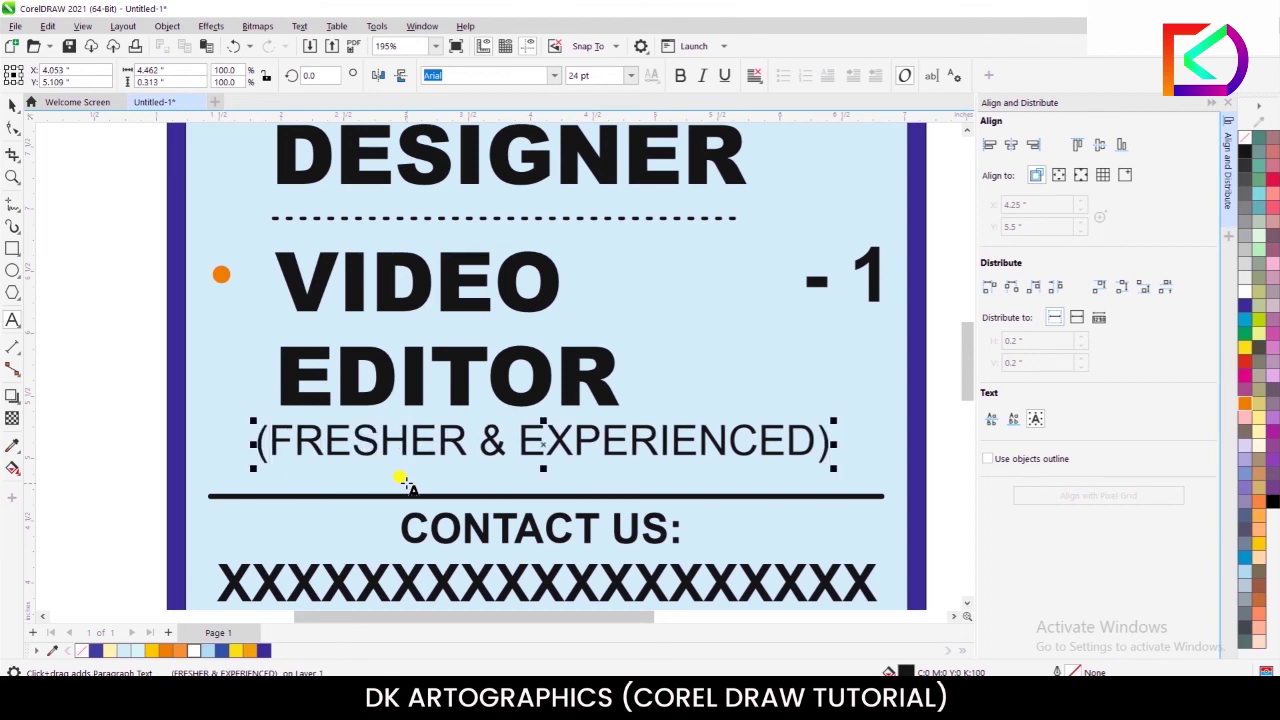
Make "(FRESHER & EXPERIENCED)" bold and move it so its left edge lines up with "EDITOR" above the divider
{"action": "left_click", "coordinate": [13, 104]}
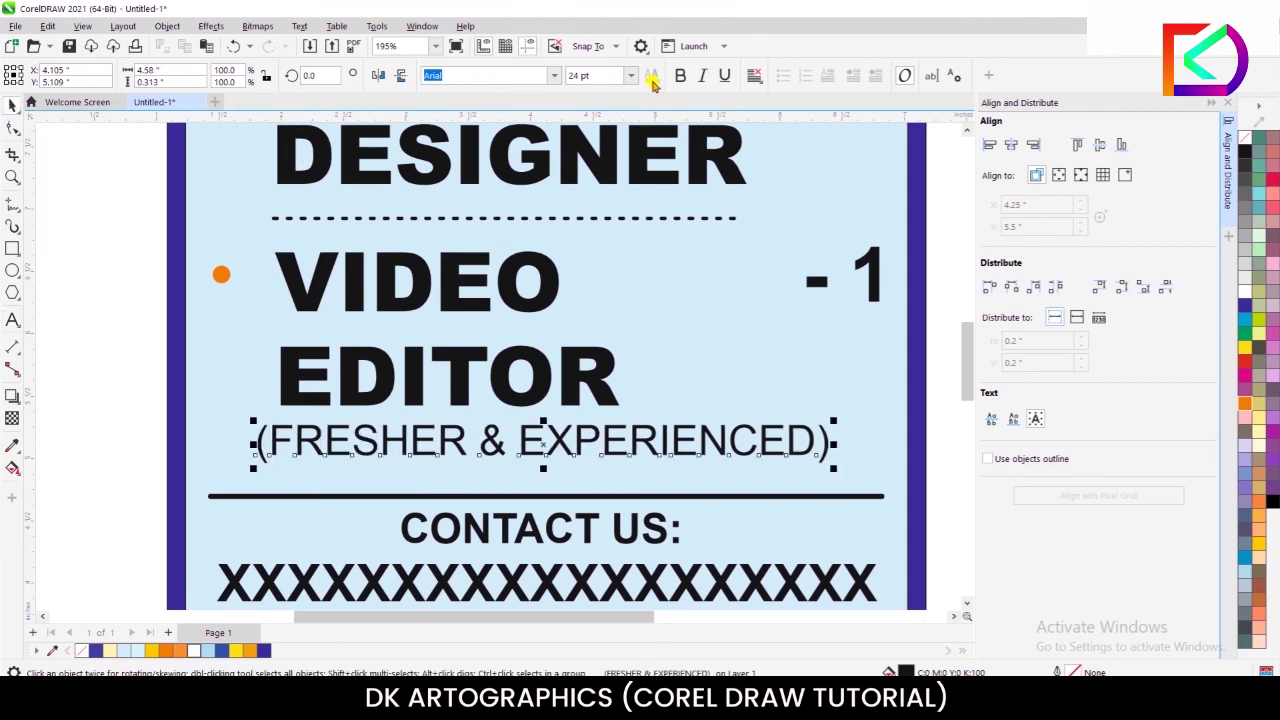
{"action": "left_click", "coordinate": [680, 77]}
{"action": "left_click_drag", "start_coordinate": [362, 437], "coordinate": [386, 457]}
{"action": "scroll", "coordinate": [386, 457], "scroll_direction": "down", "scroll_amount": 2}
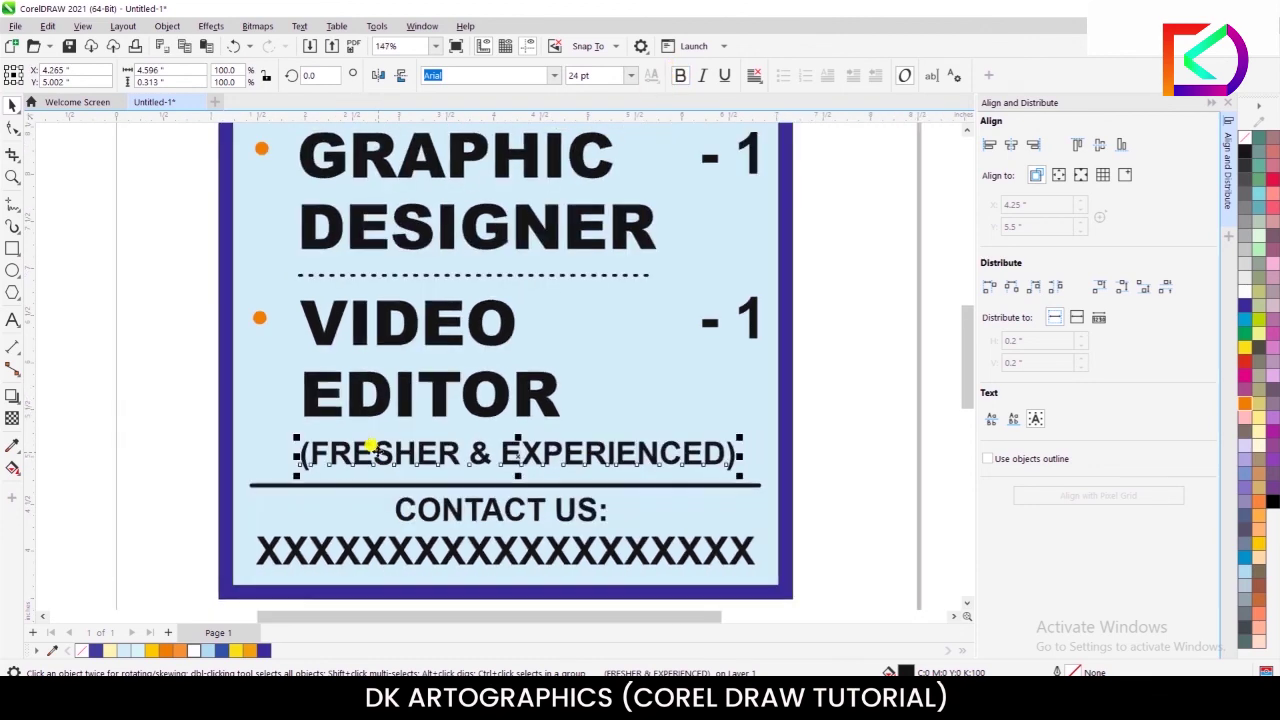
{"action": "left_click", "coordinate": [194, 343]}
Fill the "CONTACT US:" text with orange
{"action": "scroll", "coordinate": [173, 332], "scroll_direction": "down", "scroll_amount": 1}
{"action": "scroll", "coordinate": [180, 335], "scroll_direction": "down", "scroll_amount": 1}
{"action": "scroll", "coordinate": [190, 320], "scroll_direction": "up", "scroll_amount": 1}
{"action": "scroll", "coordinate": [200, 314], "scroll_direction": "down", "scroll_amount": 1}
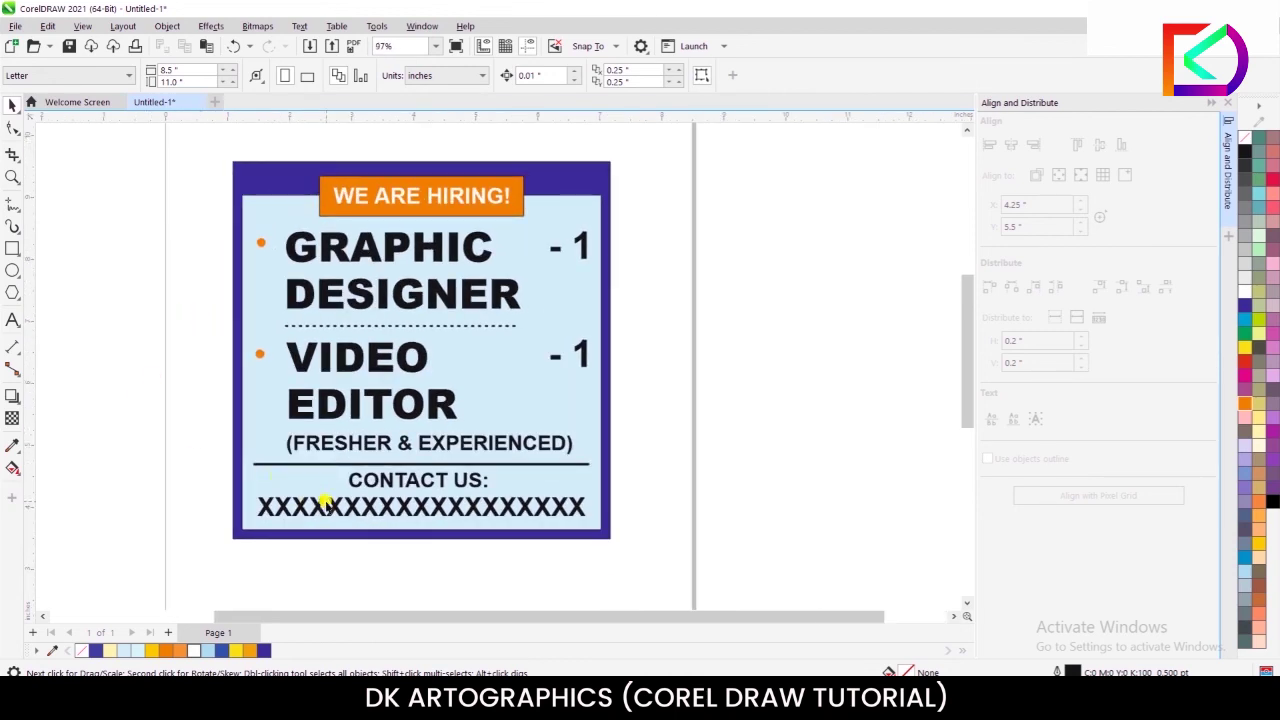
{"action": "left_click", "coordinate": [352, 488]}
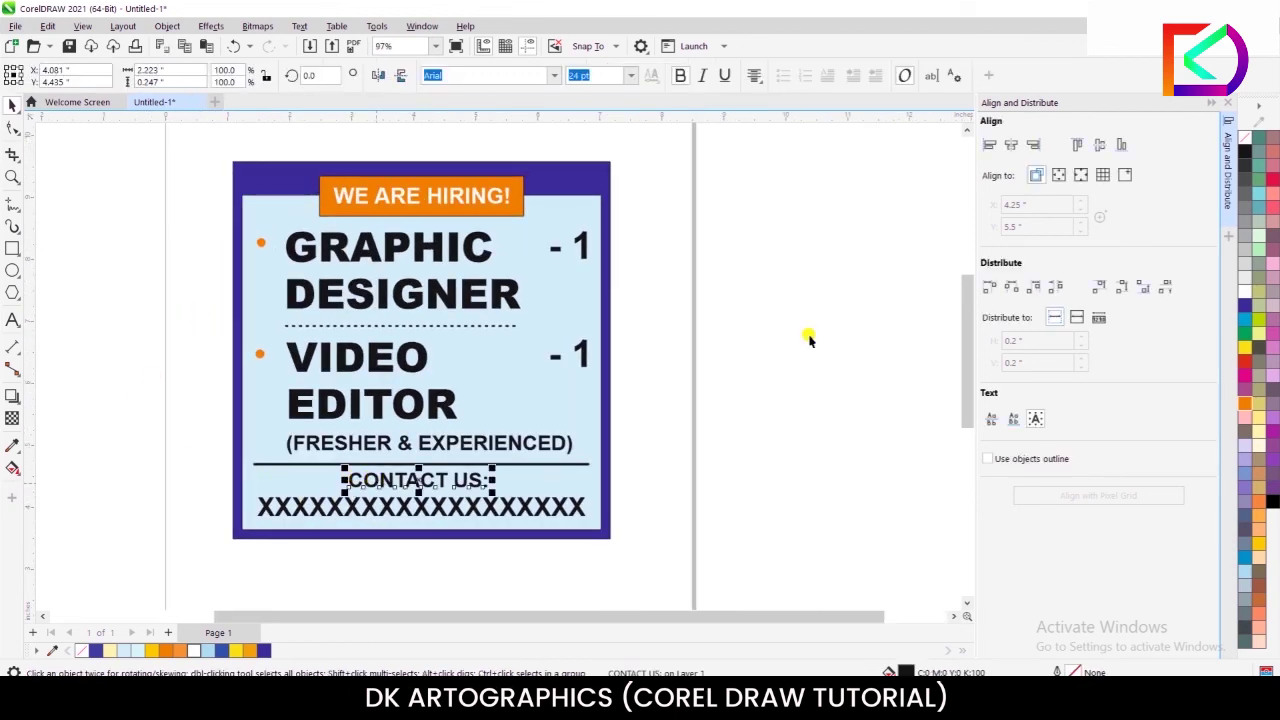
{"action": "left_click", "coordinate": [1246, 410]}
{"action": "left_click", "coordinate": [672, 388]}
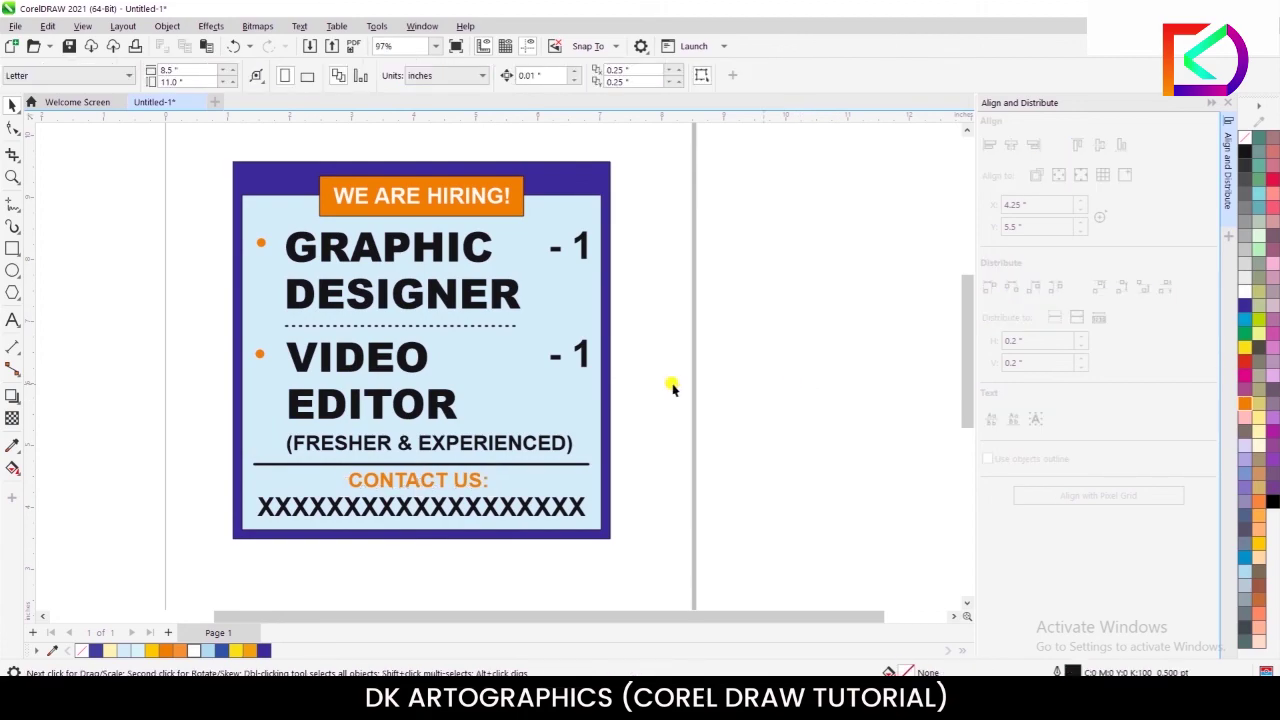
{"action": "scroll", "coordinate": [145, 308], "scroll_direction": "down", "scroll_amount": 1}
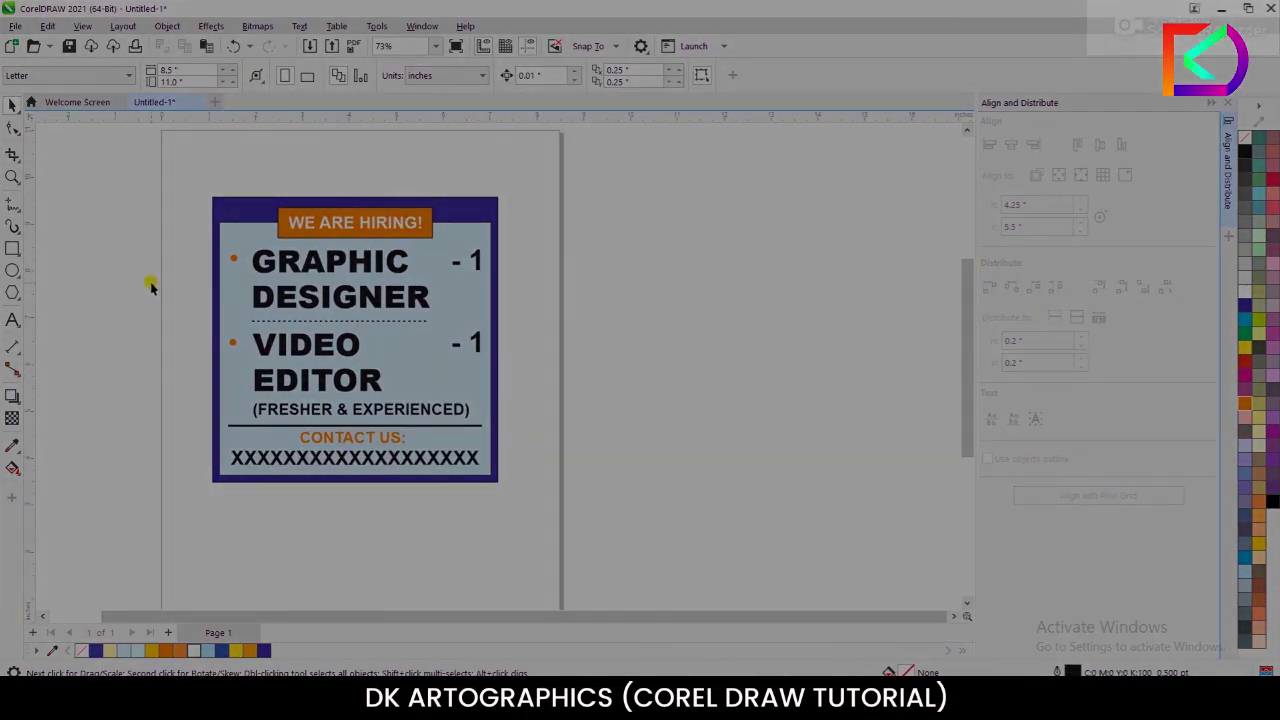